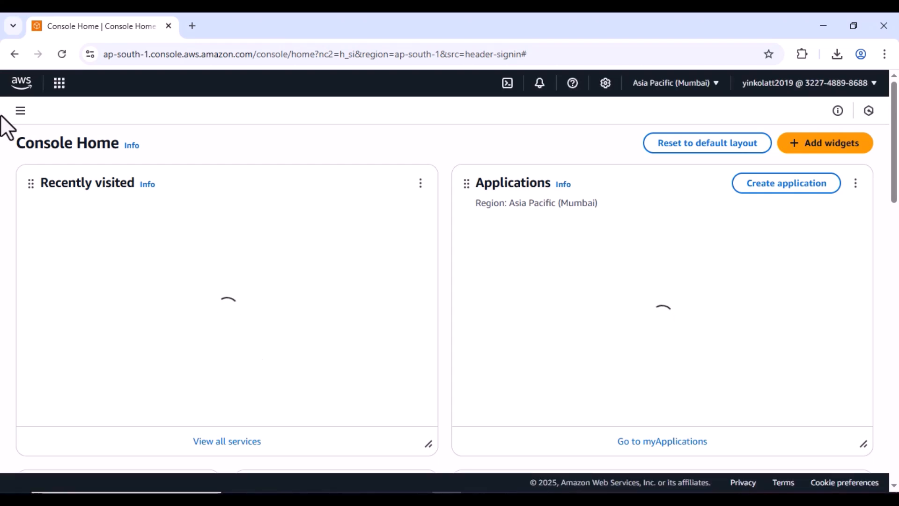
- Search the console for VPC and open the VPC dashboard
{"action": "left_click", "coordinate": [60, 84]}
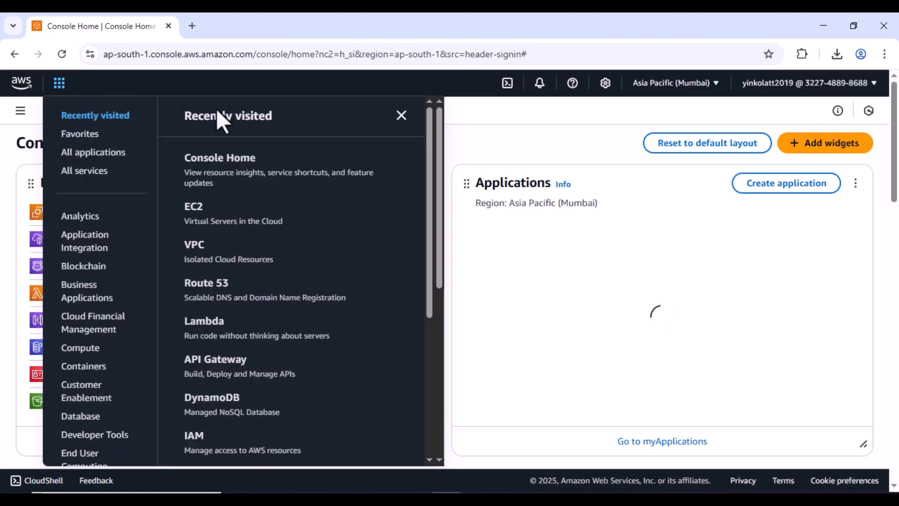
{"action": "left_click", "coordinate": [226, 89]}
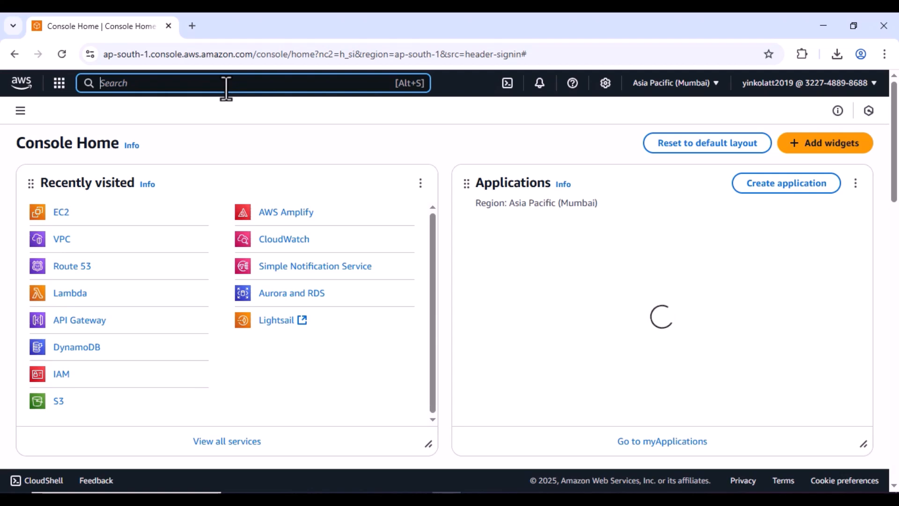
{"action": "type", "text": "v"}
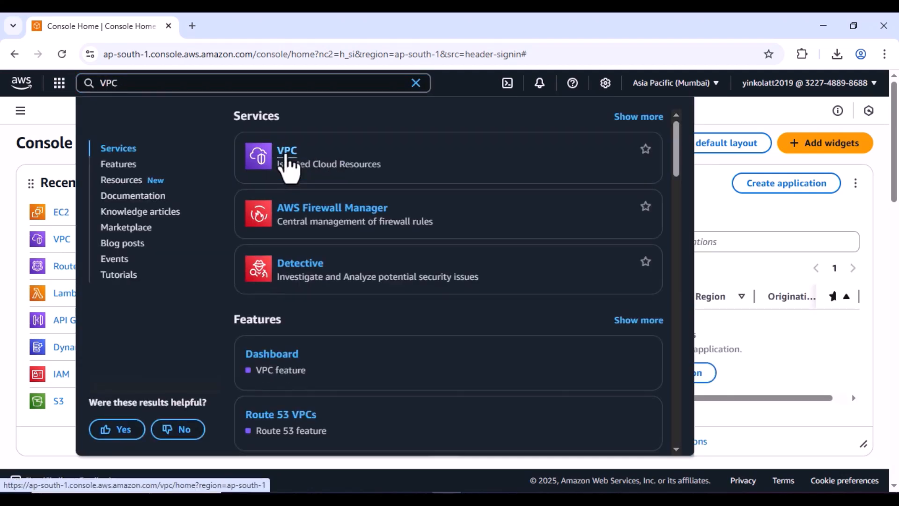
{"action": "left_click", "coordinate": [288, 168]}
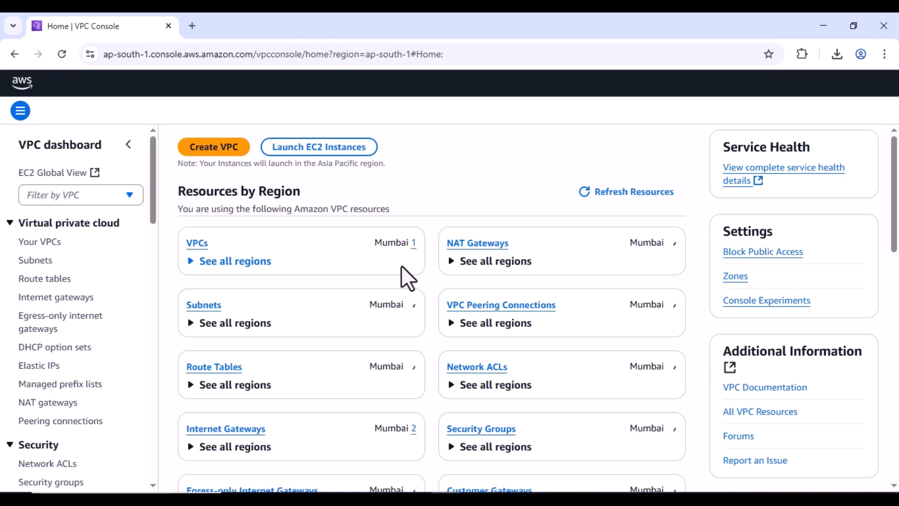
- Start a VPC-only creation named my-vpc with IPv4 CIDR 10.0.0.0/16
{"action": "left_click", "coordinate": [209, 155]}
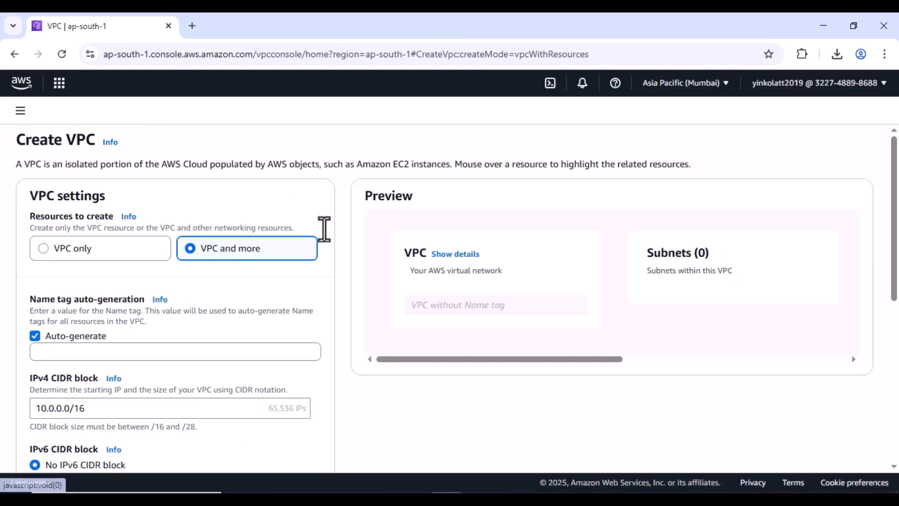
{"action": "left_click", "coordinate": [74, 252]}
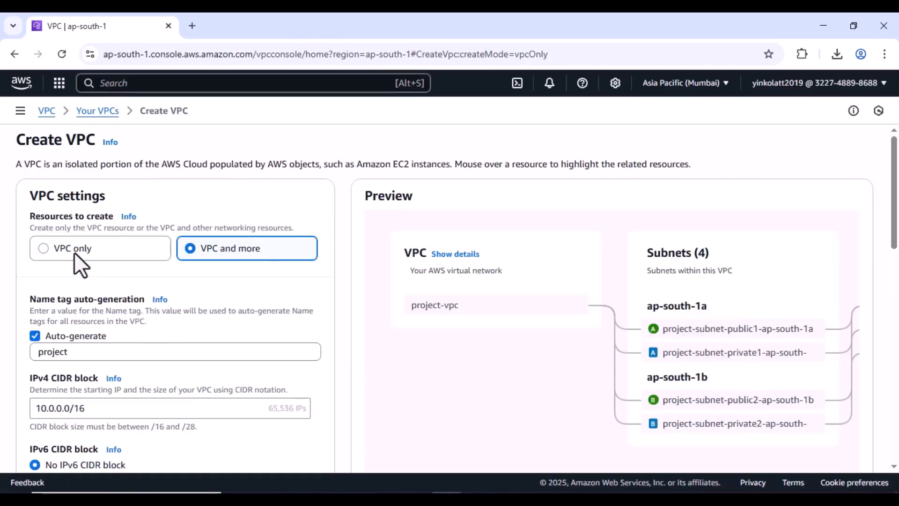
{"action": "left_click", "coordinate": [149, 310]}
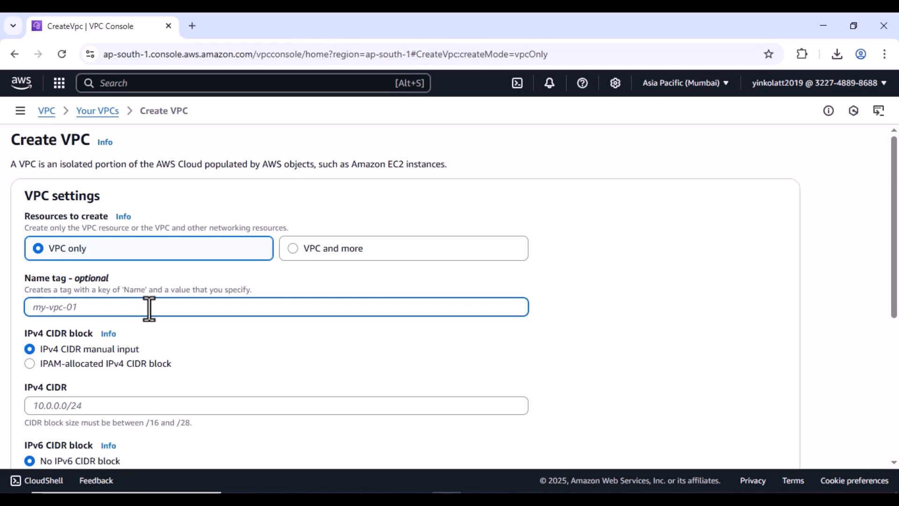
{"action": "type", "text": "my-vpc"}
{"action": "scroll", "coordinate": [149, 310], "scroll_direction": "down", "scroll_amount": 3}
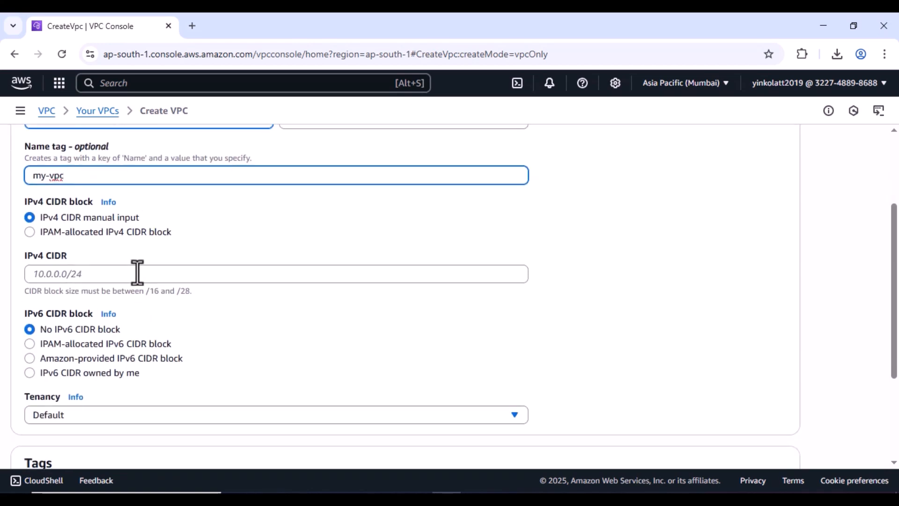
{"action": "left_click", "coordinate": [137, 274]}
{"action": "type", "text": "10"}
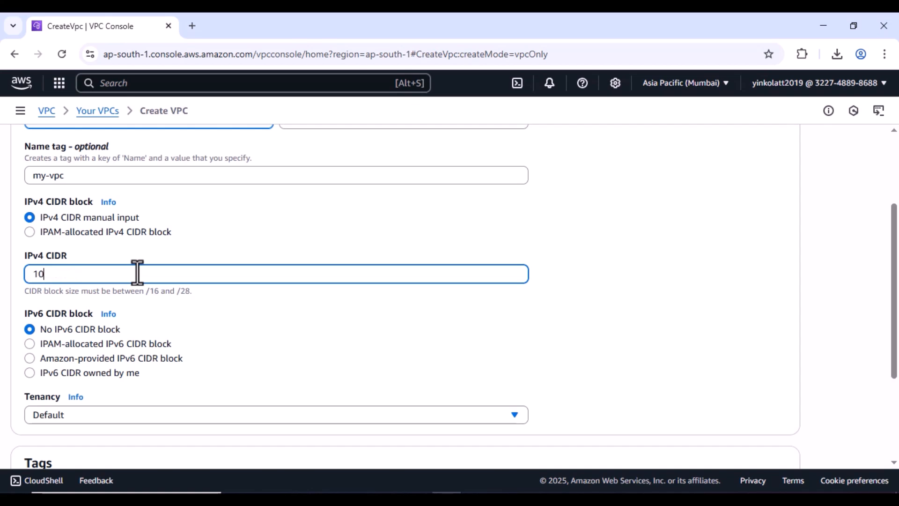
{"action": "type", "text": ".0.0.0/16"}
- Keep tenancy at Default and create the VPC
{"action": "scroll", "coordinate": [66, 350], "scroll_direction": "down", "scroll_amount": 1}
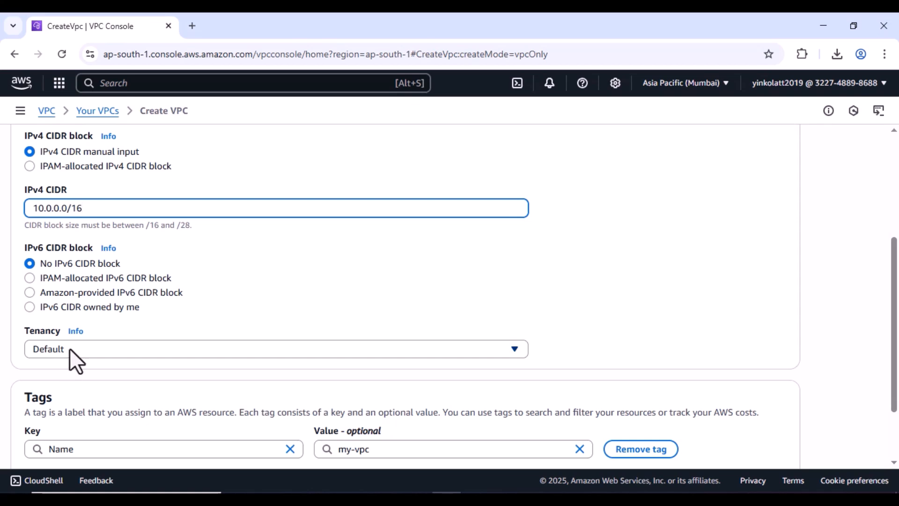
{"action": "left_click", "coordinate": [70, 348]}
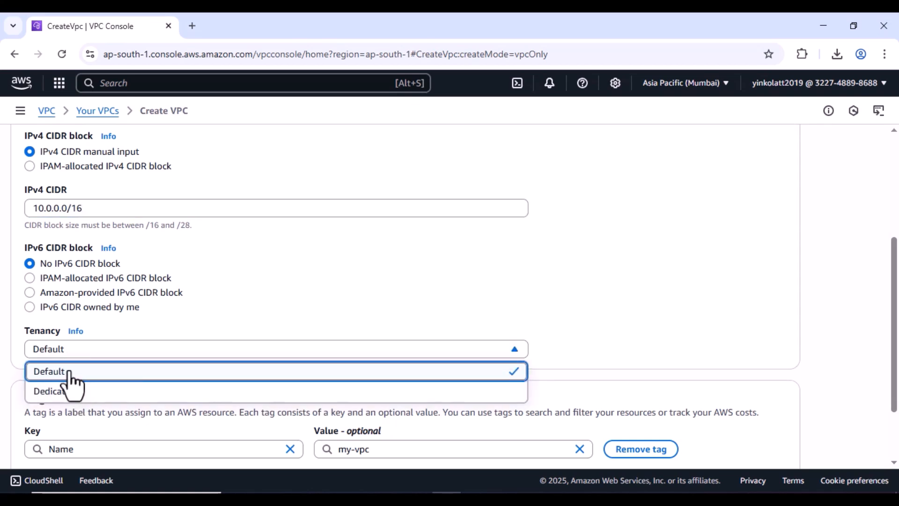
{"action": "left_click", "coordinate": [69, 372]}
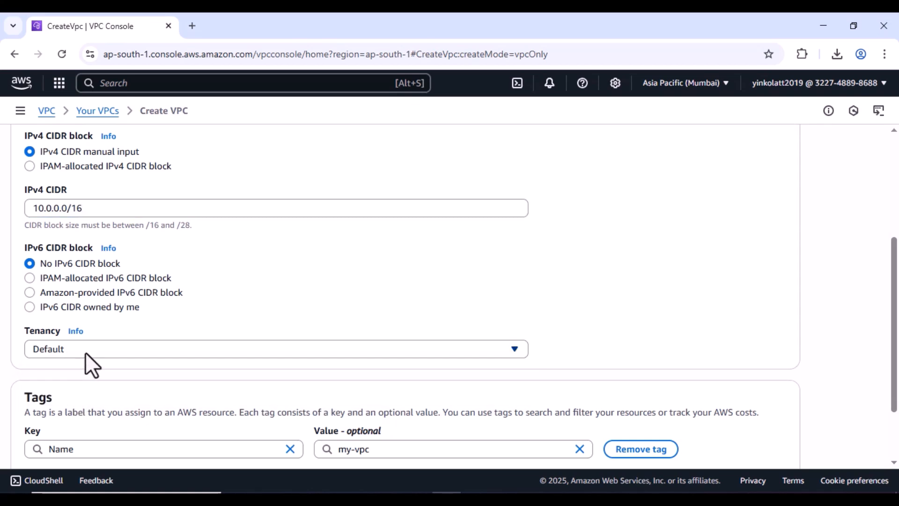
{"action": "left_click", "coordinate": [91, 348]}
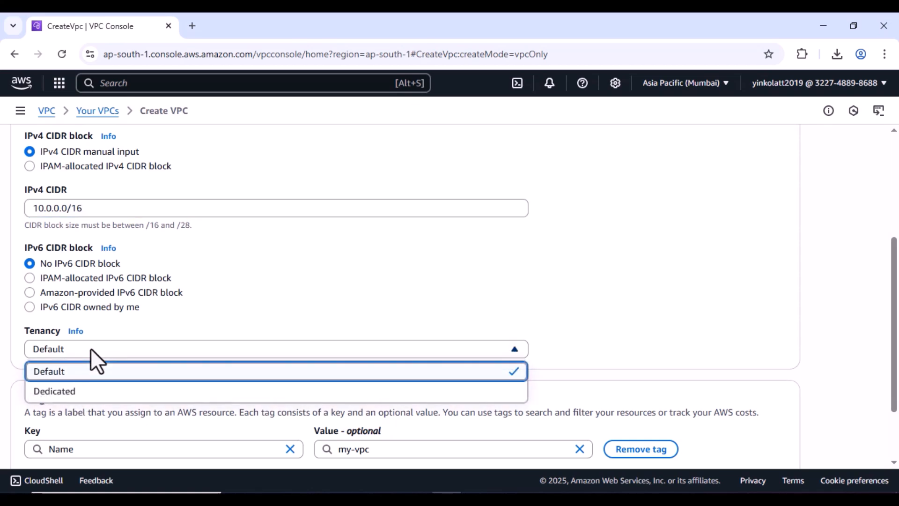
{"action": "left_click", "coordinate": [67, 375]}
{"action": "scroll", "coordinate": [565, 365], "scroll_direction": "down", "scroll_amount": 2}
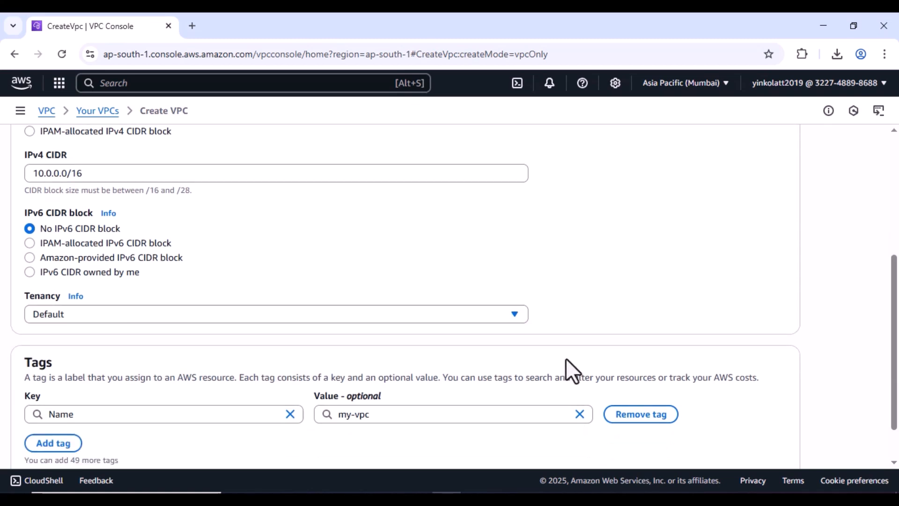
{"action": "left_click", "coordinate": [771, 443]}
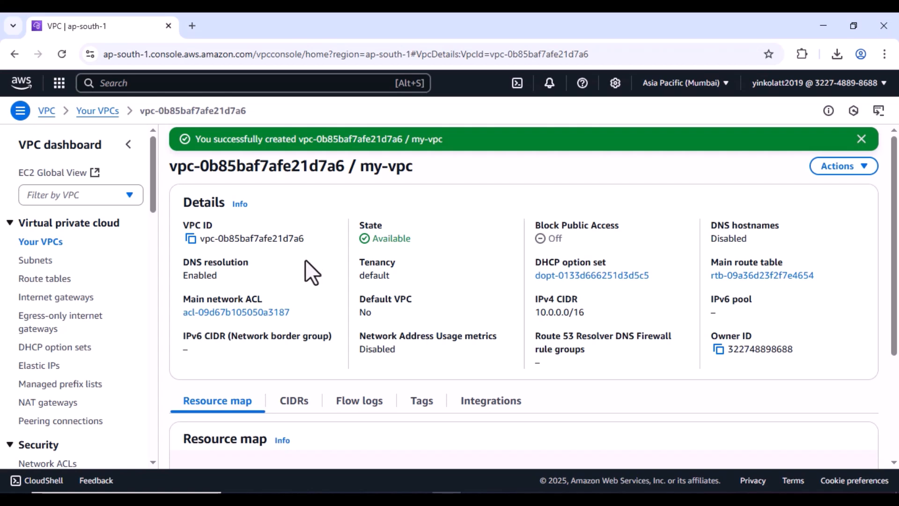
- Select my-vpc in the Your VPCs list, then go to the Subnets page
{"action": "left_click", "coordinate": [45, 243]}
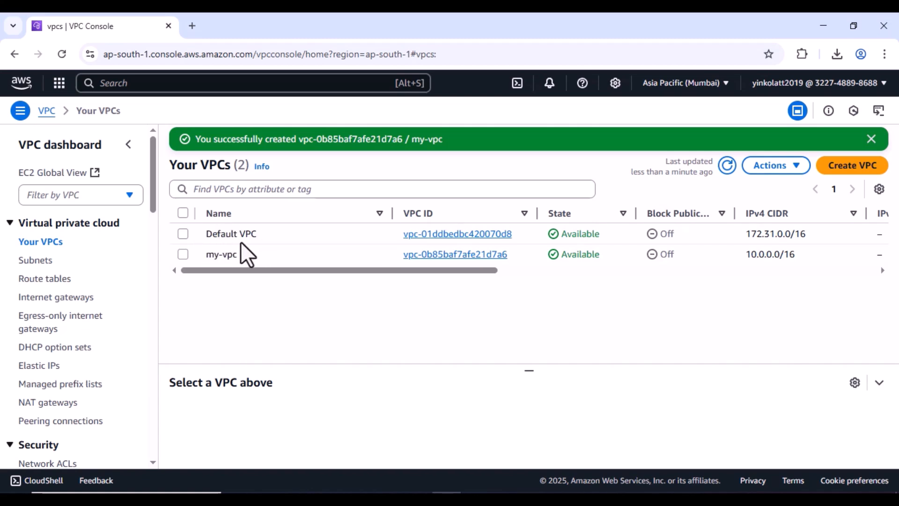
{"action": "left_click", "coordinate": [183, 254]}
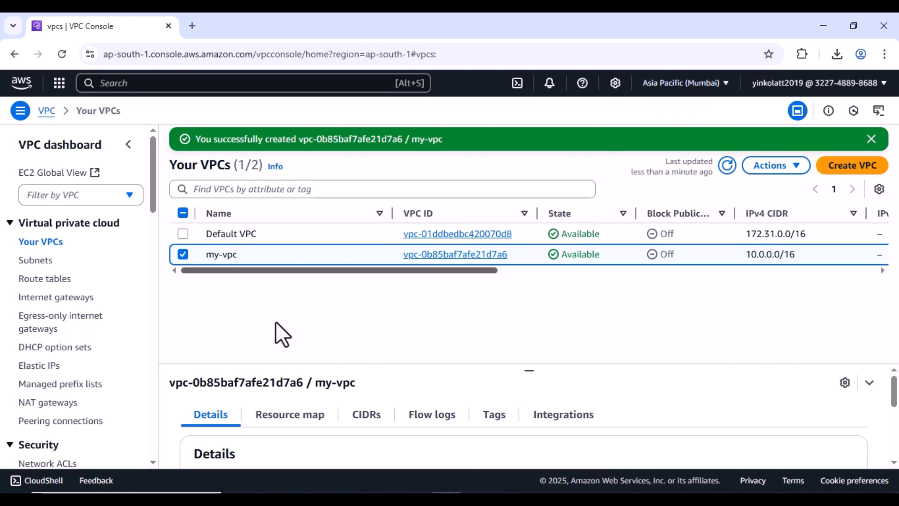
{"action": "left_click", "coordinate": [43, 265]}
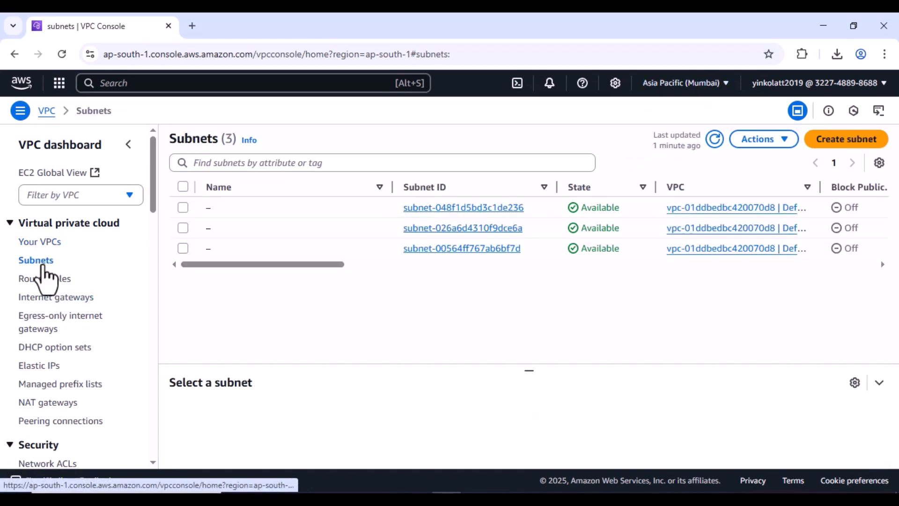
- Start a new subnet in my-vpc named private-subnet
{"action": "left_click", "coordinate": [845, 140]}
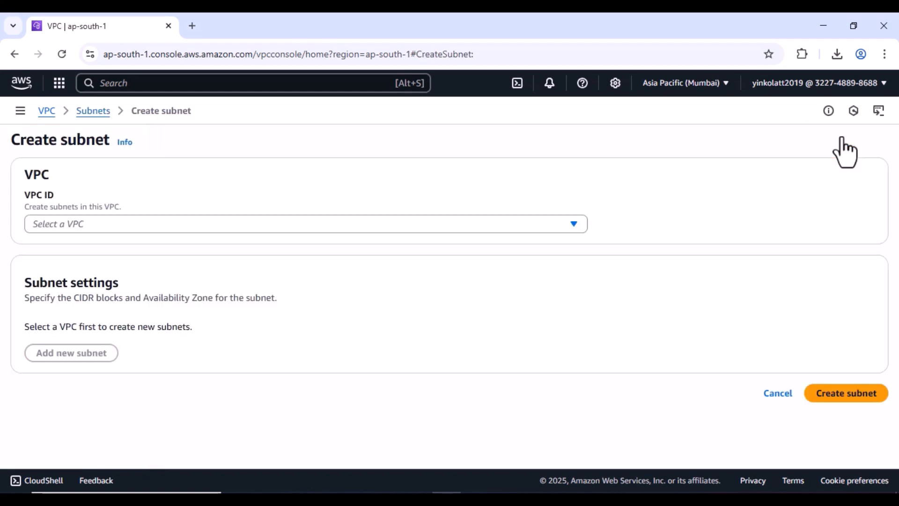
{"action": "left_click", "coordinate": [106, 230]}
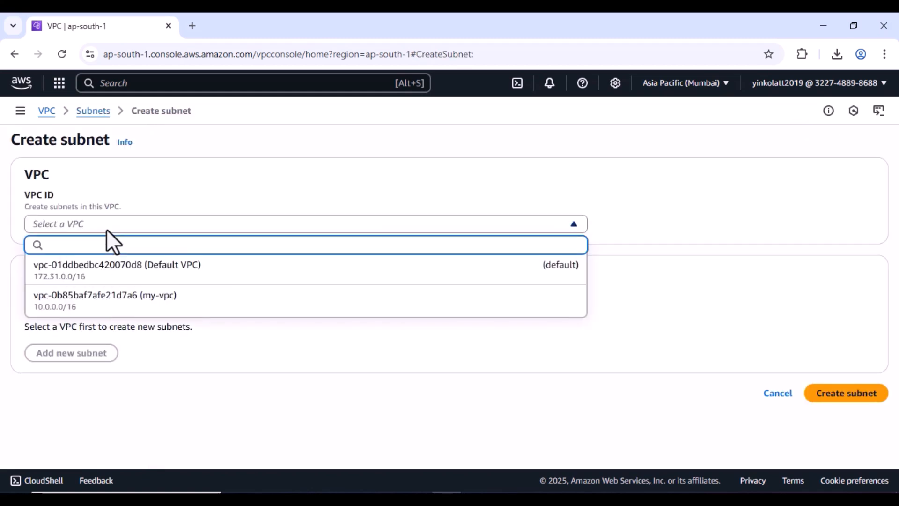
{"action": "left_click", "coordinate": [155, 297]}
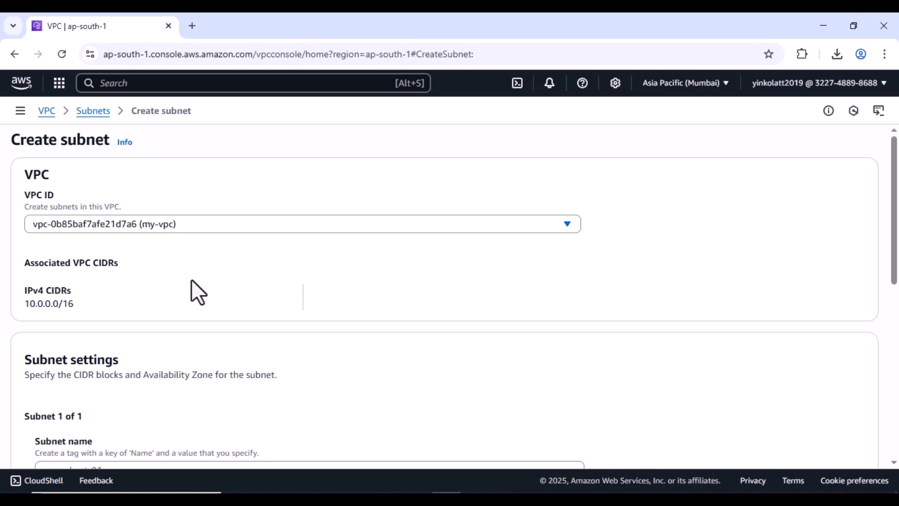
{"action": "scroll", "coordinate": [192, 293], "scroll_direction": "down", "scroll_amount": 3}
{"action": "left_click", "coordinate": [142, 339]}
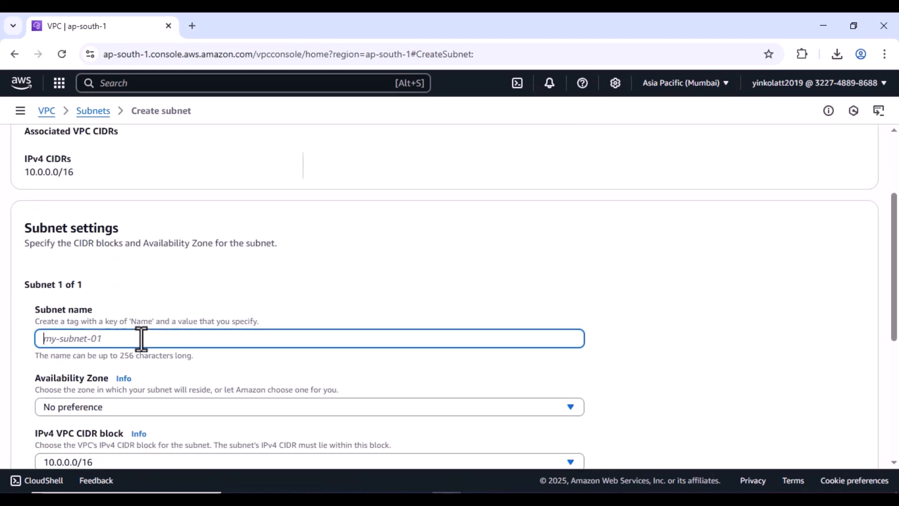
{"action": "type", "text": "private"}
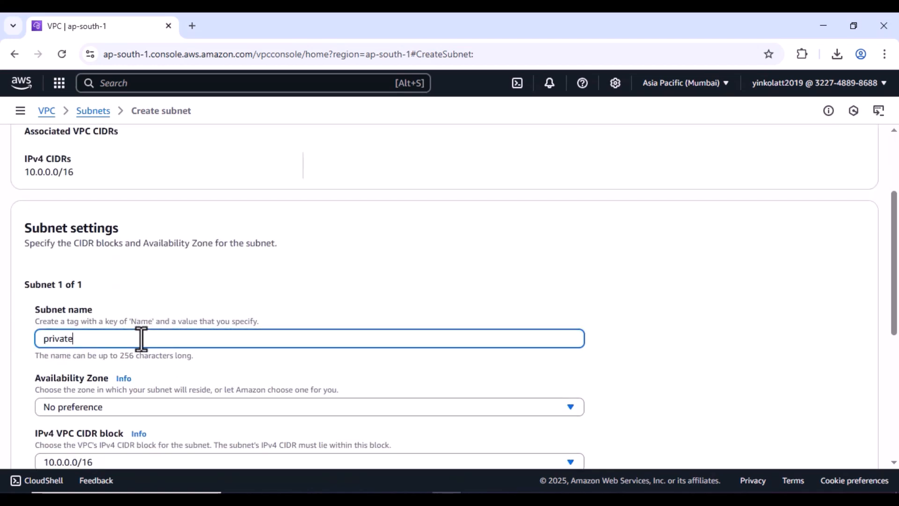
{"action": "type", "text": "-subnet"}
{"action": "scroll", "coordinate": [142, 338], "scroll_direction": "down", "scroll_amount": 1}
- Put it in ap-south-1a with CIDR 10.0.100.0/24 and create the subnet
{"action": "left_click", "coordinate": [142, 342]}
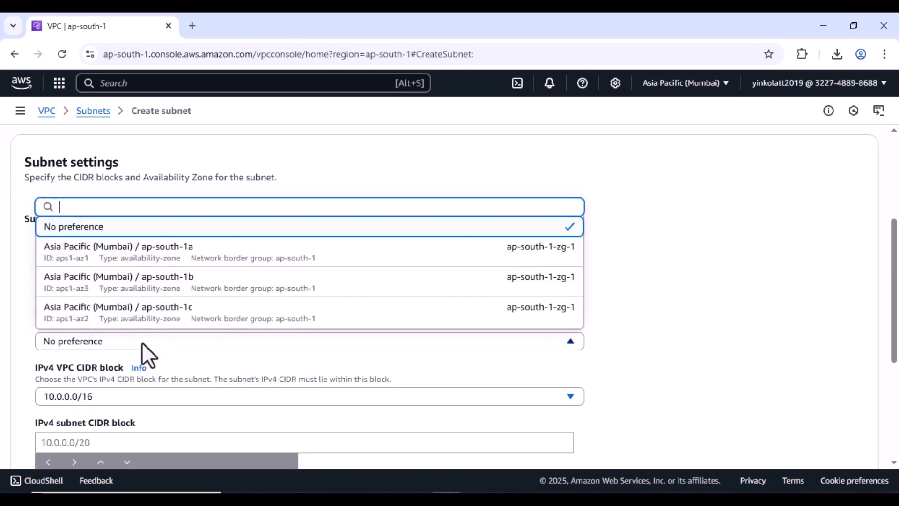
{"action": "left_click", "coordinate": [195, 257]}
{"action": "scroll", "coordinate": [201, 255], "scroll_direction": "down", "scroll_amount": 4}
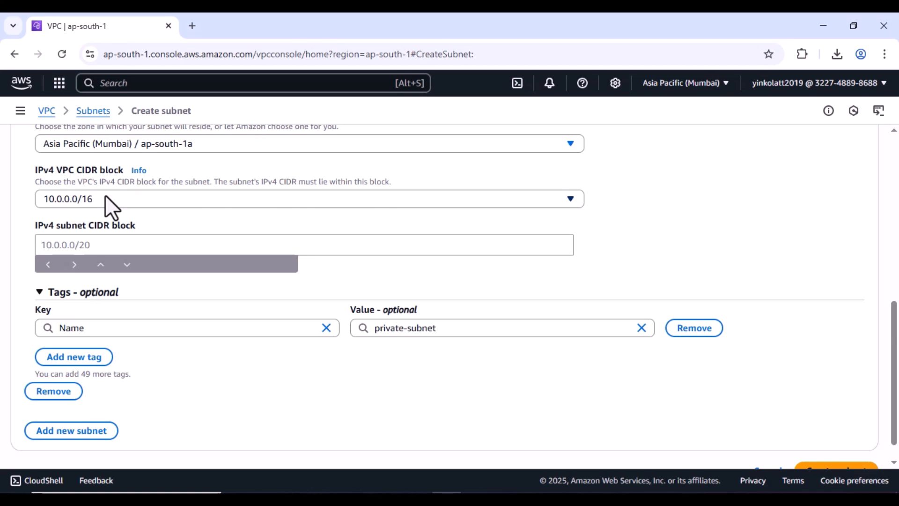
{"action": "left_click", "coordinate": [104, 244]}
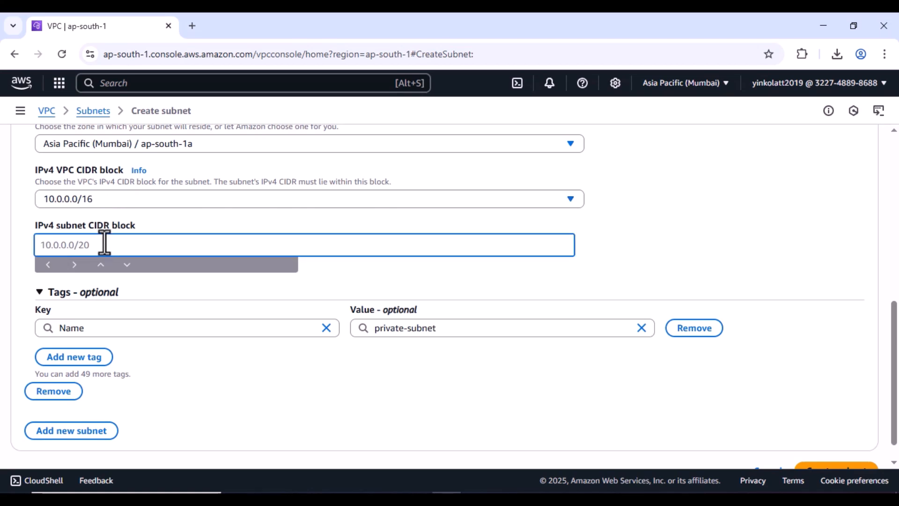
{"action": "type", "text": "10.0.100.0/24"}
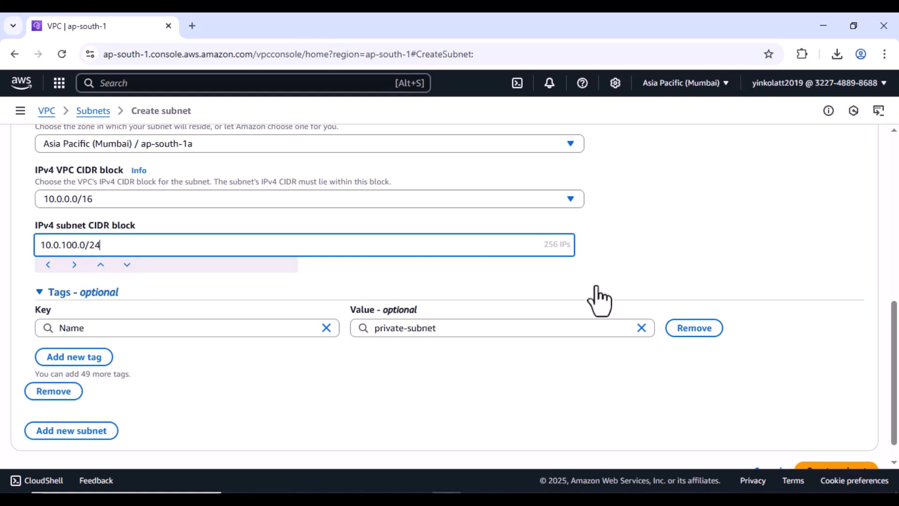
{"action": "scroll", "coordinate": [600, 300], "scroll_direction": "down", "scroll_amount": 1}
{"action": "left_click", "coordinate": [445, 301]}
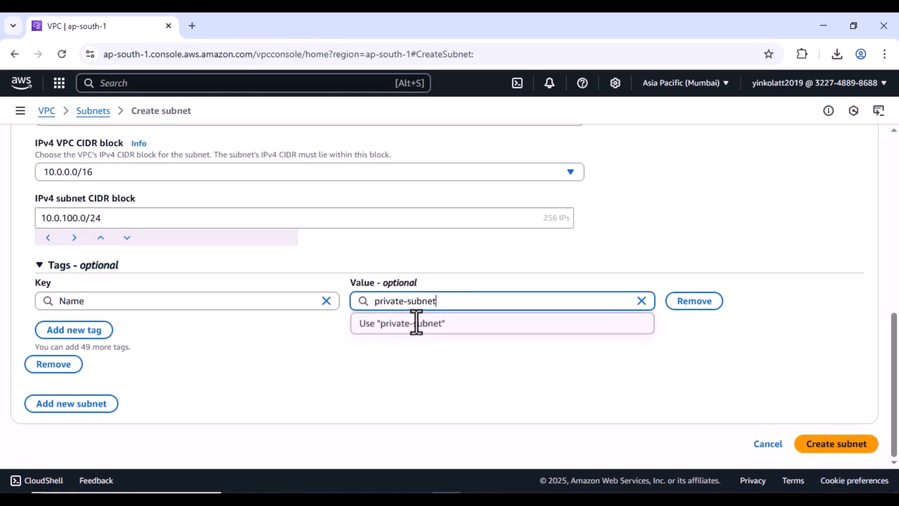
{"action": "left_click", "coordinate": [389, 328]}
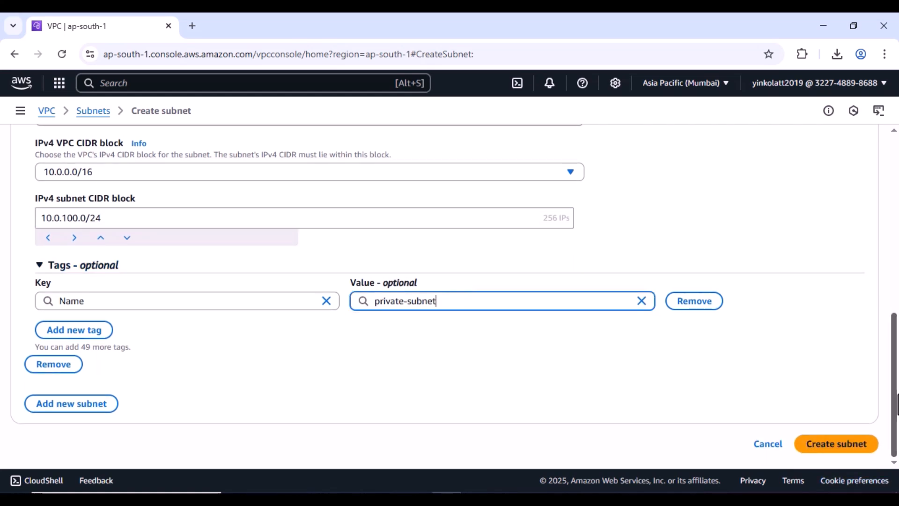
{"action": "left_click", "coordinate": [836, 444]}
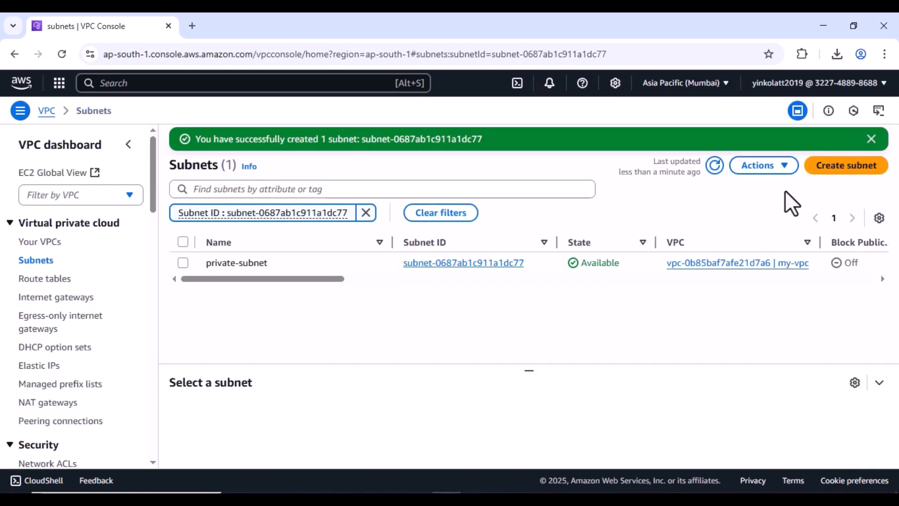
- Start another subnet in my-vpc named public-subnet
{"action": "left_click", "coordinate": [840, 168]}
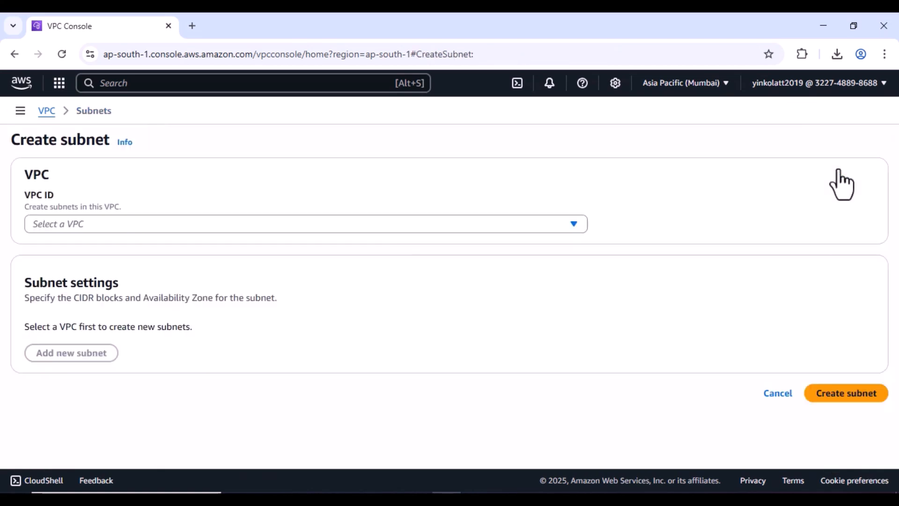
{"action": "left_click", "coordinate": [146, 224]}
{"action": "left_click", "coordinate": [149, 302]}
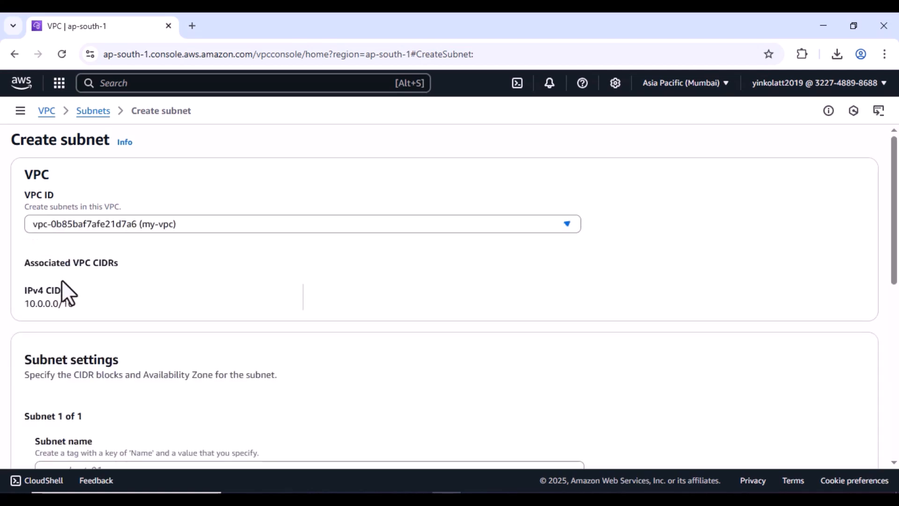
{"action": "scroll", "coordinate": [91, 327], "scroll_direction": "down", "scroll_amount": 3}
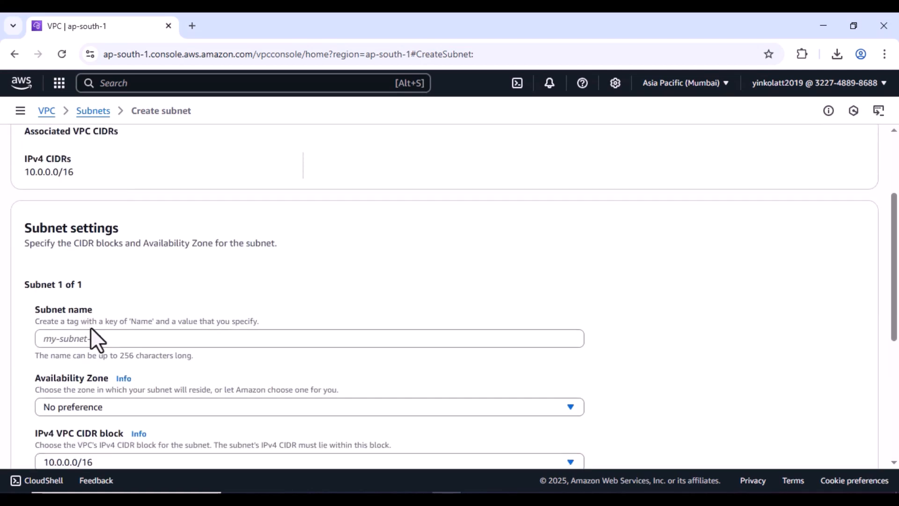
{"action": "left_click", "coordinate": [95, 338]}
{"action": "type", "text": "p"}
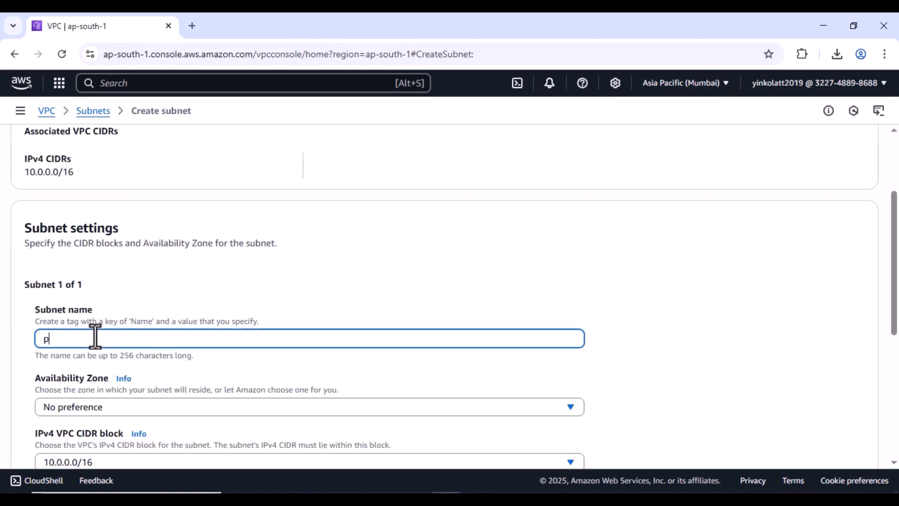
{"action": "type", "text": "ublic-subnet"}
- Choose zone ap-south-1b and CIDR 10.0.1.0/24, keeping the public-subnet Name tag
{"action": "left_click", "coordinate": [142, 406]}
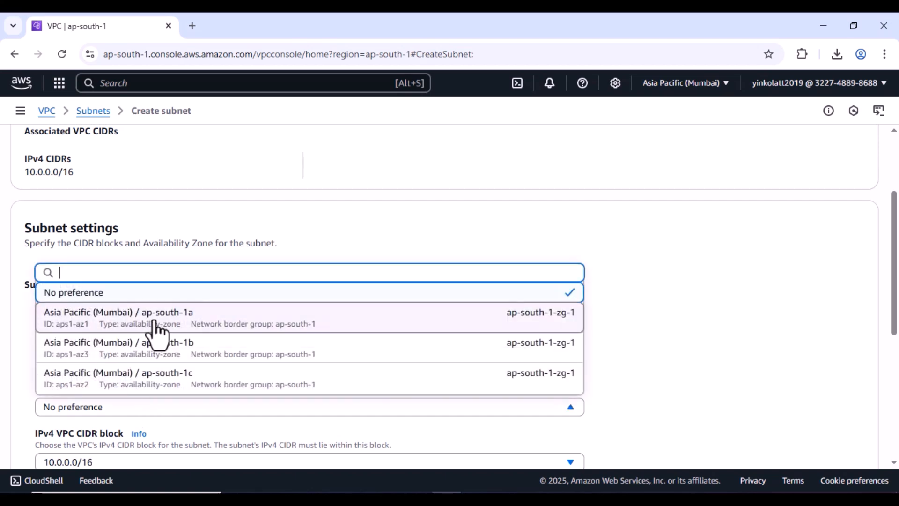
{"action": "left_click", "coordinate": [189, 364]}
{"action": "scroll", "coordinate": [187, 351], "scroll_direction": "down", "scroll_amount": 3}
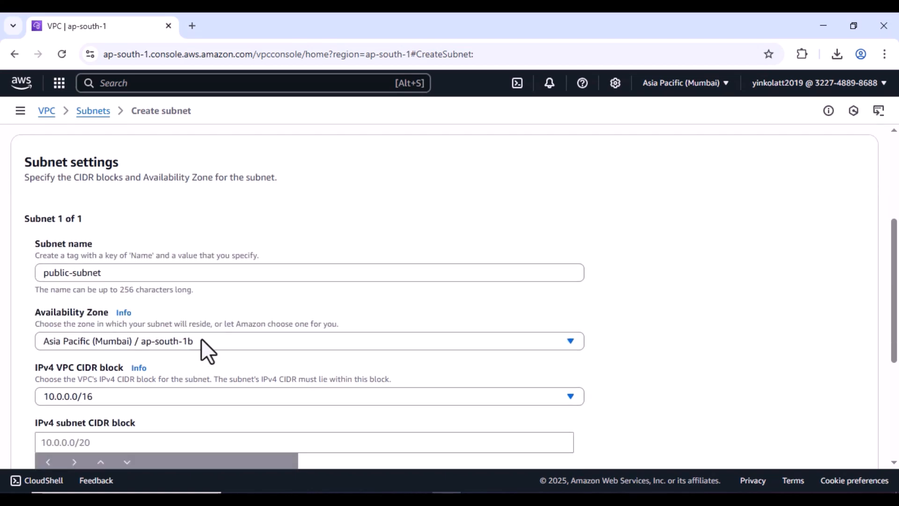
{"action": "scroll", "coordinate": [202, 330], "scroll_direction": "down", "scroll_amount": 1}
{"action": "left_click", "coordinate": [143, 311]}
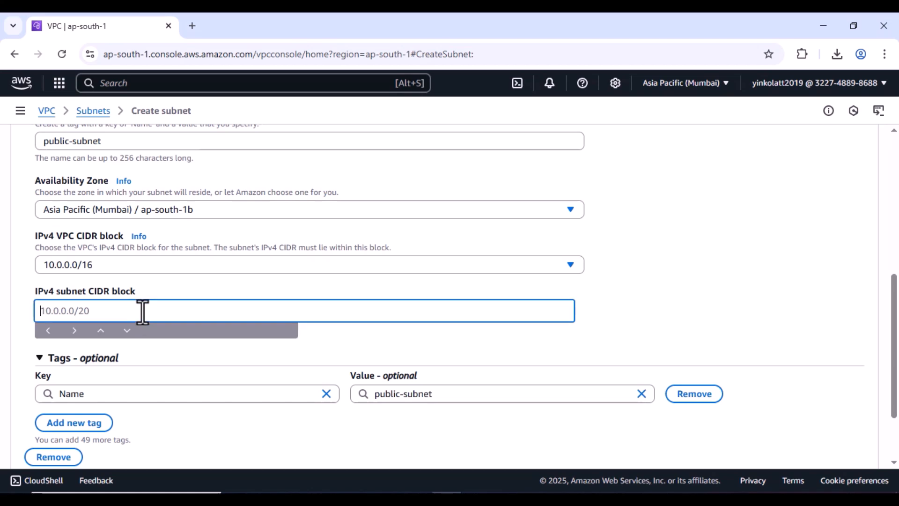
{"action": "type", "text": "10.0.1.0/24"}
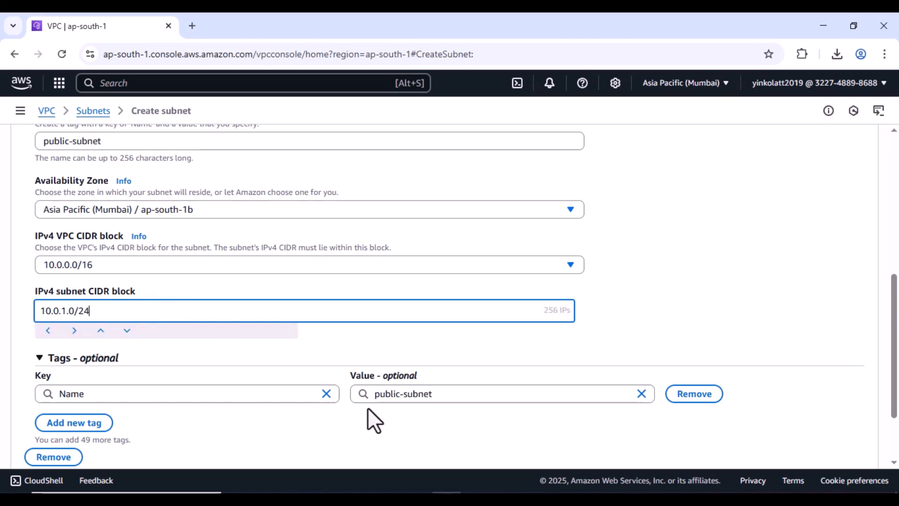
{"action": "left_click", "coordinate": [391, 394]}
{"action": "left_click", "coordinate": [385, 373]}
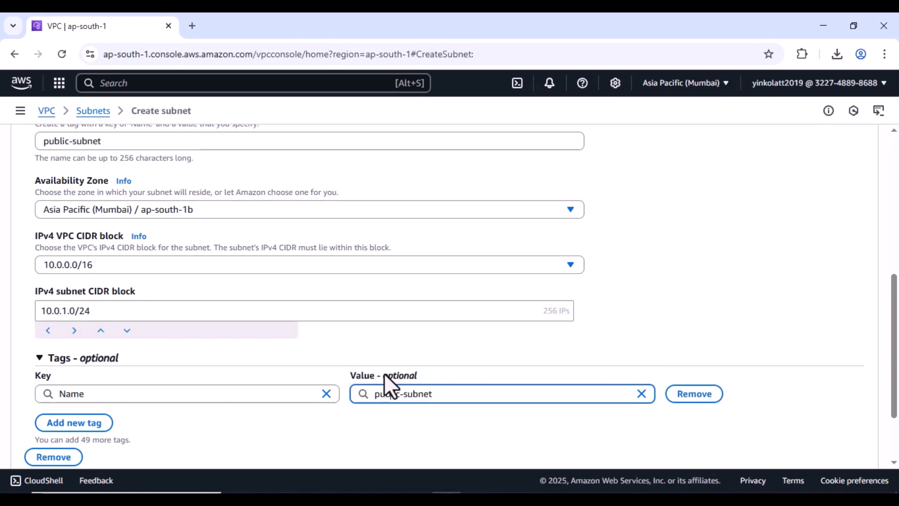
{"action": "scroll", "coordinate": [157, 313], "scroll_direction": "up", "scroll_amount": 2}
{"action": "scroll", "coordinate": [401, 341], "scroll_direction": "down", "scroll_amount": 4}
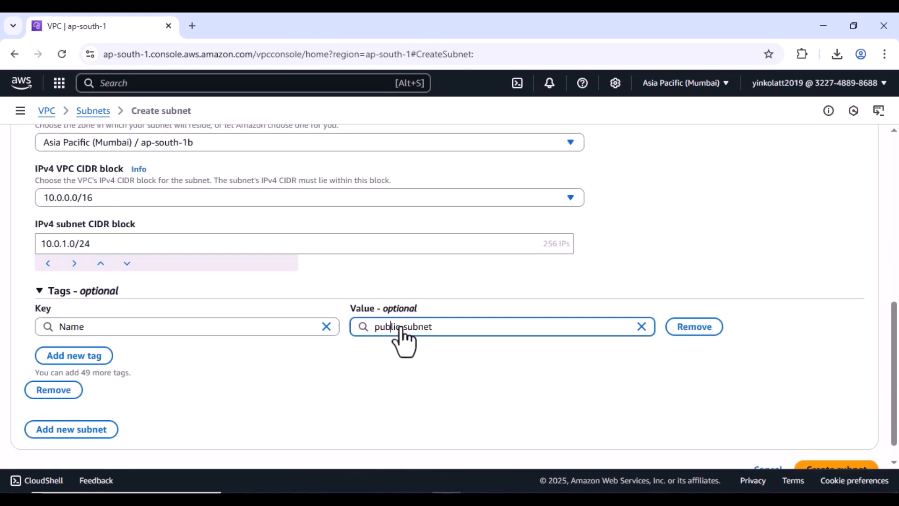
{"action": "scroll", "coordinate": [528, 308], "scroll_direction": "up", "scroll_amount": 4}
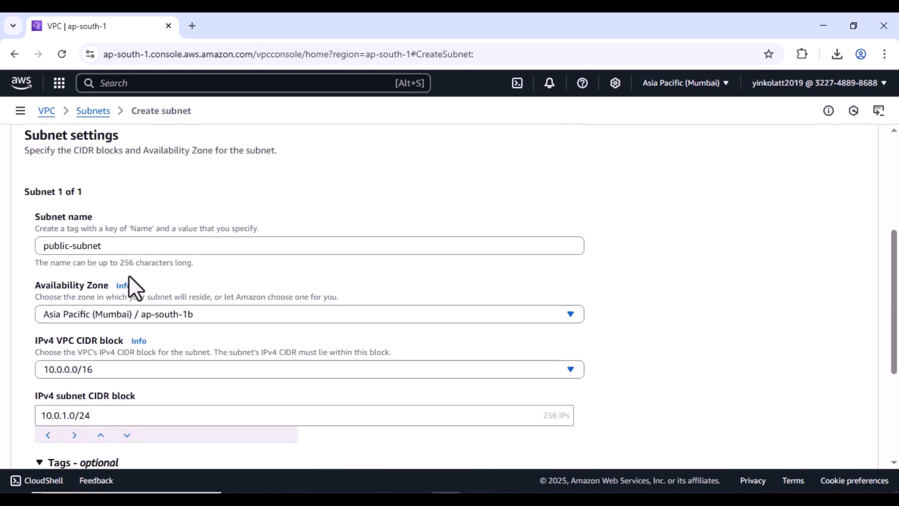
{"action": "scroll", "coordinate": [145, 311], "scroll_direction": "up", "scroll_amount": 4}
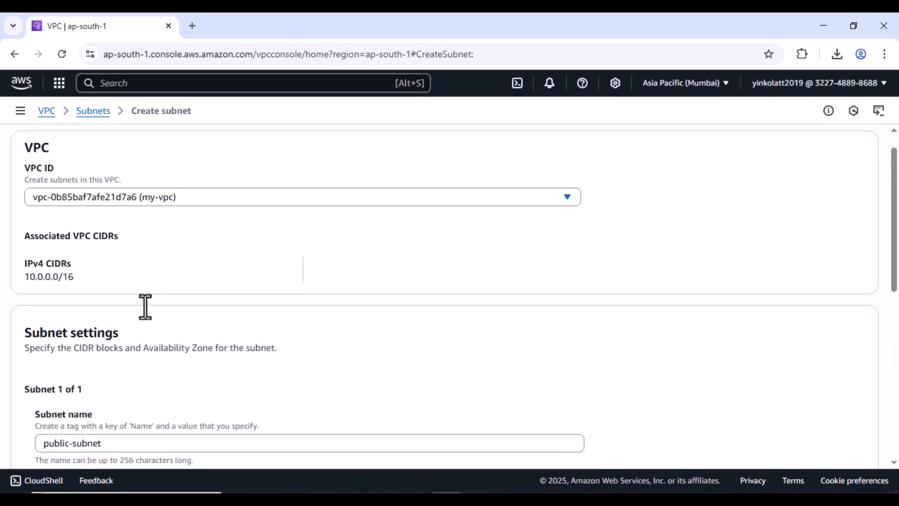
{"action": "scroll", "coordinate": [467, 262], "scroll_direction": "down", "scroll_amount": 8}
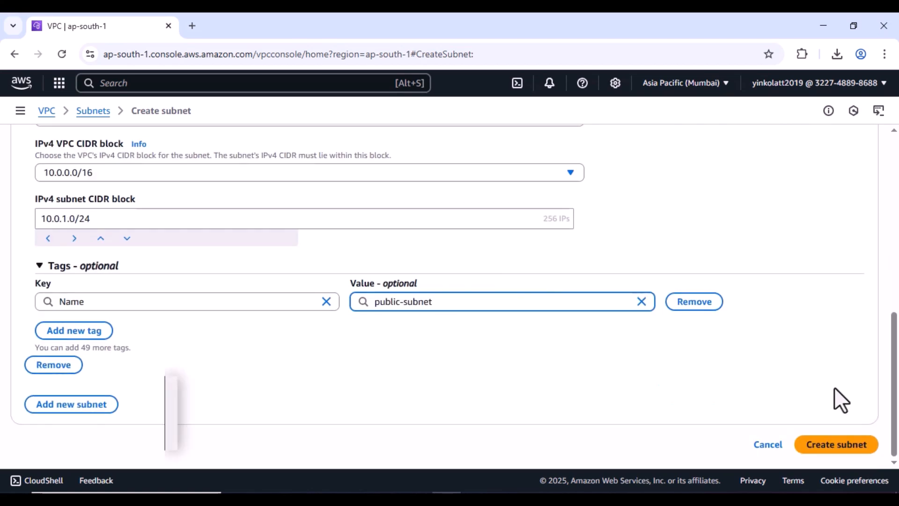
- Create public-subnet, then refresh and clear the filter to list all five subnets
{"action": "left_click", "coordinate": [830, 445]}
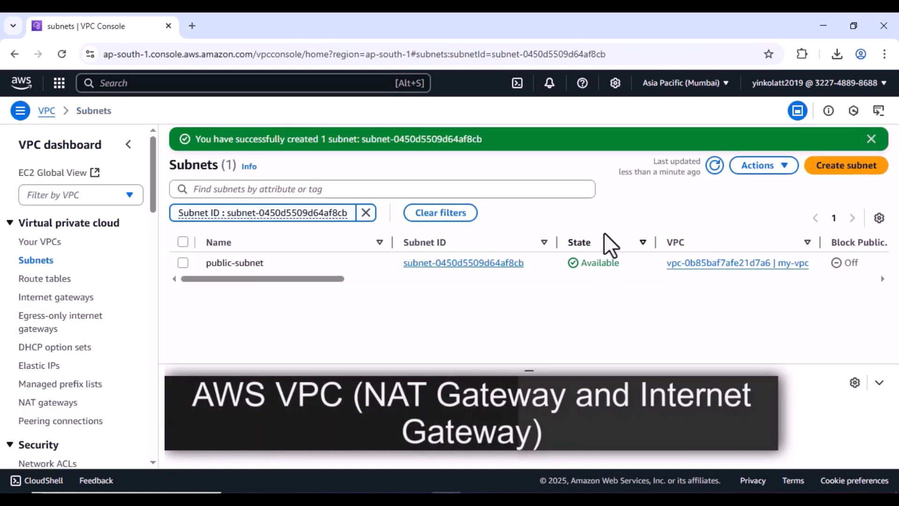
{"action": "left_click", "coordinate": [715, 166]}
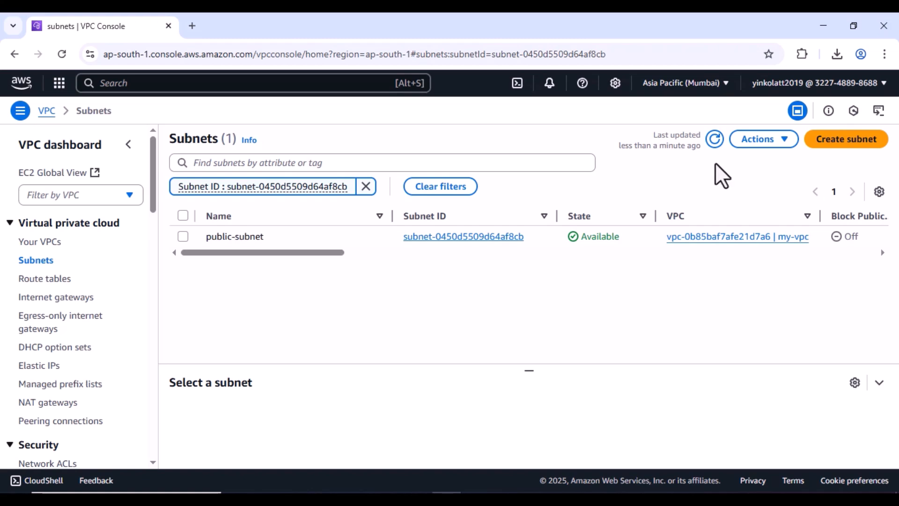
{"action": "left_click", "coordinate": [716, 144]}
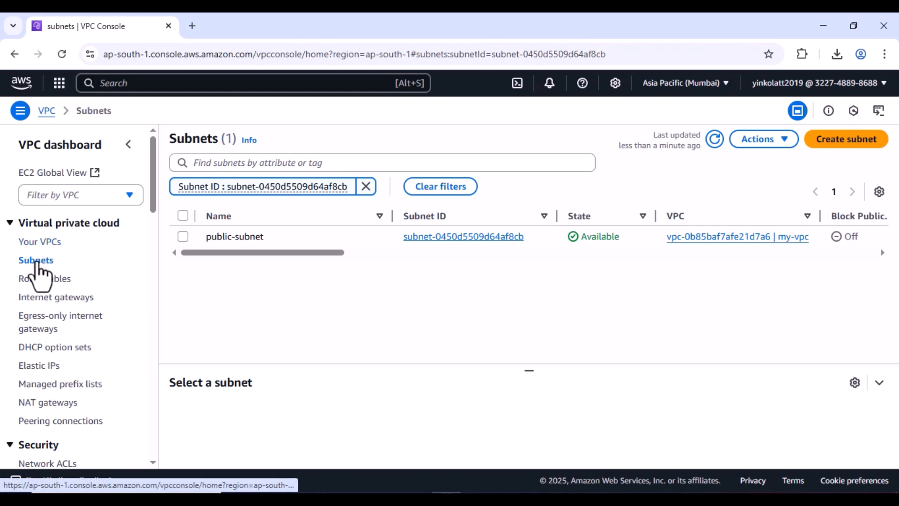
{"action": "left_click", "coordinate": [35, 265]}
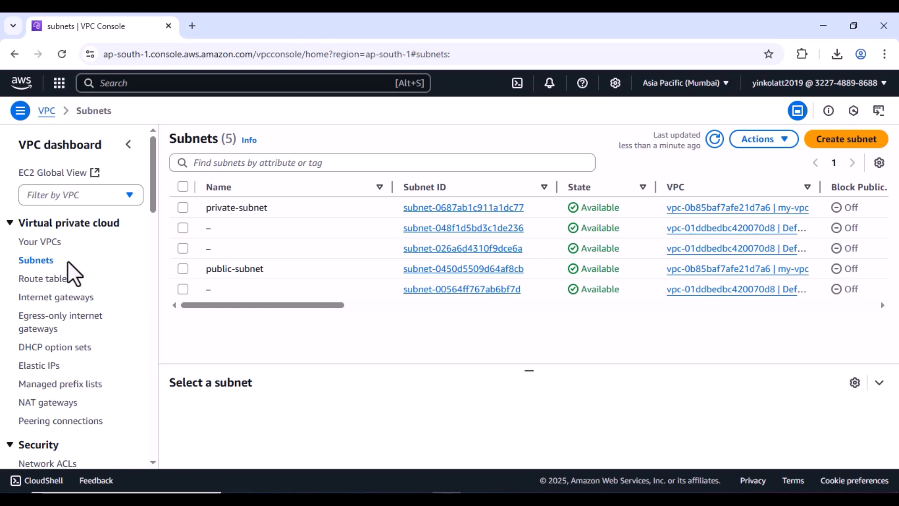
{"action": "left_click", "coordinate": [228, 88]}
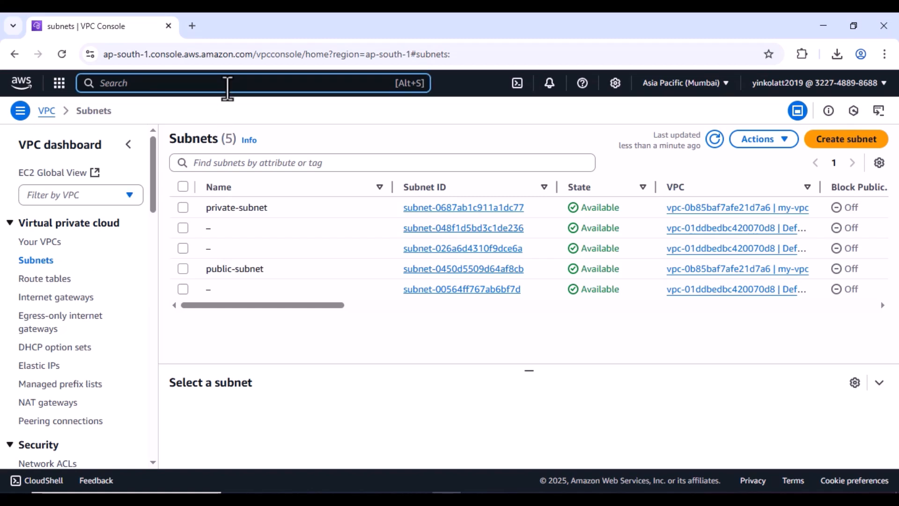
- Open the EC2 console from the search results in a new browser tab
{"action": "type", "text": "EC2"}
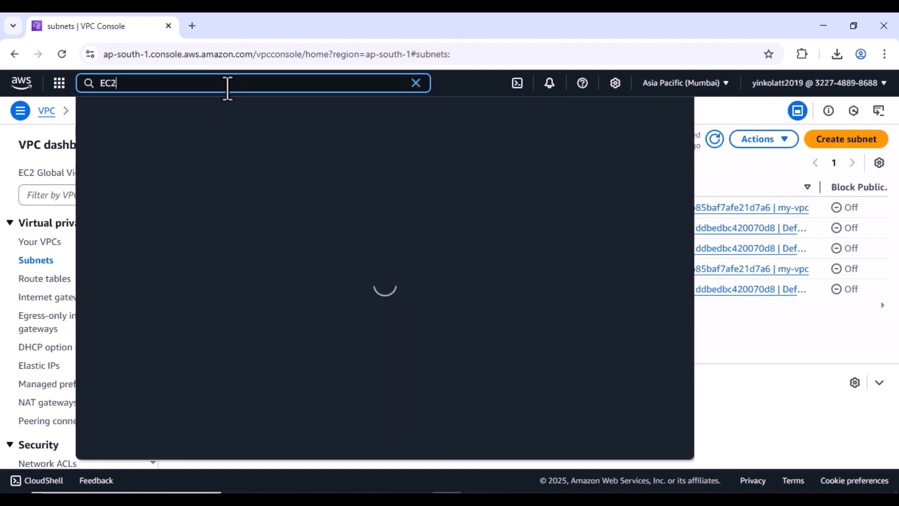
{"action": "right_click", "coordinate": [302, 161]}
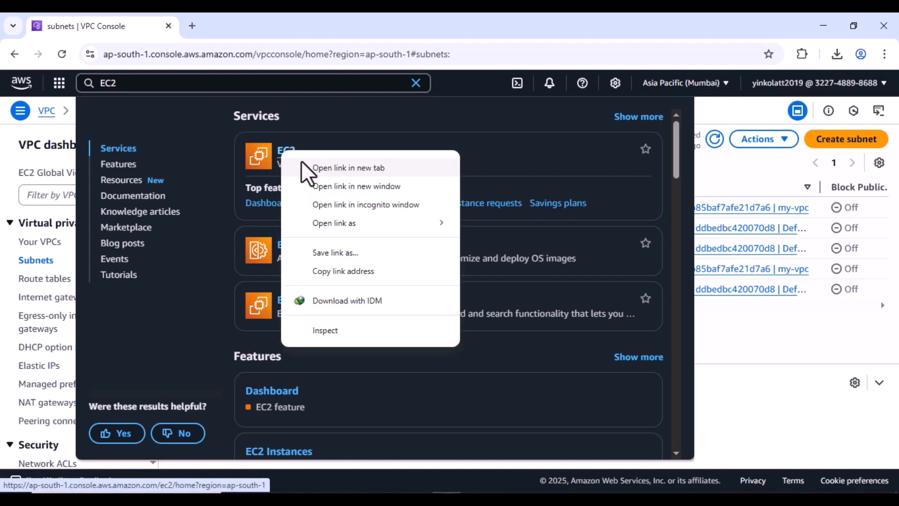
{"action": "left_click", "coordinate": [303, 164]}
{"action": "left_click", "coordinate": [263, 24]}
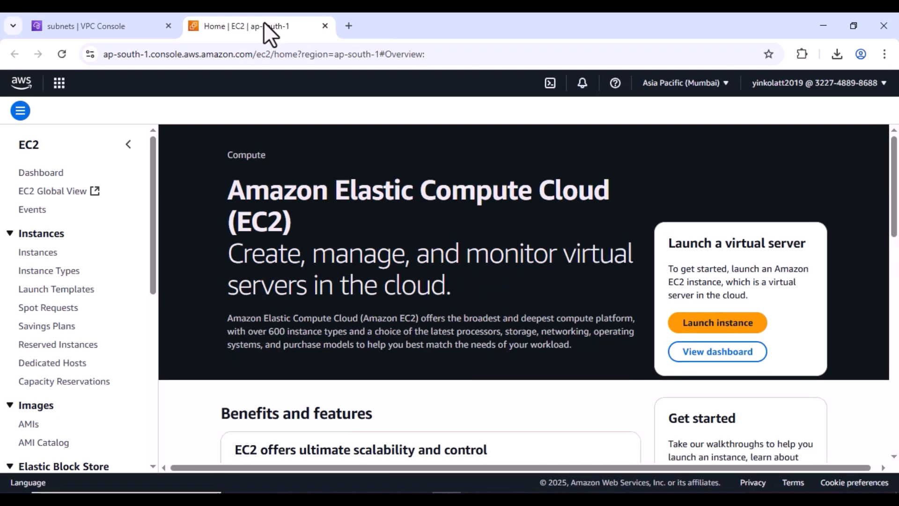
- Launch a new instance named public-server, keeping Amazon Linux 2023 and t2.micro
{"action": "left_click", "coordinate": [698, 323]}
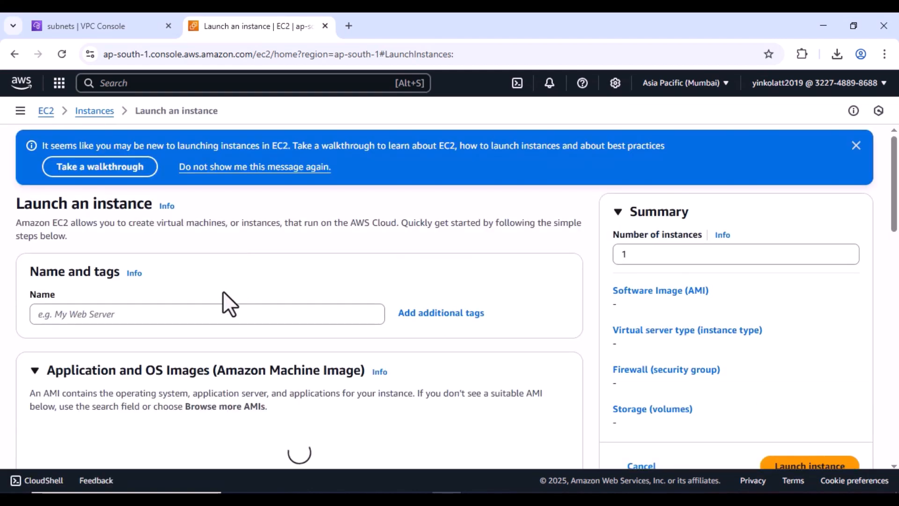
{"action": "left_click", "coordinate": [207, 316]}
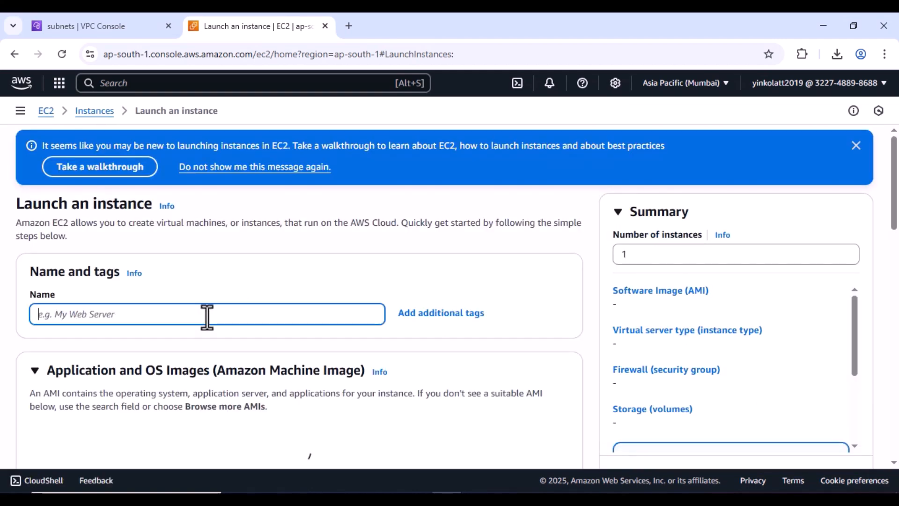
{"action": "type", "text": "p"}
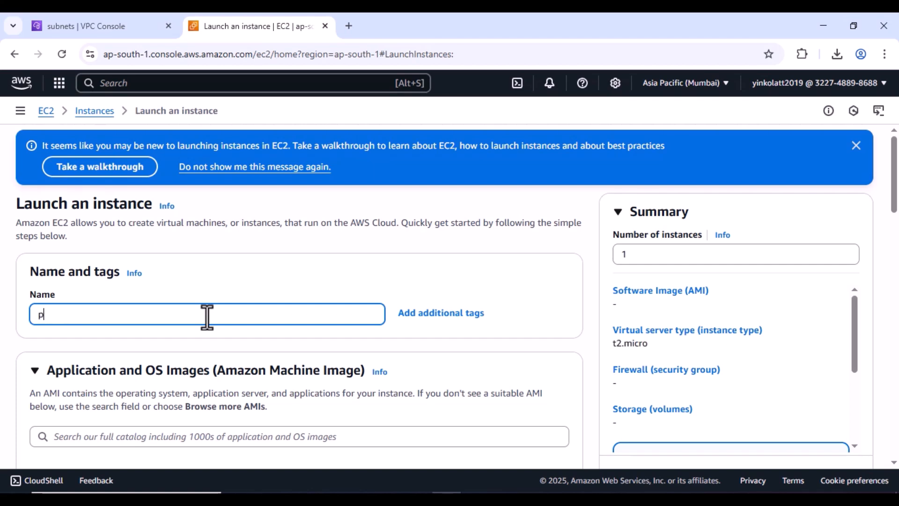
{"action": "type", "text": "ublic-server"}
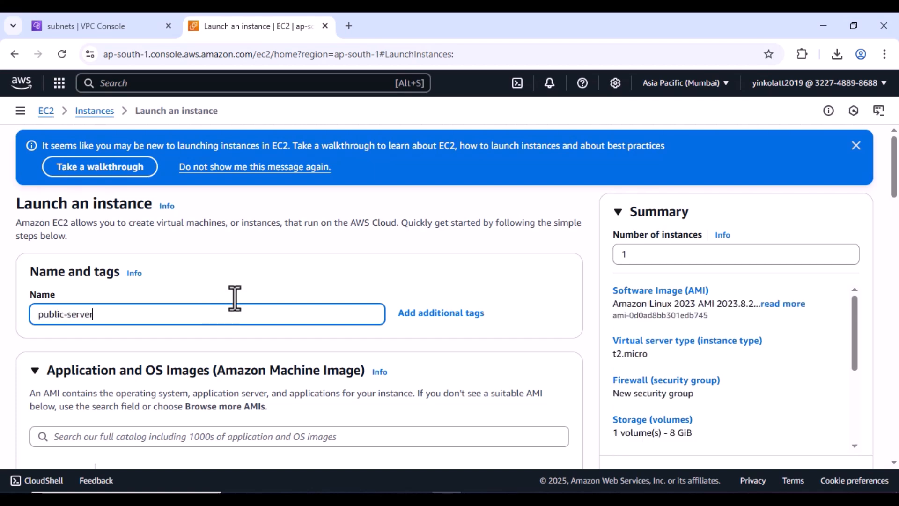
{"action": "scroll", "coordinate": [304, 300], "scroll_direction": "down", "scroll_amount": 4}
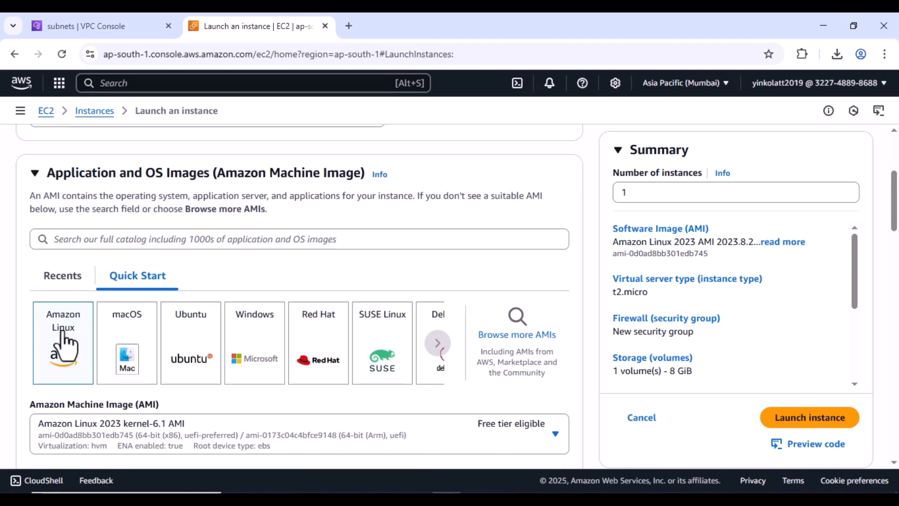
{"action": "scroll", "coordinate": [65, 337], "scroll_direction": "down", "scroll_amount": 12}
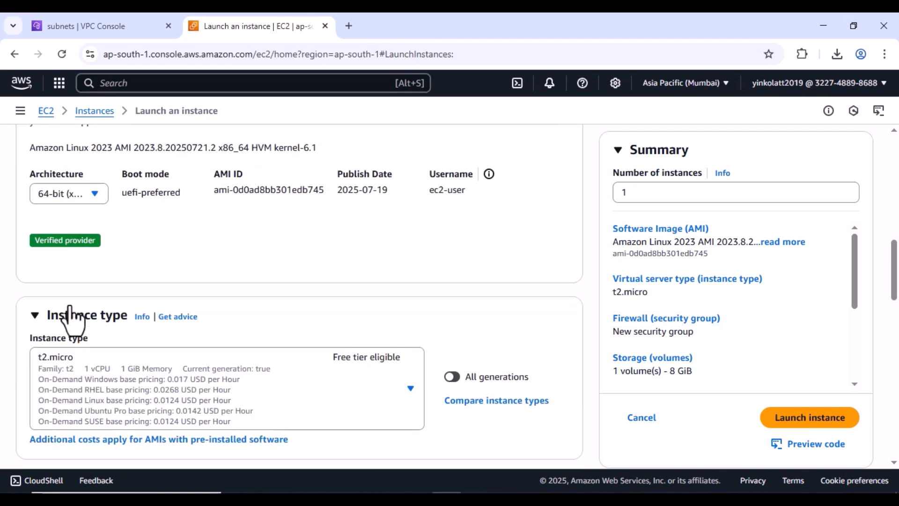
{"action": "scroll", "coordinate": [155, 291], "scroll_direction": "down", "scroll_amount": 3}
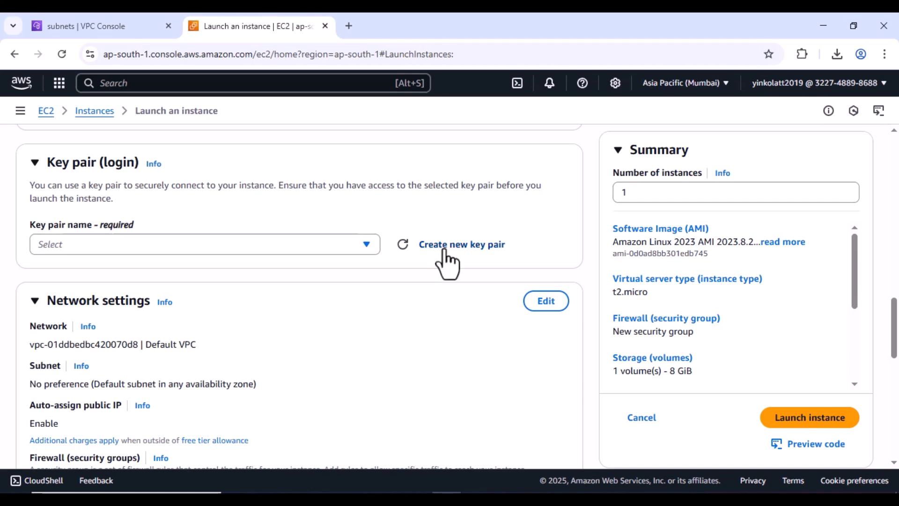
- Create an RSA .pem key pair named public-key for the instance
{"action": "left_click", "coordinate": [445, 253]}
{"action": "left_click", "coordinate": [391, 209]}
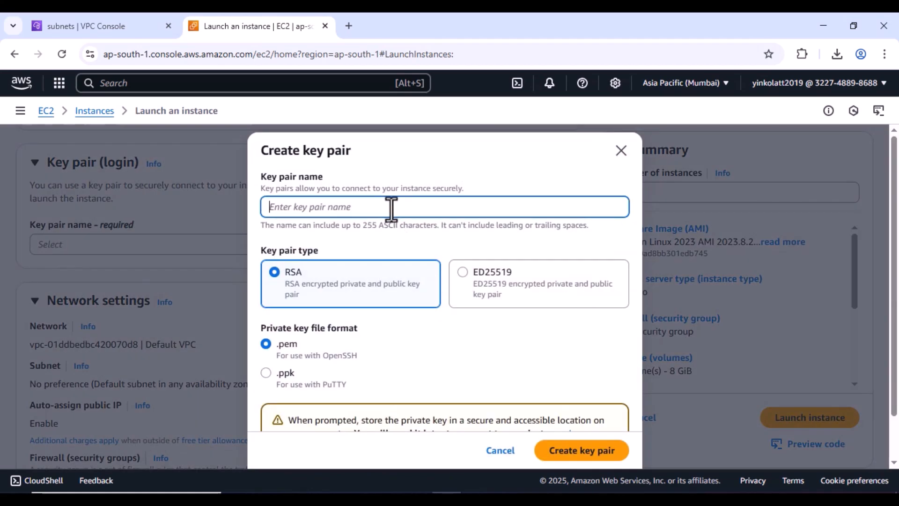
{"action": "type", "text": "p"}
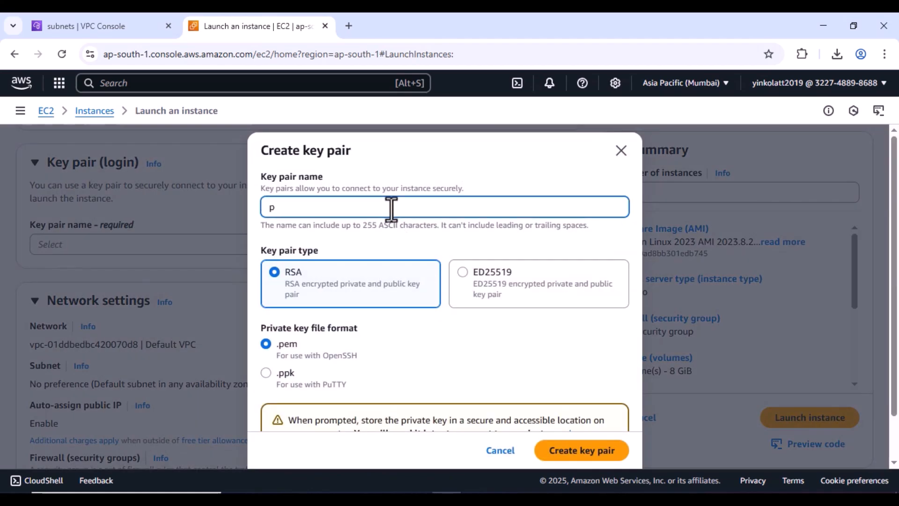
{"action": "type", "text": "ublic-key"}
{"action": "left_click", "coordinate": [571, 453]}
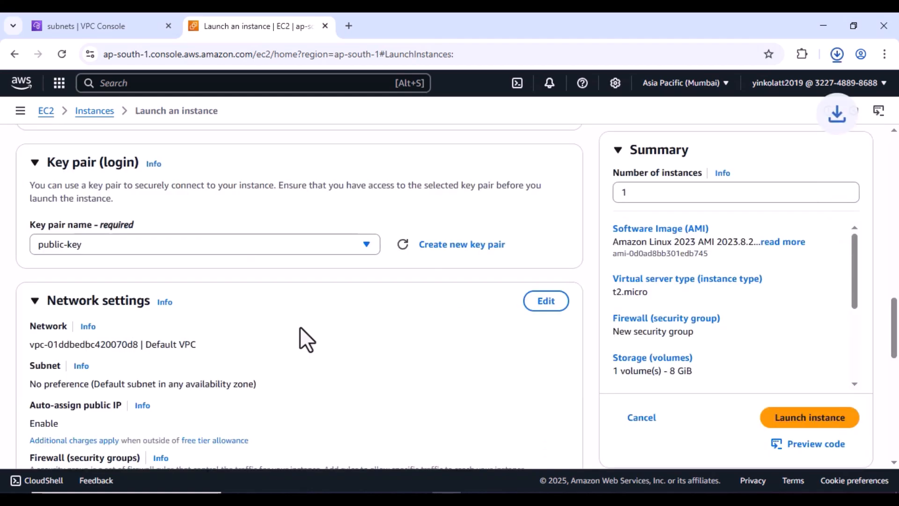
- Set the network to my-vpc and public-subnet with auto-assign public IP enabled
{"action": "left_click", "coordinate": [543, 302]}
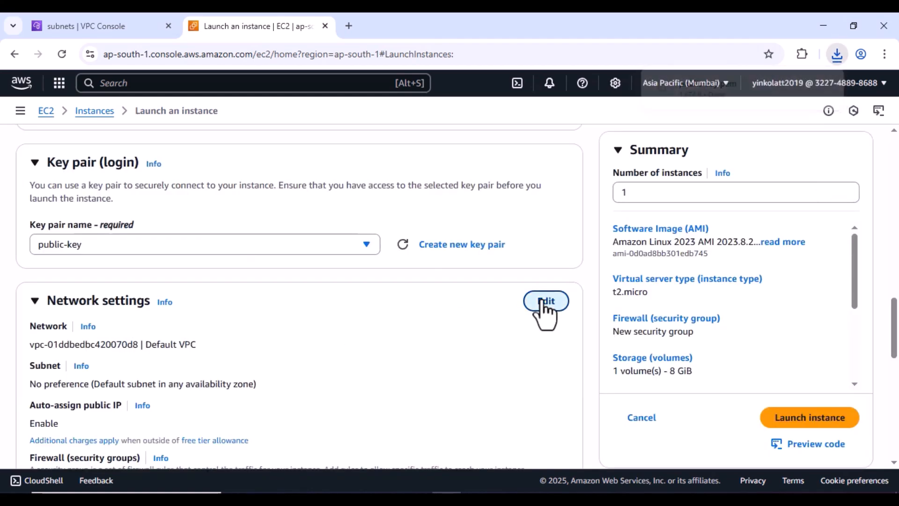
{"action": "scroll", "coordinate": [384, 328], "scroll_direction": "down", "scroll_amount": 1}
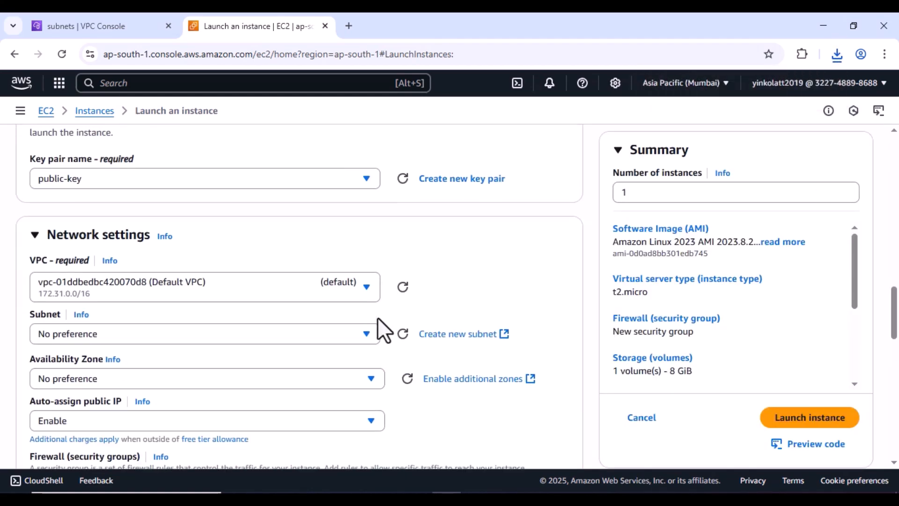
{"action": "left_click", "coordinate": [370, 295]}
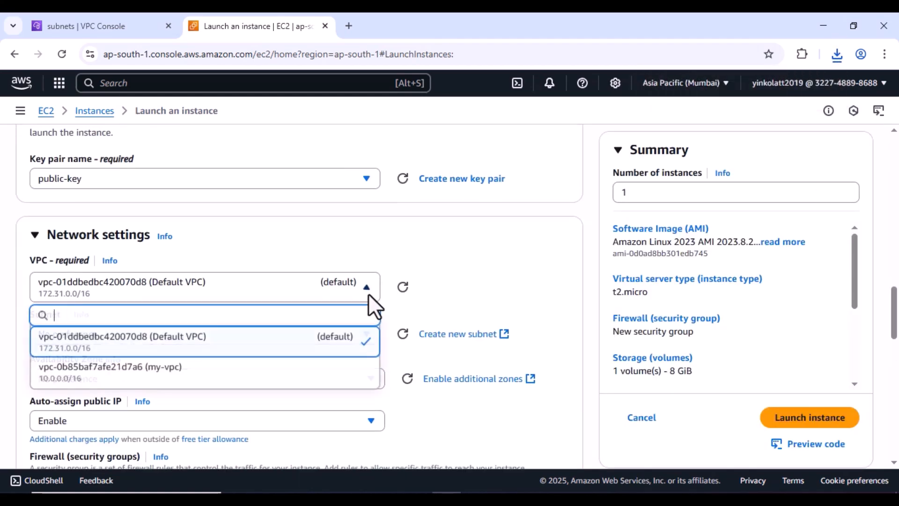
{"action": "left_click", "coordinate": [163, 377]}
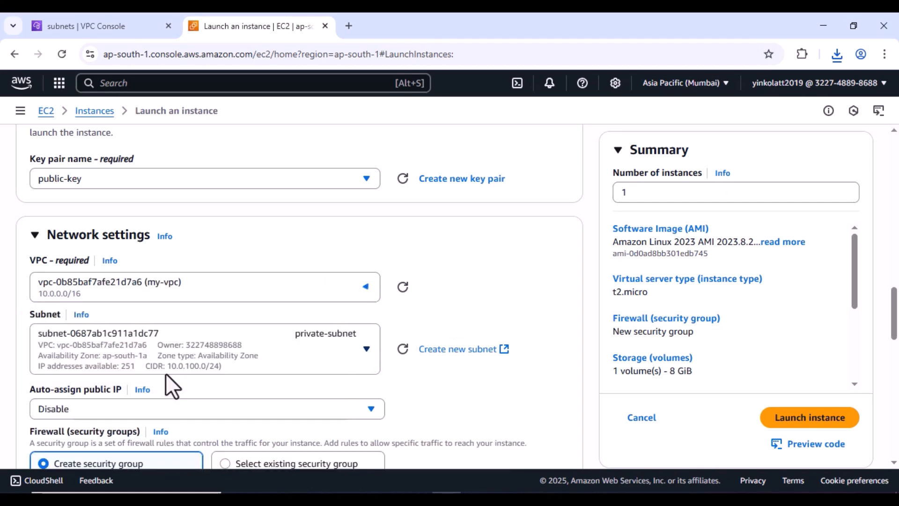
{"action": "scroll", "coordinate": [440, 288], "scroll_direction": "down", "scroll_amount": 2}
{"action": "left_click", "coordinate": [358, 221]}
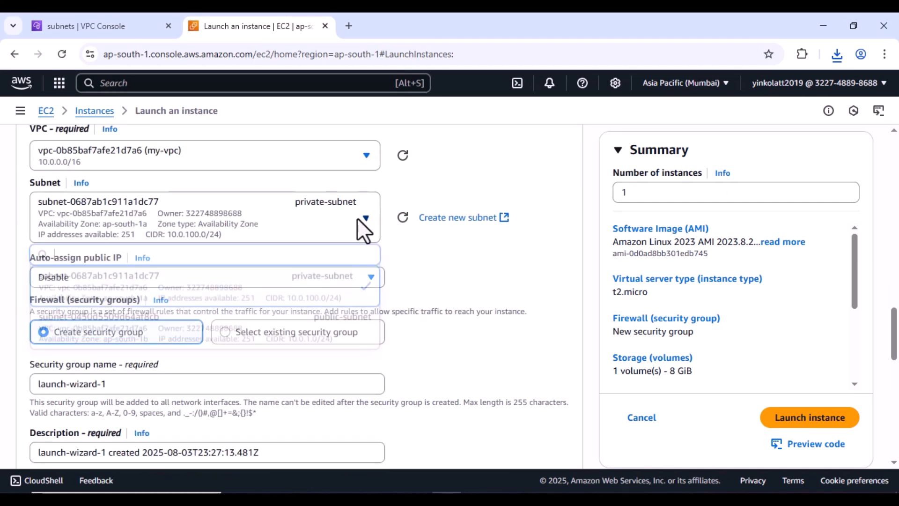
{"action": "left_click", "coordinate": [293, 335]}
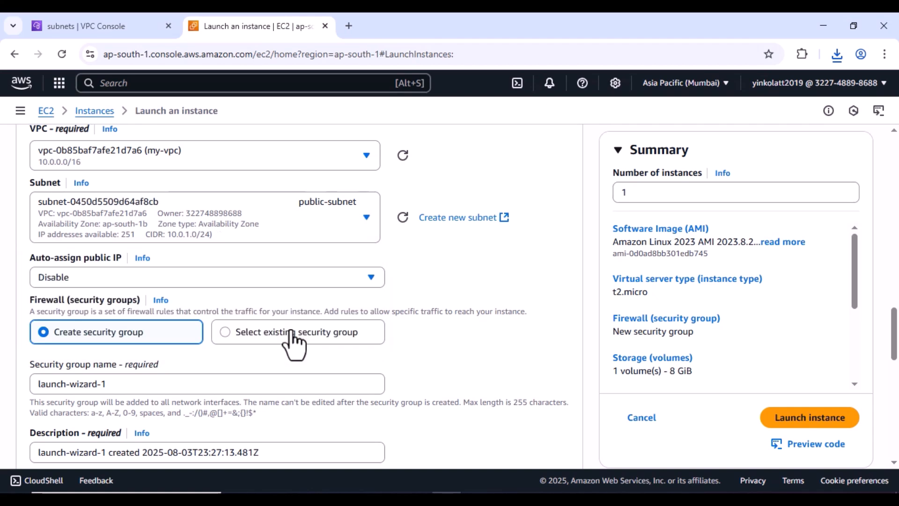
{"action": "left_click", "coordinate": [220, 280]}
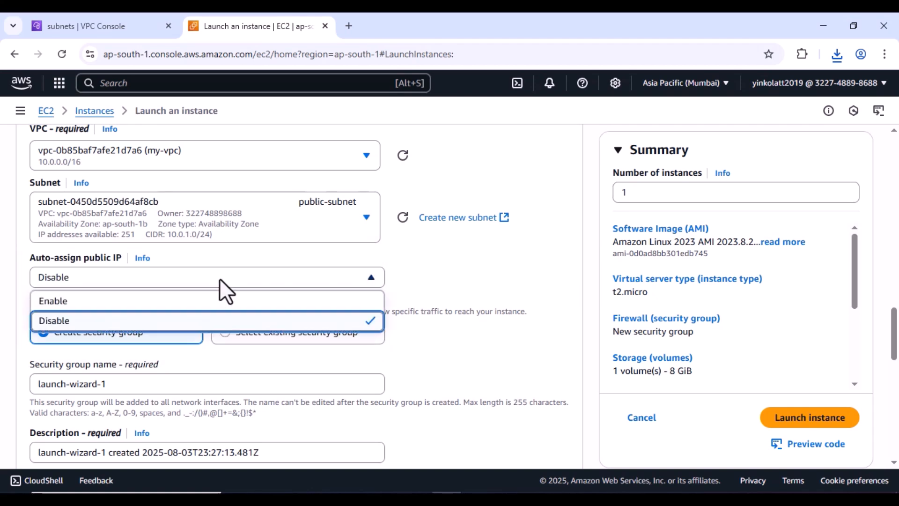
{"action": "left_click", "coordinate": [62, 303]}
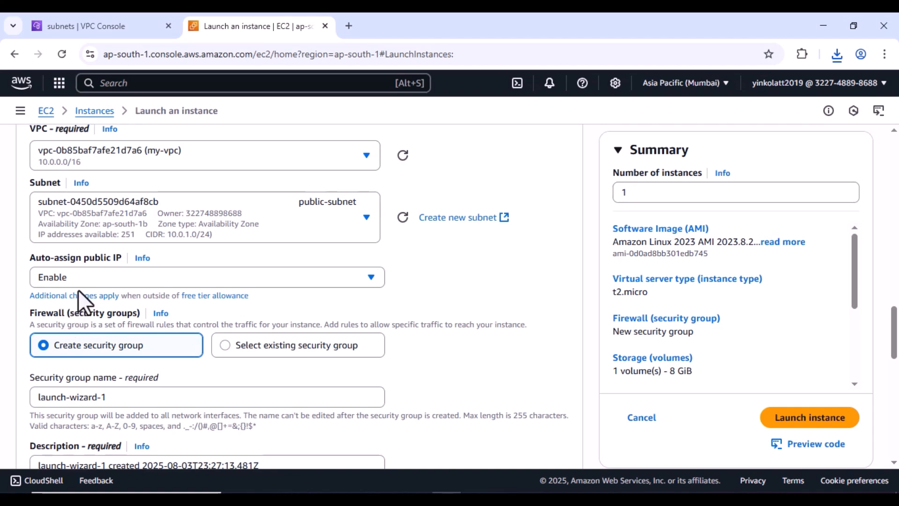
- Rename the security group from launch-wizard-1 to public-access, keeping SSH open to 0.0.0.0/0
{"action": "left_click_drag", "start_coordinate": [162, 398], "coordinate": [6, 398]}
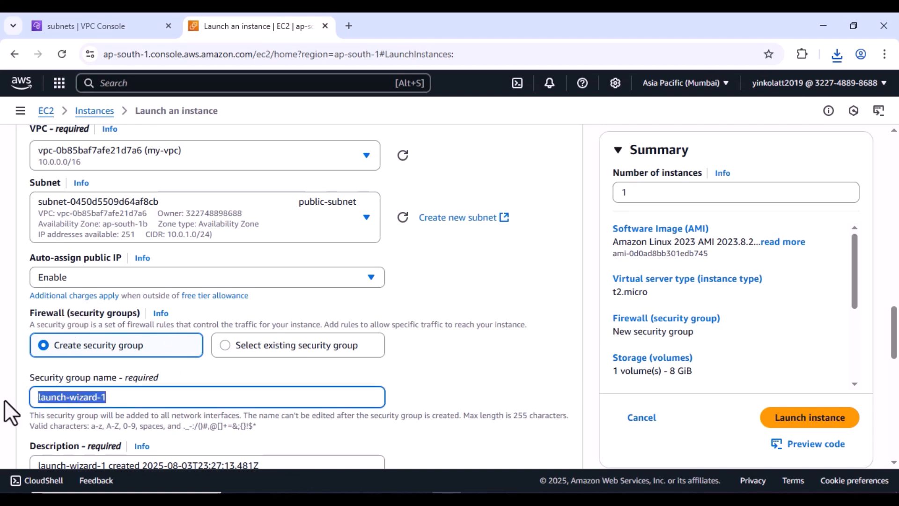
{"action": "type", "text": "p"}
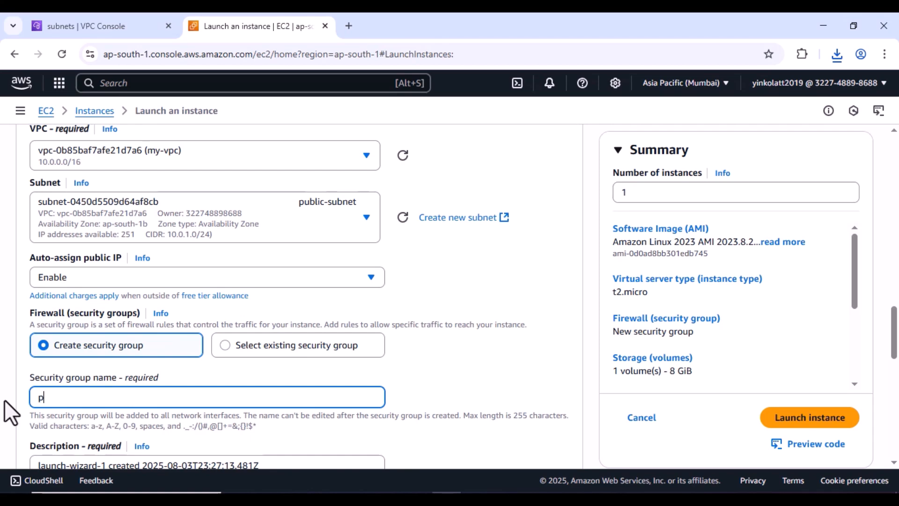
{"action": "type", "text": "ublic-access"}
{"action": "scroll", "coordinate": [355, 356], "scroll_direction": "down", "scroll_amount": 7}
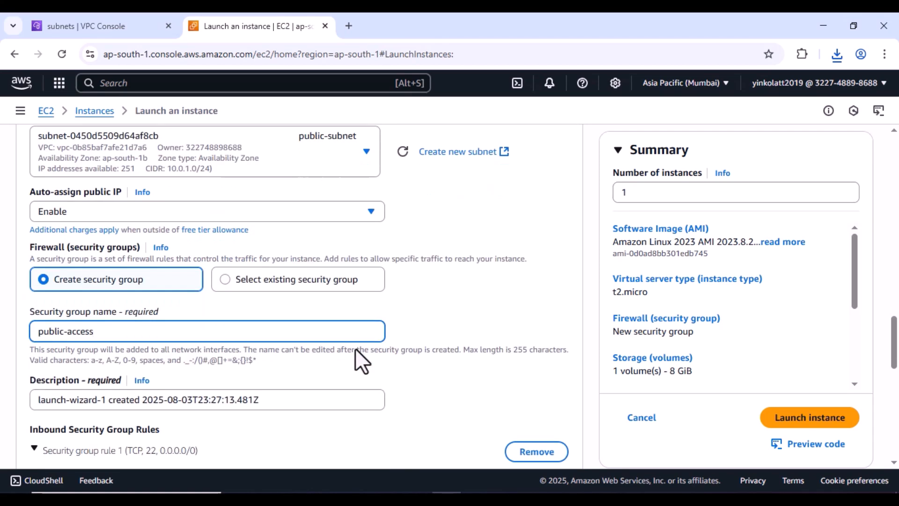
{"action": "scroll", "coordinate": [355, 350], "scroll_direction": "up", "scroll_amount": 3}
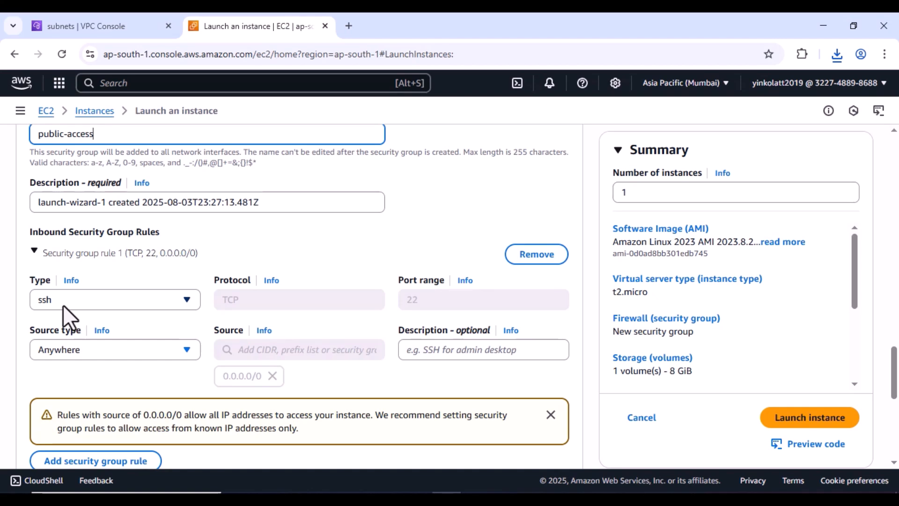
- Add a second inbound rule of type Custom ICMP - IPv4 with source Anywhere (0.0.0.0/0)
{"action": "scroll", "coordinate": [158, 325], "scroll_direction": "down", "scroll_amount": 1}
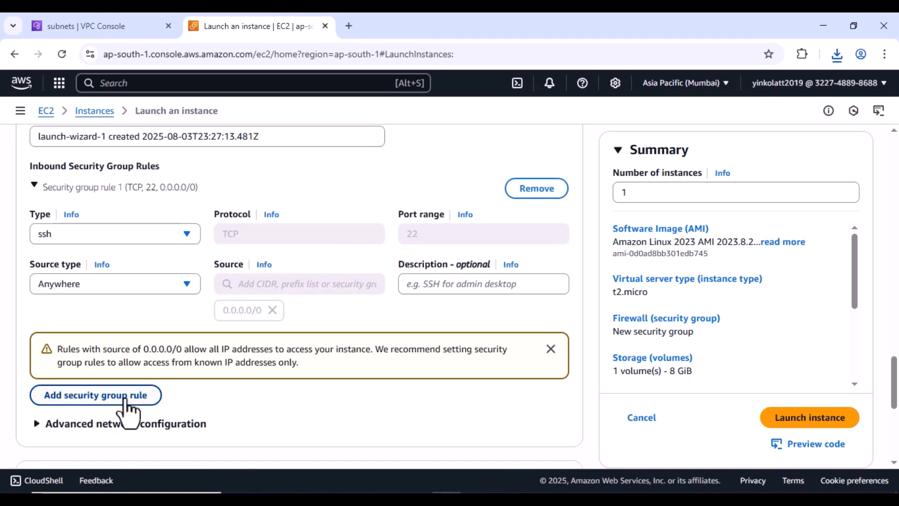
{"action": "left_click", "coordinate": [125, 397]}
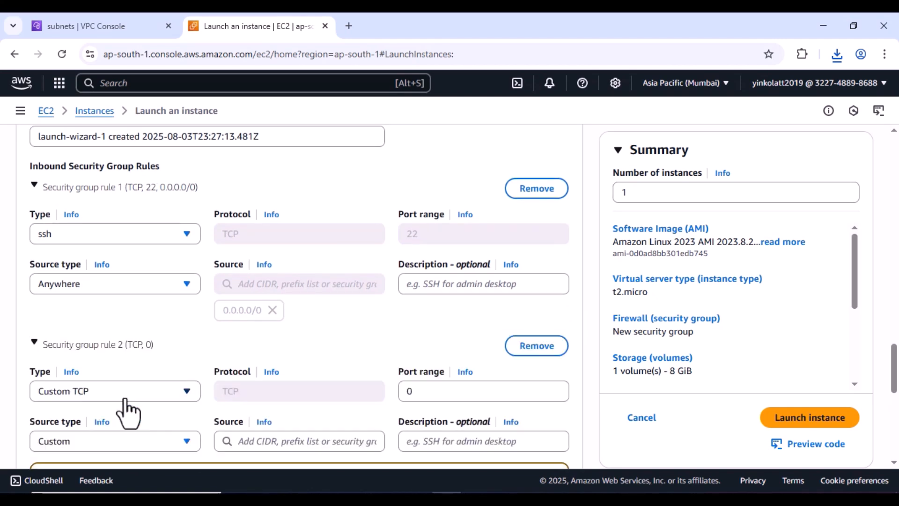
{"action": "left_click", "coordinate": [186, 390]}
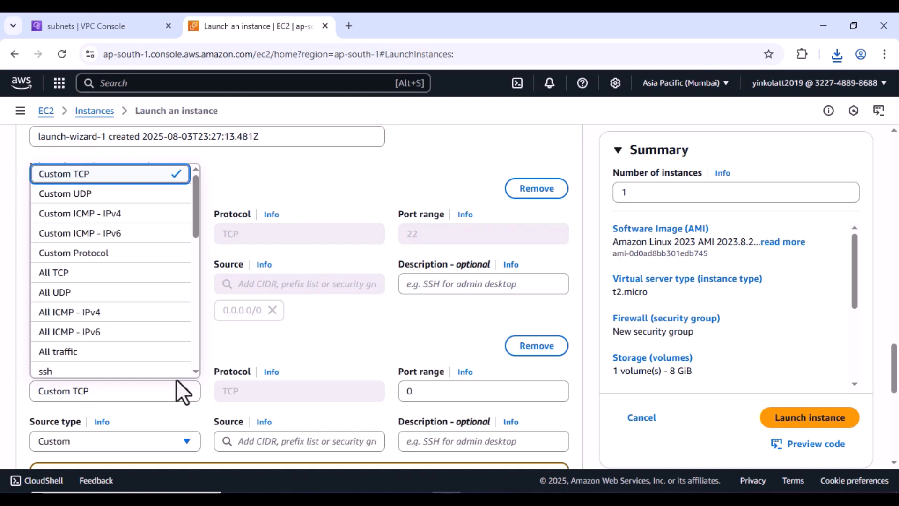
{"action": "left_click", "coordinate": [93, 217]}
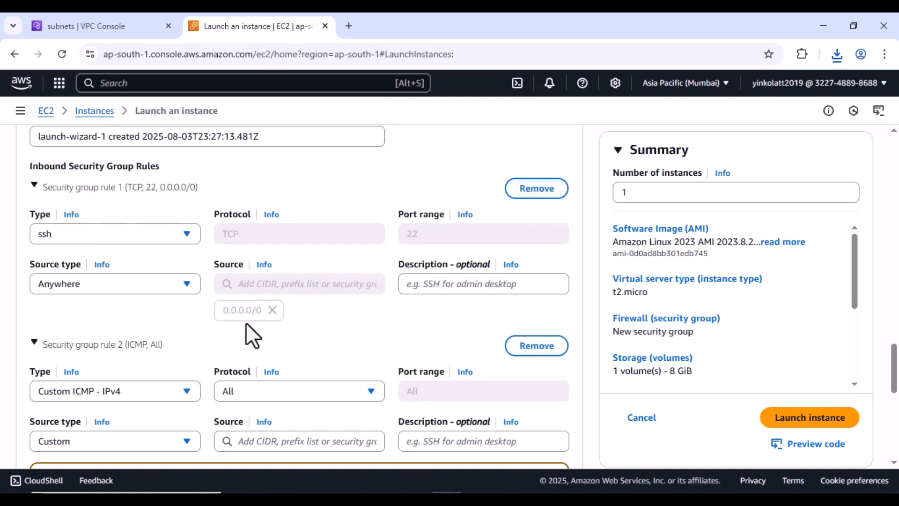
{"action": "scroll", "coordinate": [246, 323], "scroll_direction": "down", "scroll_amount": 1}
{"action": "left_click", "coordinate": [187, 378]}
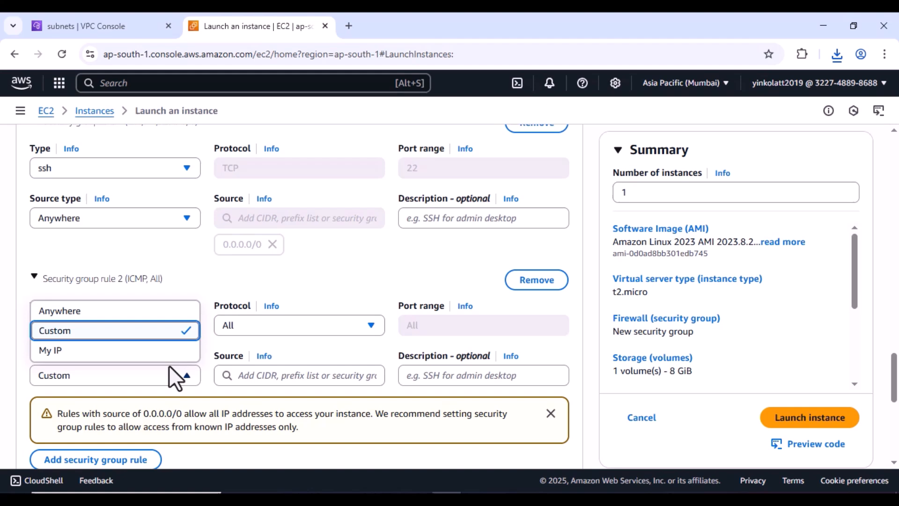
{"action": "left_click", "coordinate": [96, 315]}
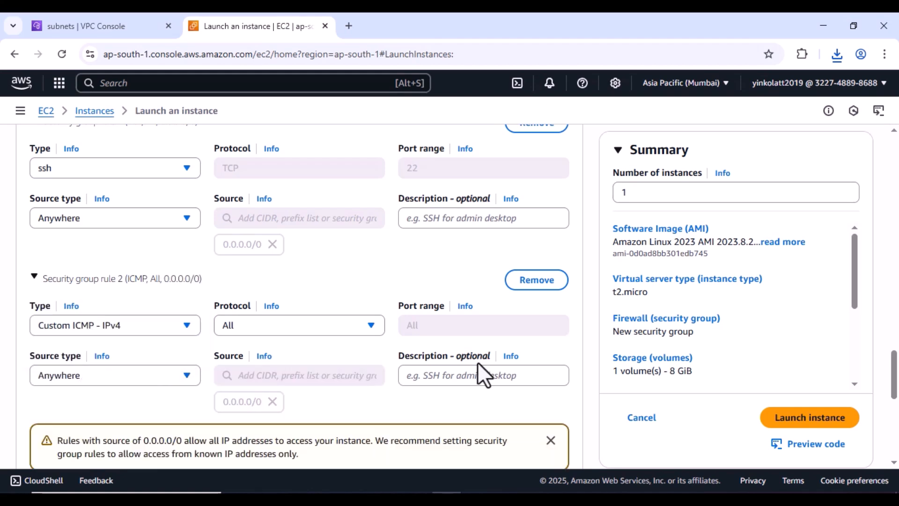
{"action": "scroll", "coordinate": [476, 362], "scroll_direction": "down", "scroll_amount": 3}
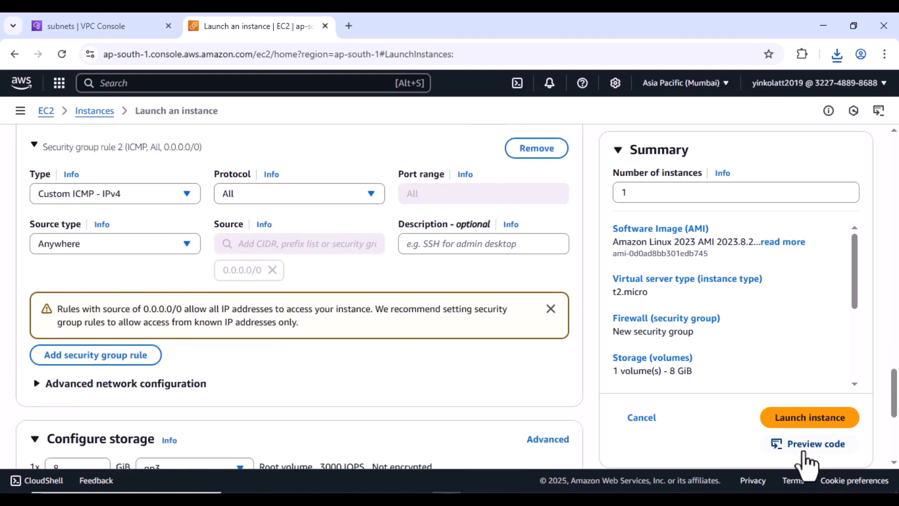
- Launch public-server and view its details: public IPv4 52.66.245.14, private IP 10.0.1.199
{"action": "left_click", "coordinate": [812, 421]}
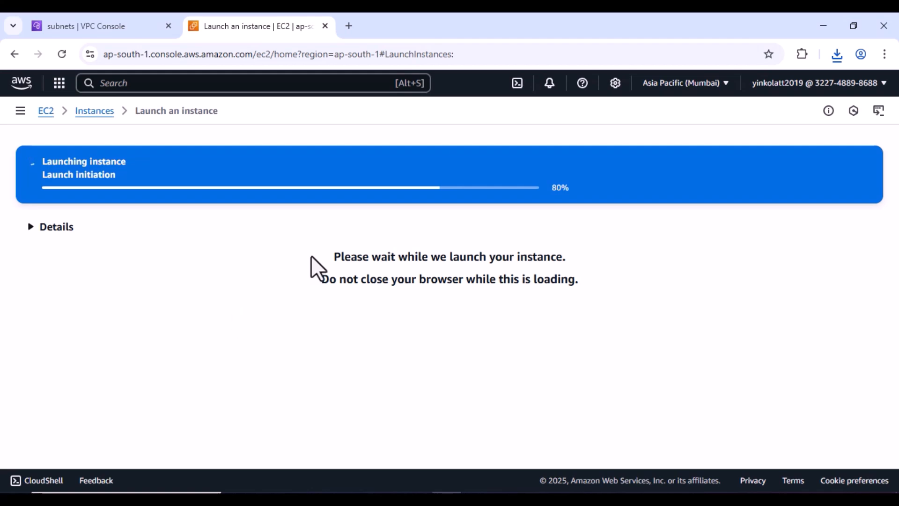
{"action": "left_click", "coordinate": [102, 117]}
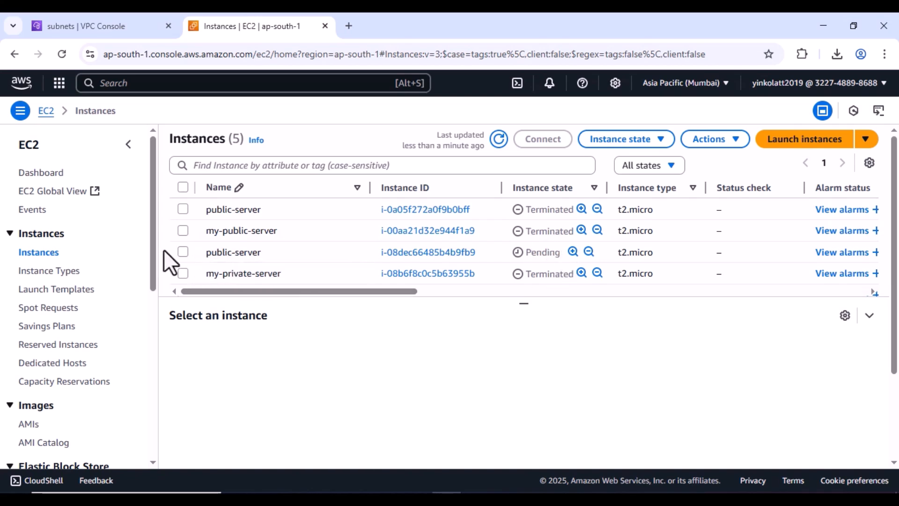
{"action": "left_click", "coordinate": [183, 252]}
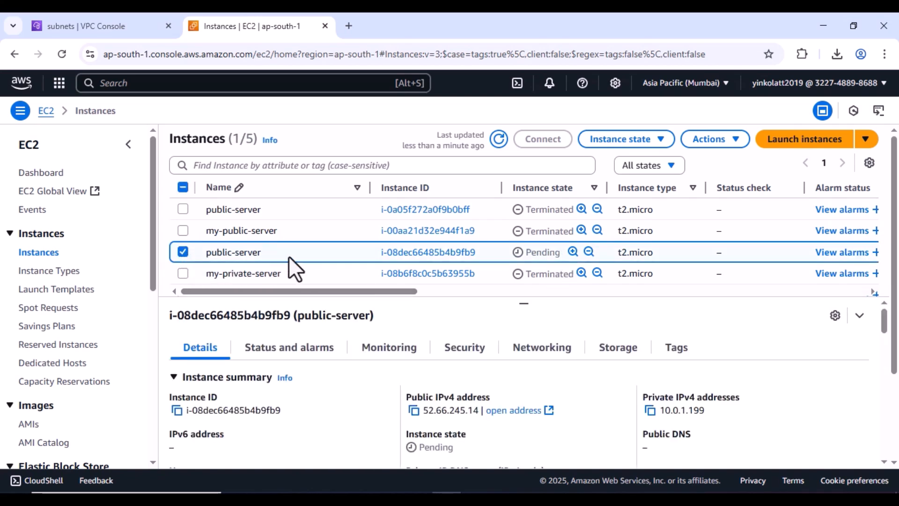
- Start a new instance launch named private-server
{"action": "left_click", "coordinate": [824, 143]}
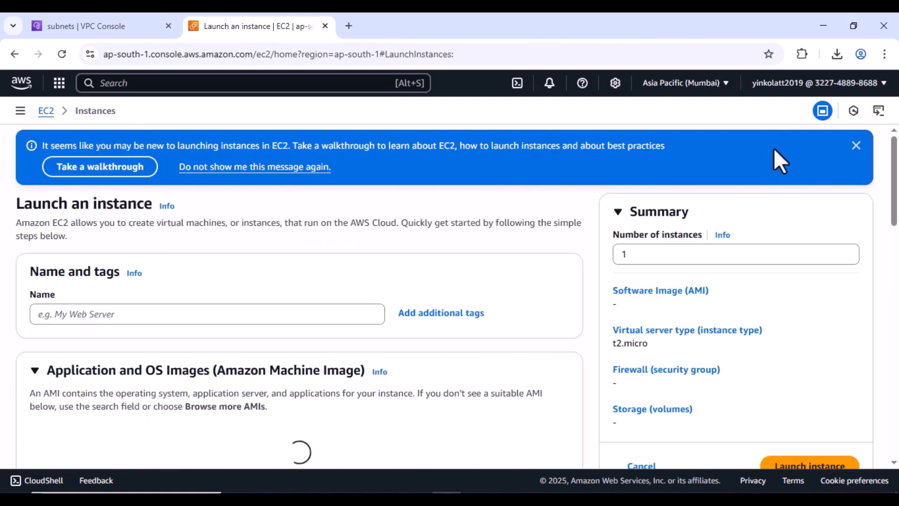
{"action": "left_click", "coordinate": [224, 314]}
{"action": "type", "text": "priv"}
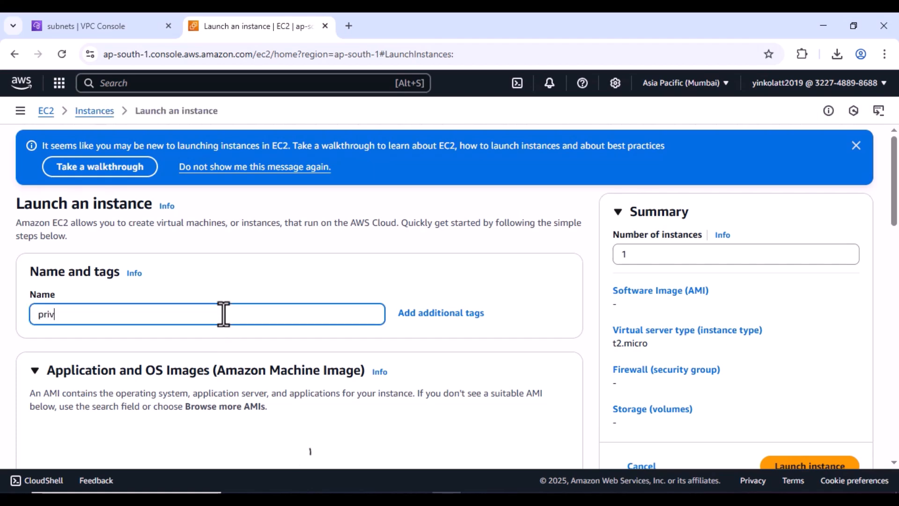
{"action": "type", "text": "ate-server"}
- Bring up the Create key pair dialog from the Key pair (login) section
{"action": "scroll", "coordinate": [341, 330], "scroll_direction": "down", "scroll_amount": 3}
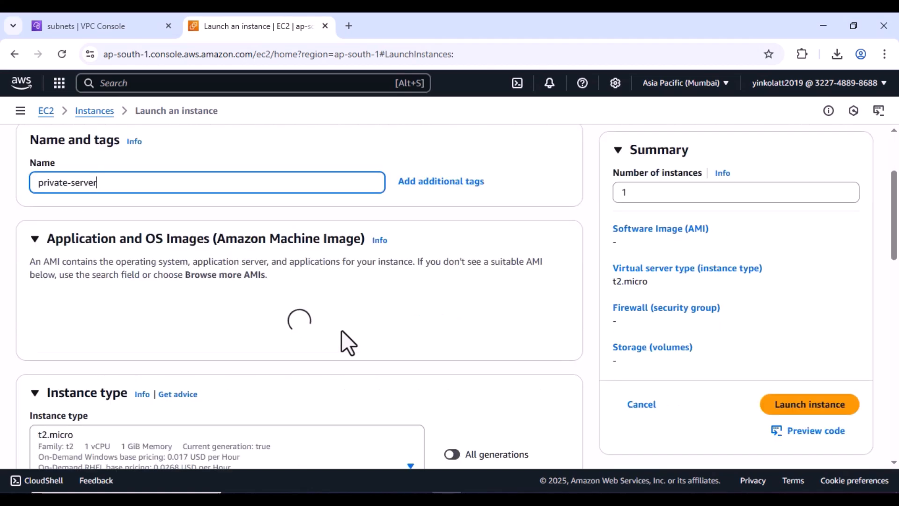
{"action": "scroll", "coordinate": [245, 290], "scroll_direction": "down", "scroll_amount": 3}
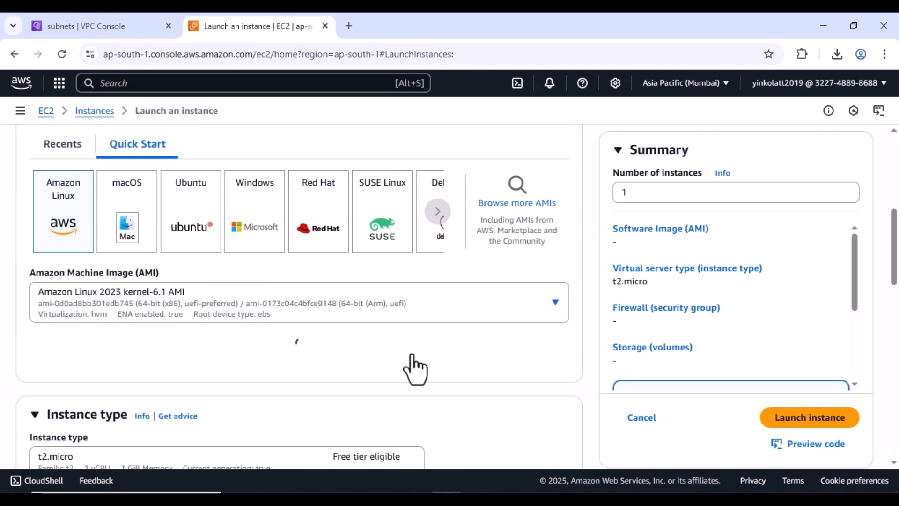
{"action": "scroll", "coordinate": [413, 367], "scroll_direction": "down", "scroll_amount": 6}
{"action": "left_click", "coordinate": [480, 413]}
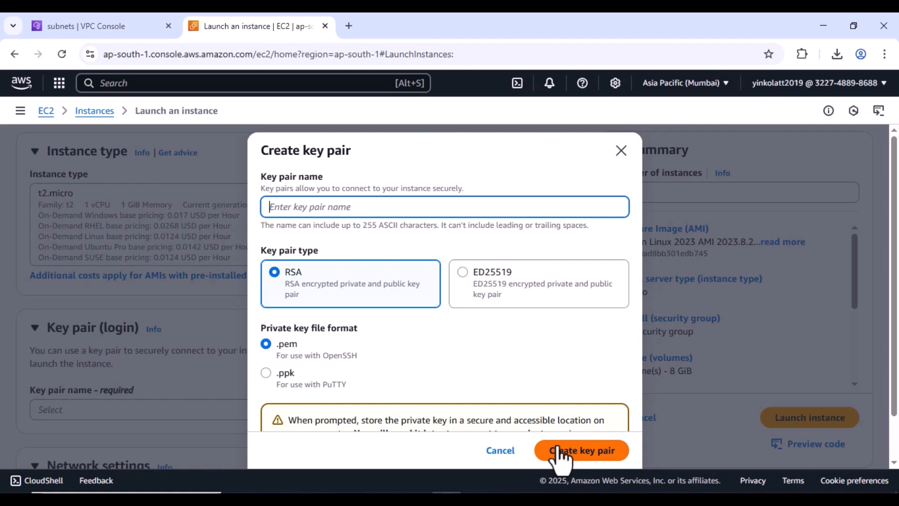
- Create an RSA .pem key pair named private-key and use it as the login key
{"action": "left_click", "coordinate": [387, 206]}
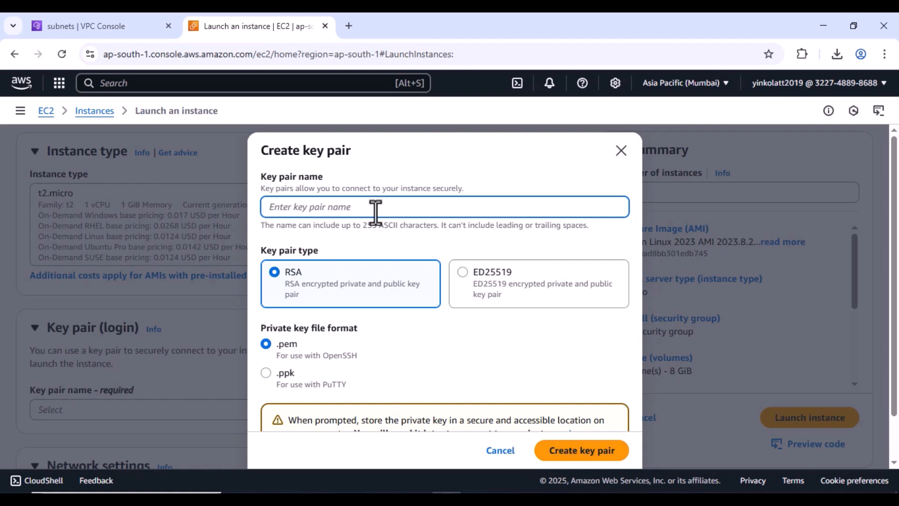
{"action": "type", "text": "pr"}
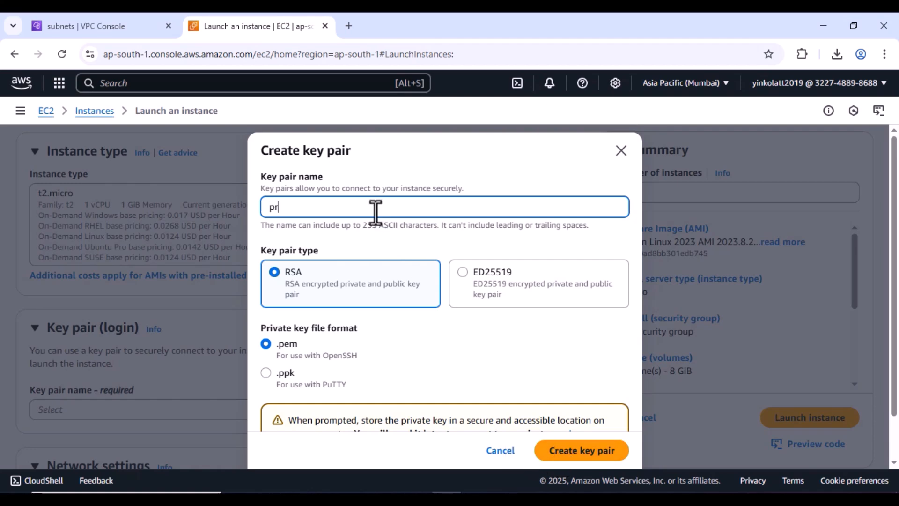
{"action": "type", "text": "ivate-key"}
{"action": "left_click", "coordinate": [588, 451]}
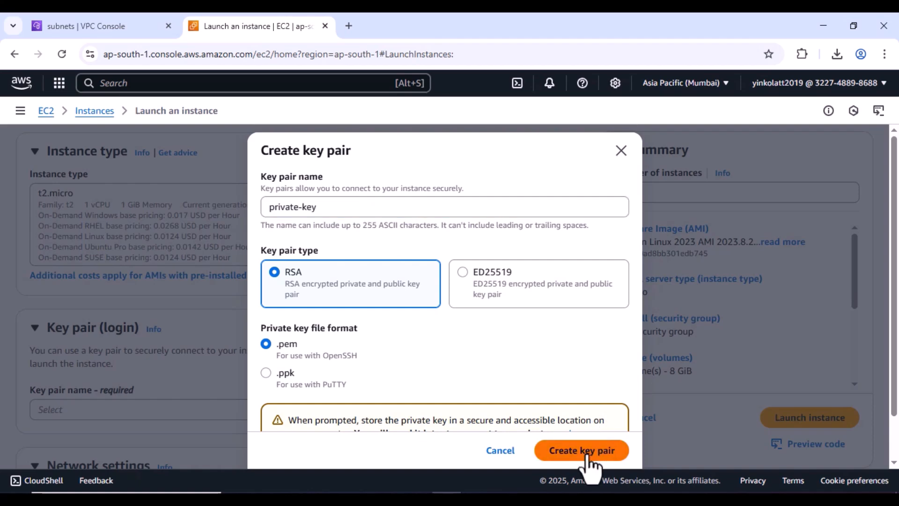
{"action": "scroll", "coordinate": [325, 319], "scroll_direction": "down", "scroll_amount": 5}
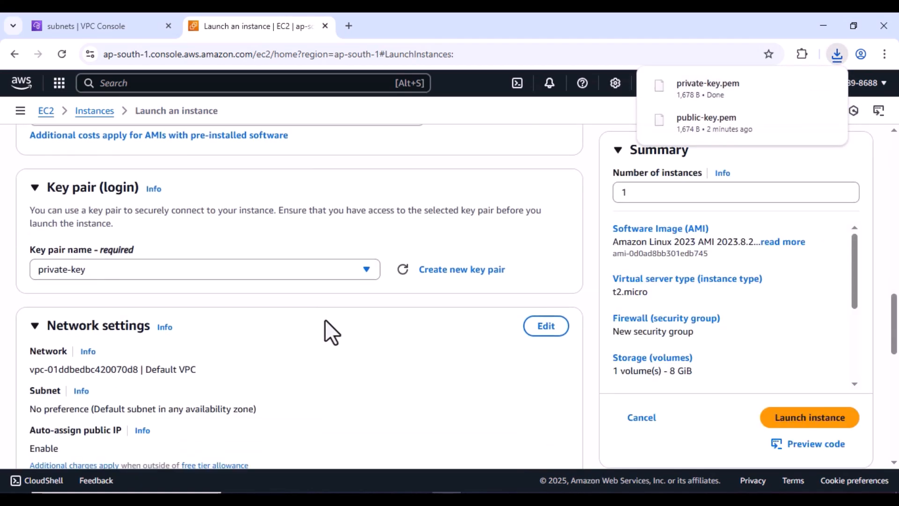
- Place private-server in my-vpc on private-subnet, with public IP auto-assignment disabled
{"action": "left_click", "coordinate": [548, 206]}
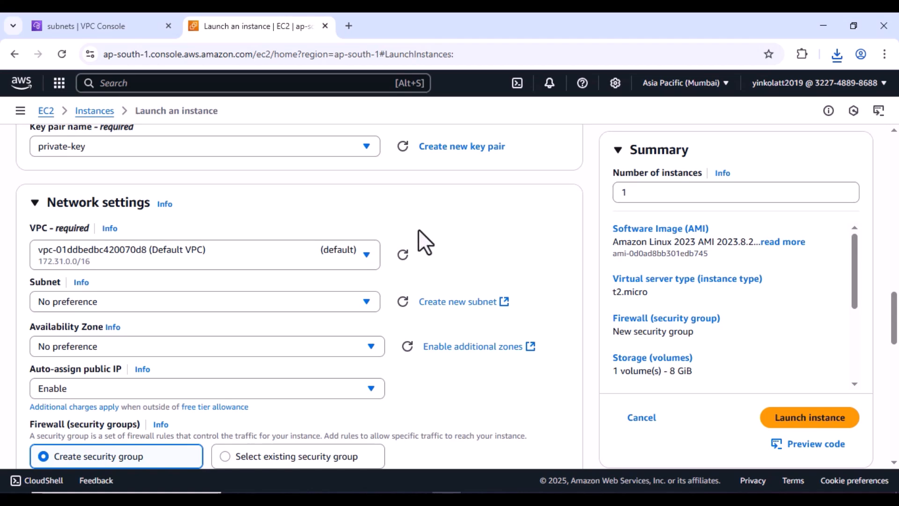
{"action": "left_click", "coordinate": [335, 253]}
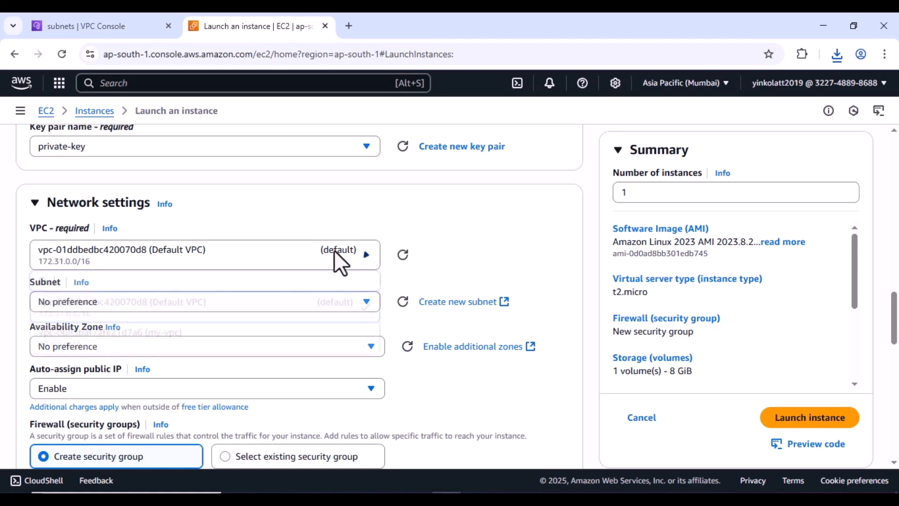
{"action": "left_click", "coordinate": [161, 338]}
{"action": "scroll", "coordinate": [163, 342], "scroll_direction": "down", "scroll_amount": 1}
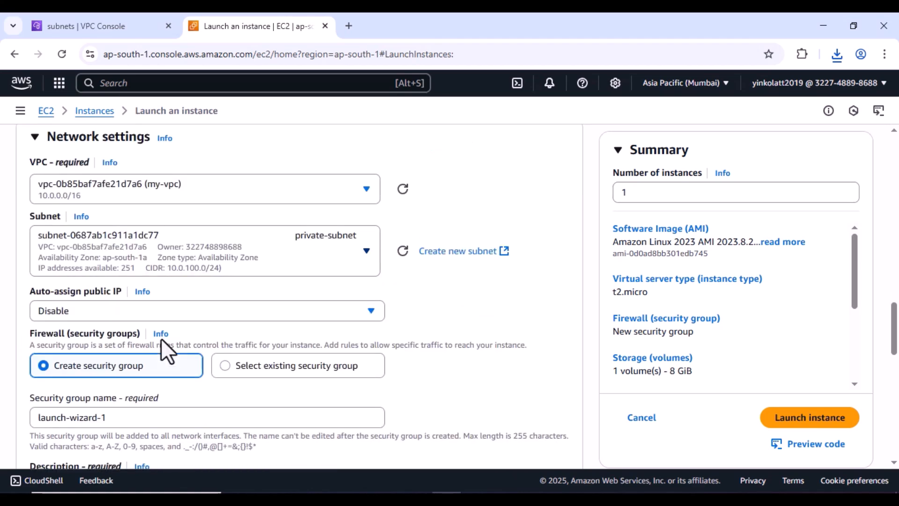
{"action": "left_click", "coordinate": [350, 253]}
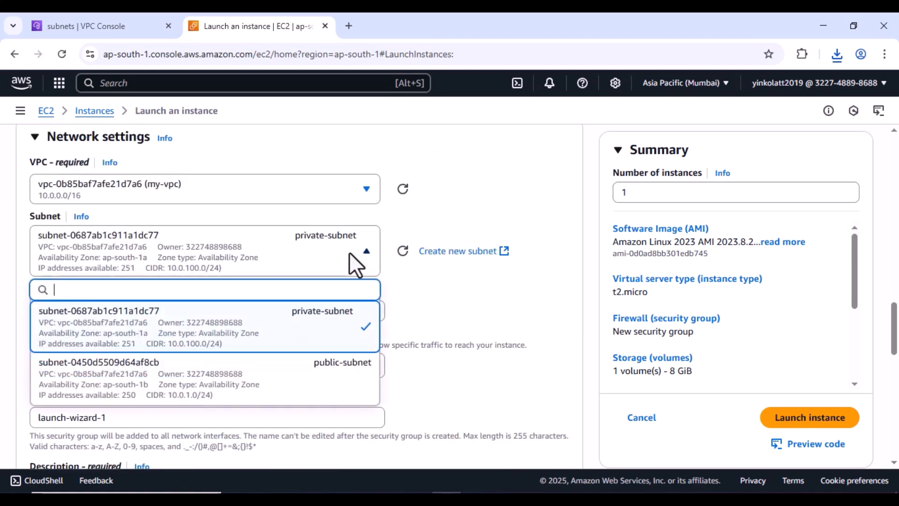
{"action": "left_click", "coordinate": [281, 338]}
{"action": "scroll", "coordinate": [376, 320], "scroll_direction": "down", "scroll_amount": 1}
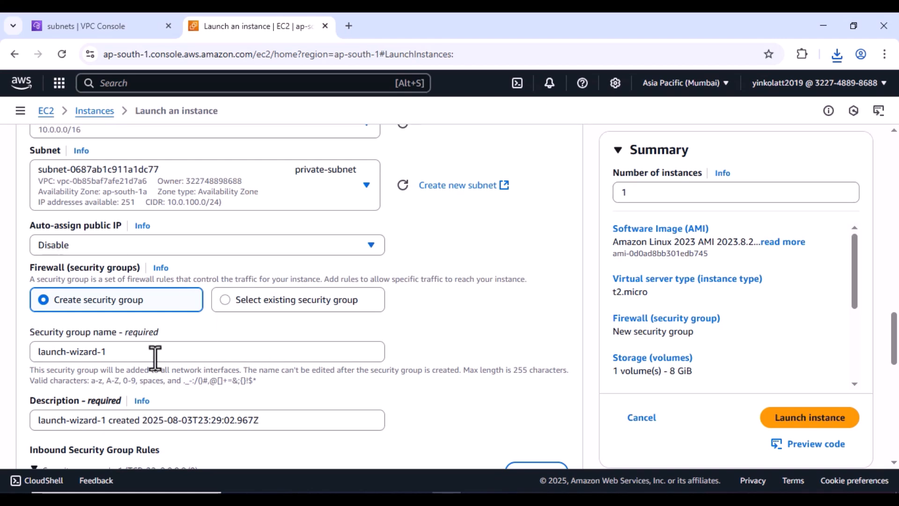
- Rename the security group to private-access
{"action": "left_click_drag", "start_coordinate": [149, 352], "coordinate": [3, 352]}
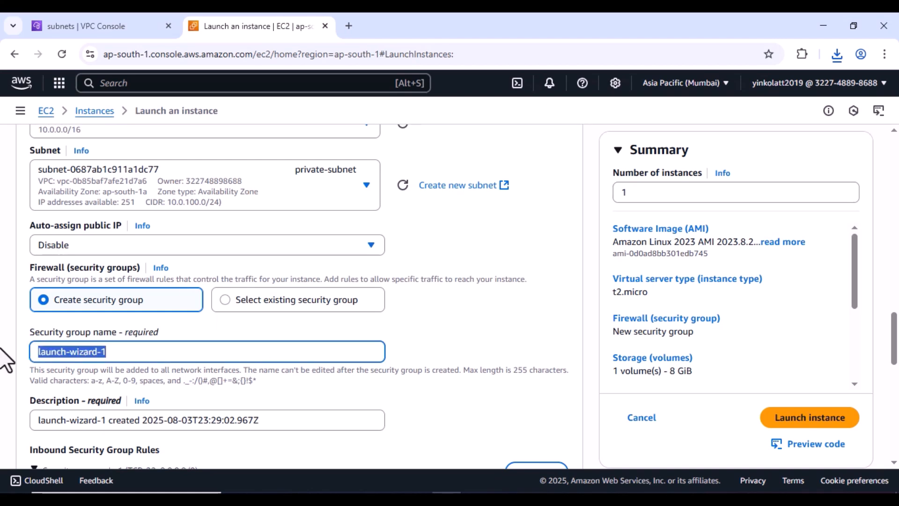
{"action": "type", "text": "pr"}
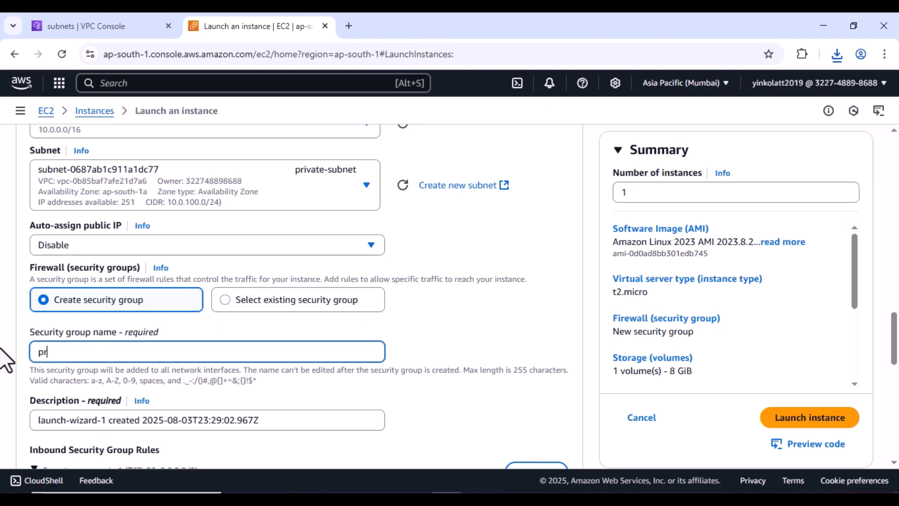
{"action": "type", "text": "ivate-access"}
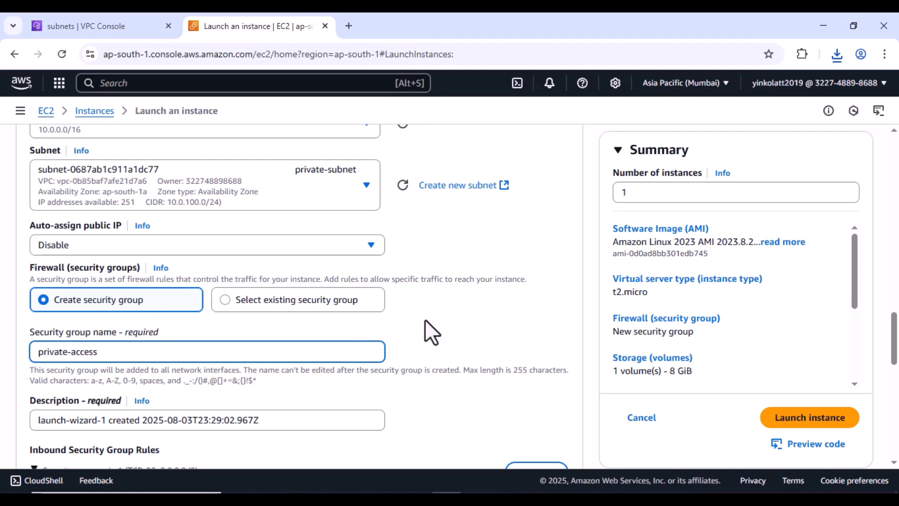
{"action": "scroll", "coordinate": [425, 320], "scroll_direction": "down", "scroll_amount": 2}
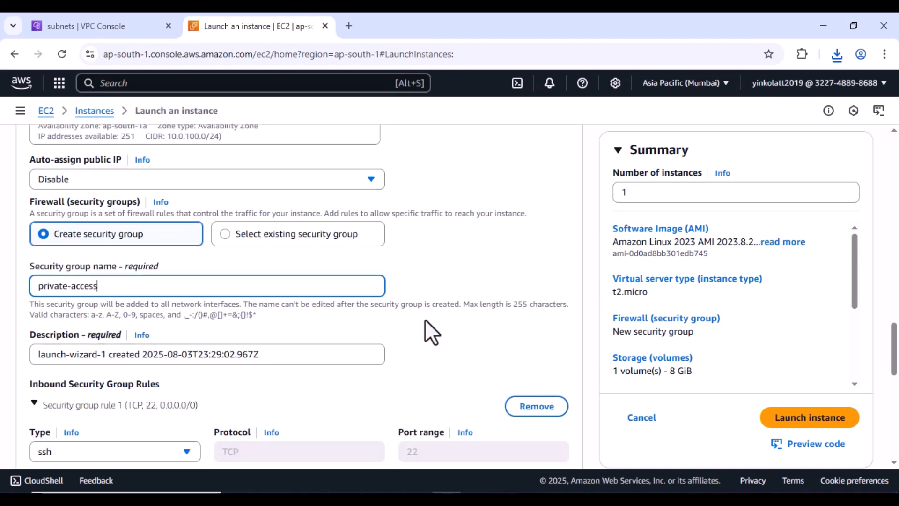
{"action": "scroll", "coordinate": [426, 320], "scroll_direction": "down", "scroll_amount": 3}
{"action": "scroll", "coordinate": [425, 319], "scroll_direction": "down", "scroll_amount": 1}
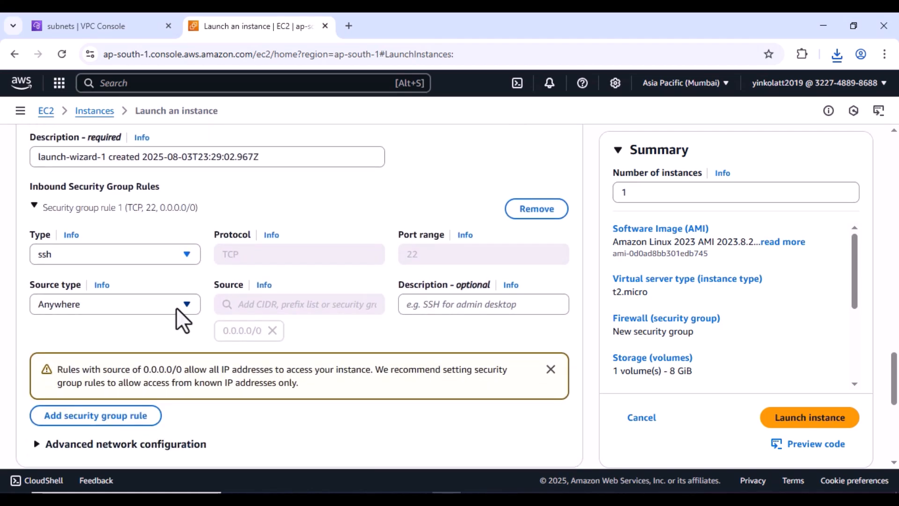
- Add a Custom ICMP - IPv4 rule from Anywhere and launch private-server
{"action": "left_click", "coordinate": [122, 421]}
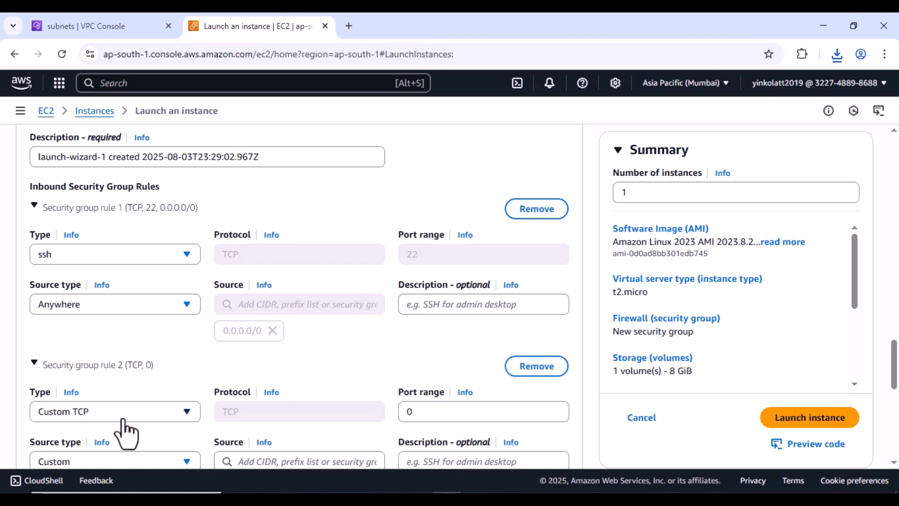
{"action": "left_click", "coordinate": [184, 412]}
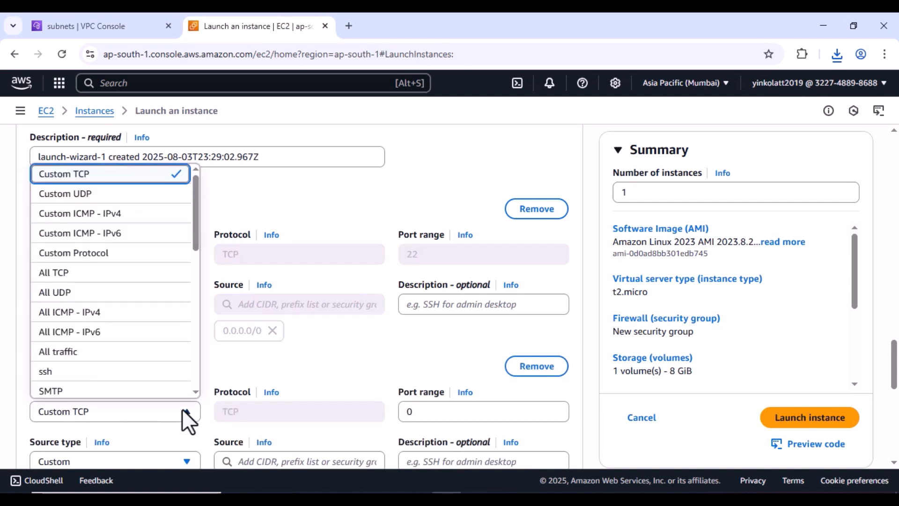
{"action": "left_click", "coordinate": [78, 215]}
{"action": "scroll", "coordinate": [211, 313], "scroll_direction": "down", "scroll_amount": 2}
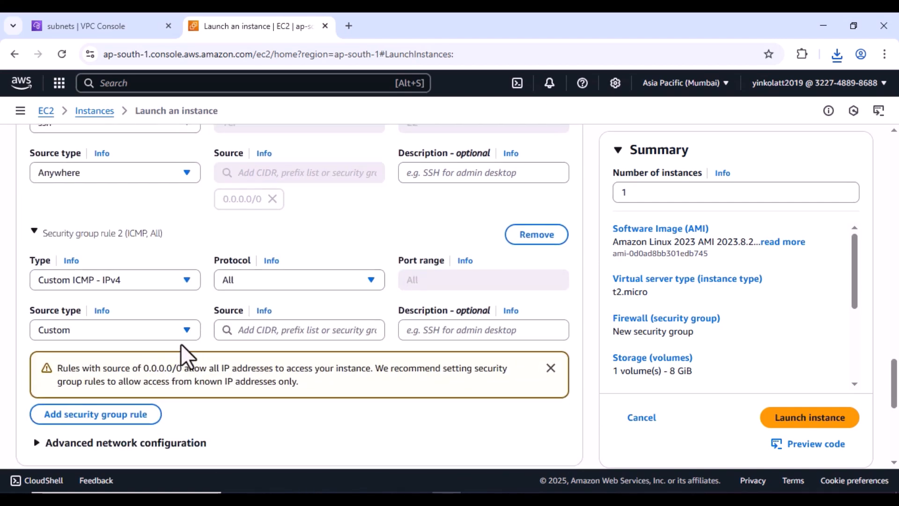
{"action": "left_click", "coordinate": [187, 332]}
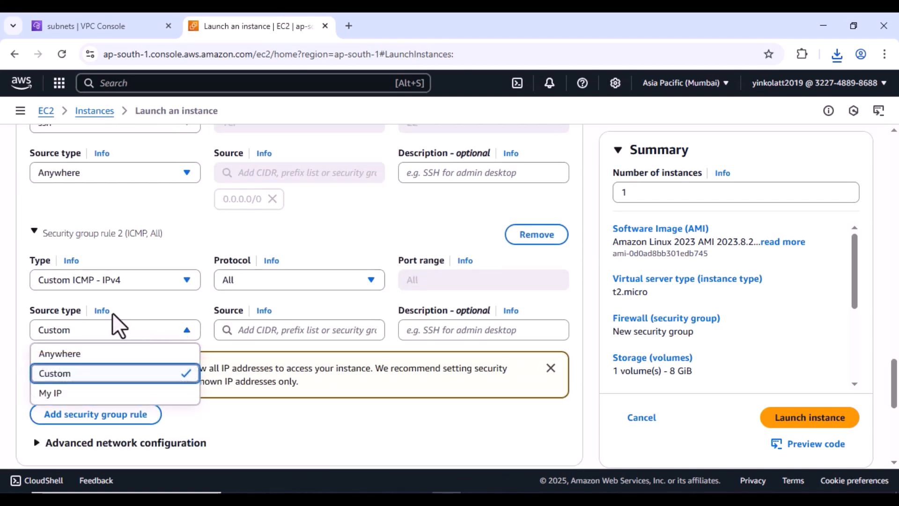
{"action": "left_click", "coordinate": [55, 357]}
{"action": "scroll", "coordinate": [311, 373], "scroll_direction": "down", "scroll_amount": 1}
{"action": "left_click", "coordinate": [813, 423]}
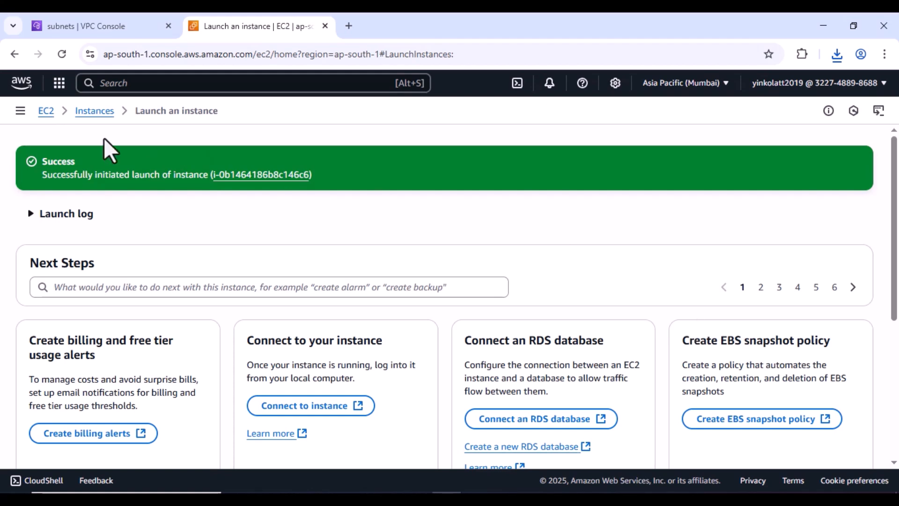
- Return to the refreshed Instances list and enlarge the table to show more rows
{"action": "left_click", "coordinate": [88, 117]}
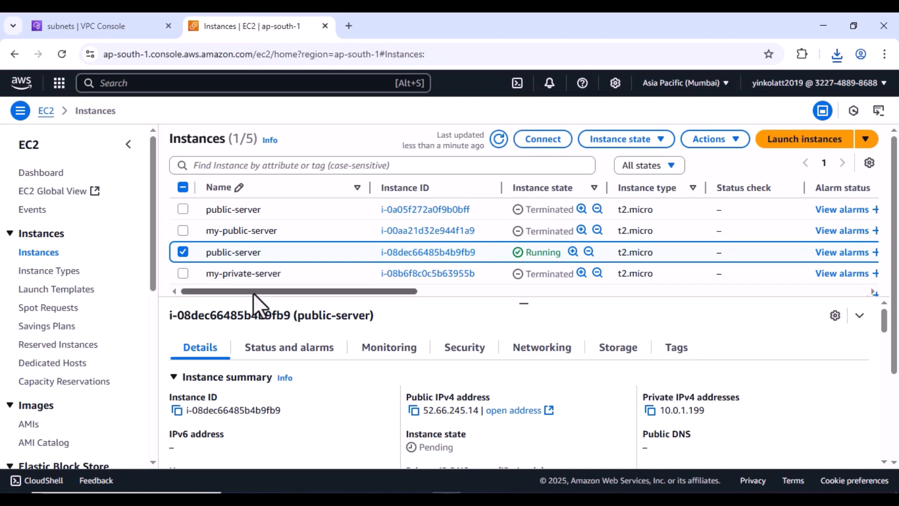
{"action": "left_click", "coordinate": [500, 139]}
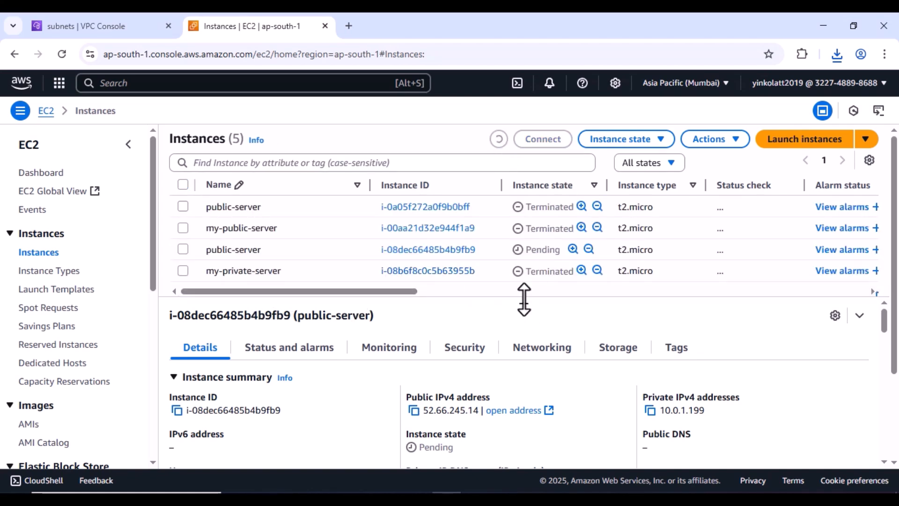
{"action": "left_click_drag", "start_coordinate": [524, 300], "coordinate": [524, 340]}
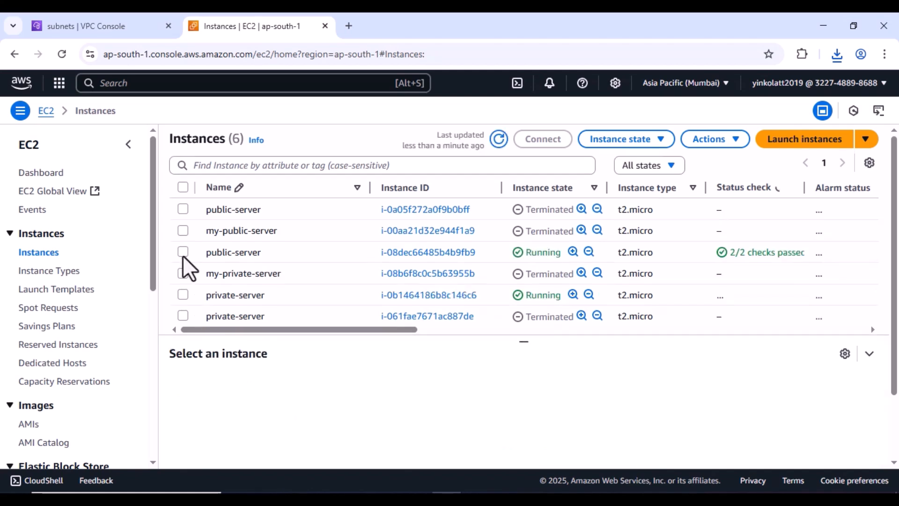
- Select only the running private-server and highlight its empty Public IPv4 address
{"action": "left_click", "coordinate": [182, 253]}
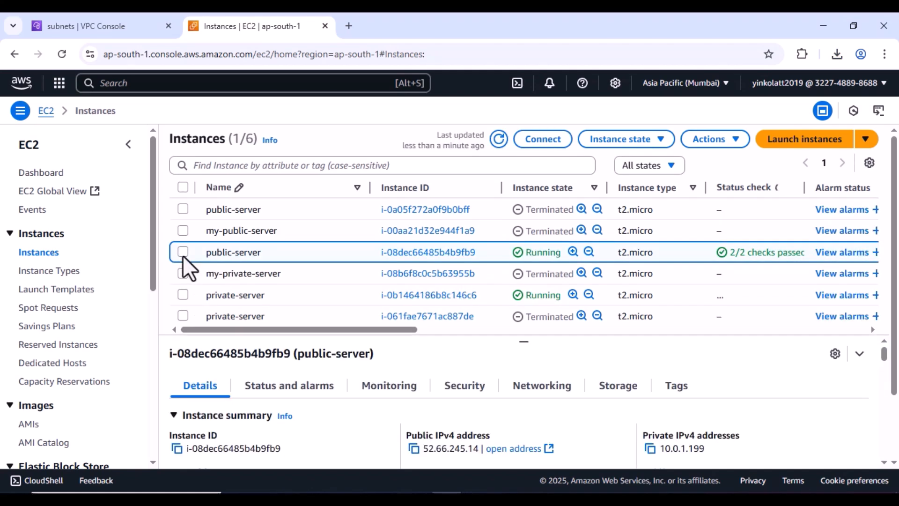
{"action": "left_click", "coordinate": [183, 316]}
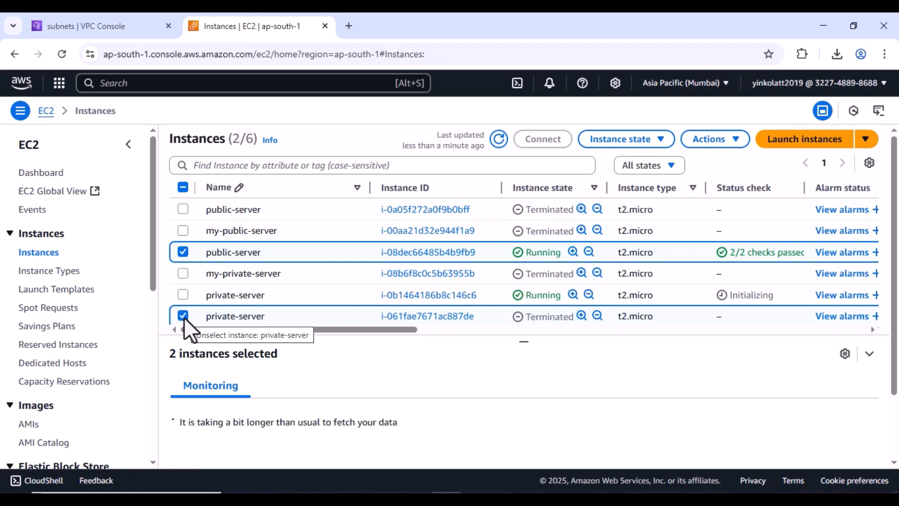
{"action": "left_click", "coordinate": [183, 316]}
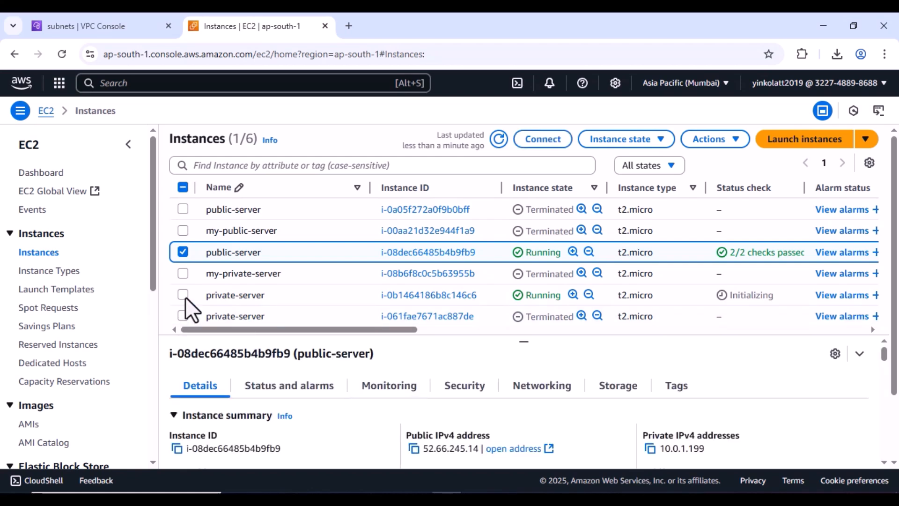
{"action": "left_click", "coordinate": [184, 295]}
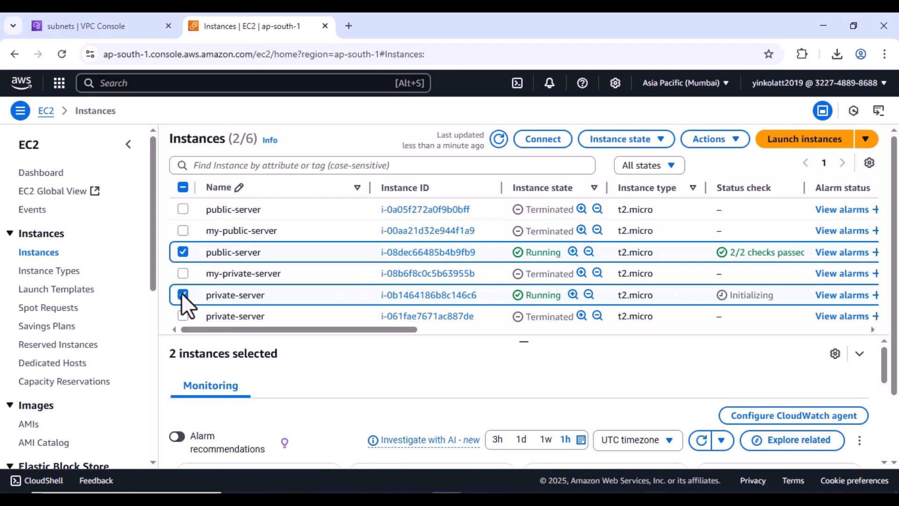
{"action": "left_click", "coordinate": [233, 253]}
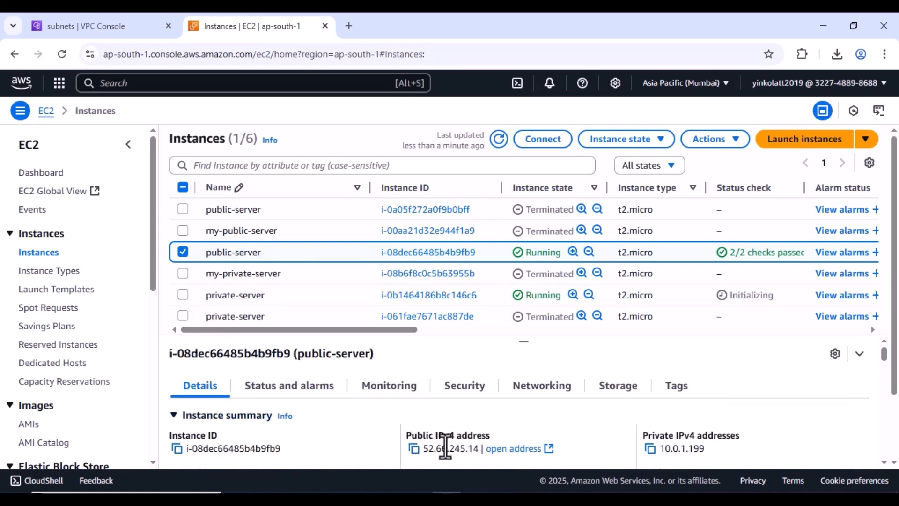
{"action": "left_click", "coordinate": [182, 252]}
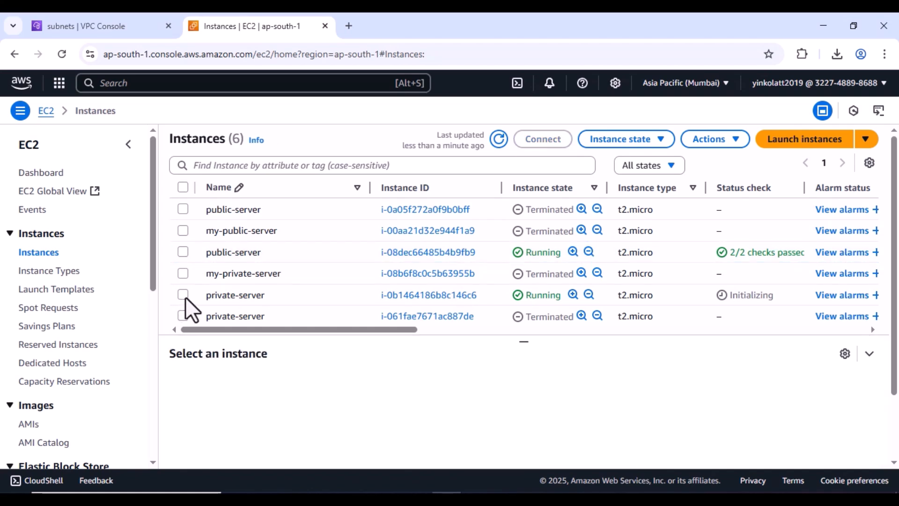
{"action": "left_click", "coordinate": [184, 295]}
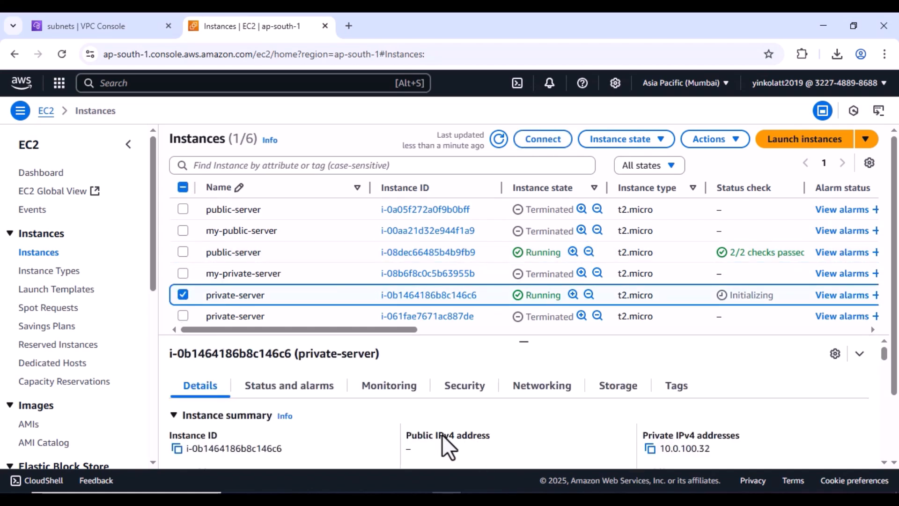
{"action": "triple_click", "coordinate": [461, 437]}
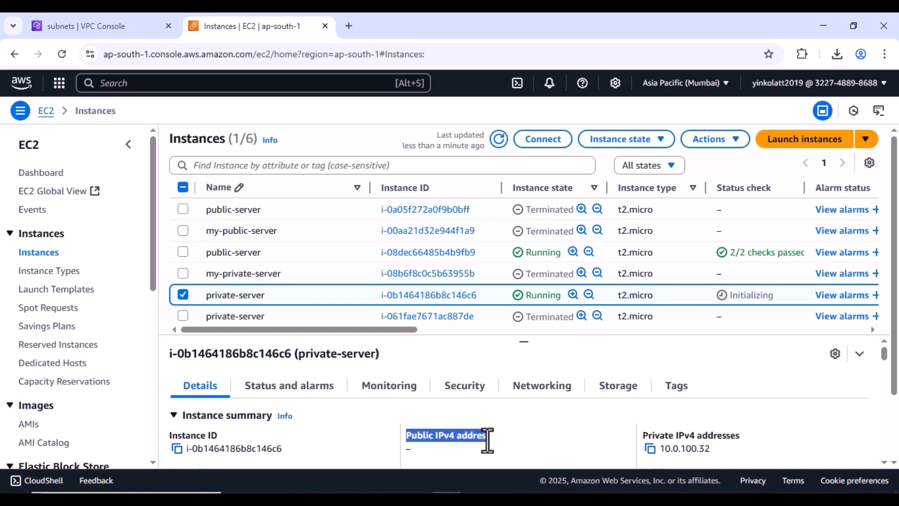
{"action": "left_click", "coordinate": [527, 432]}
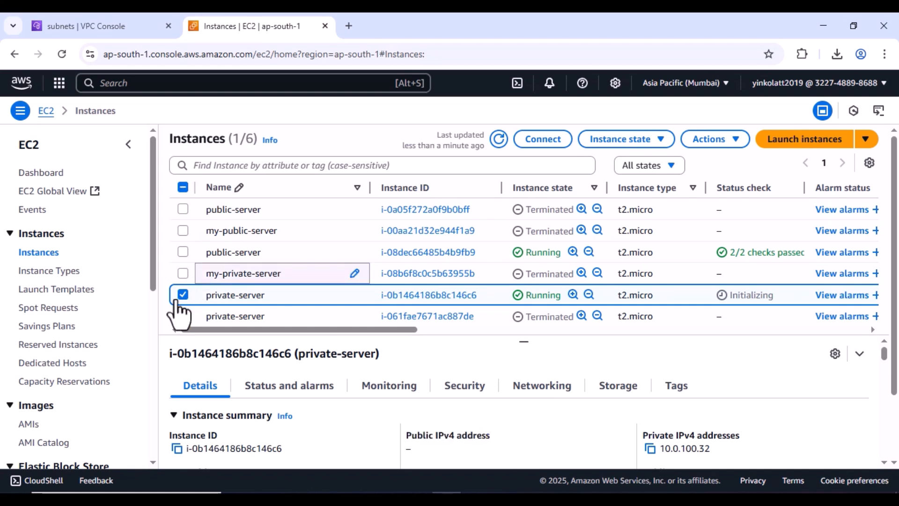
- Select the running public-server row to show its details with public IPv4 52.66.245.14
{"action": "left_click", "coordinate": [183, 231]}
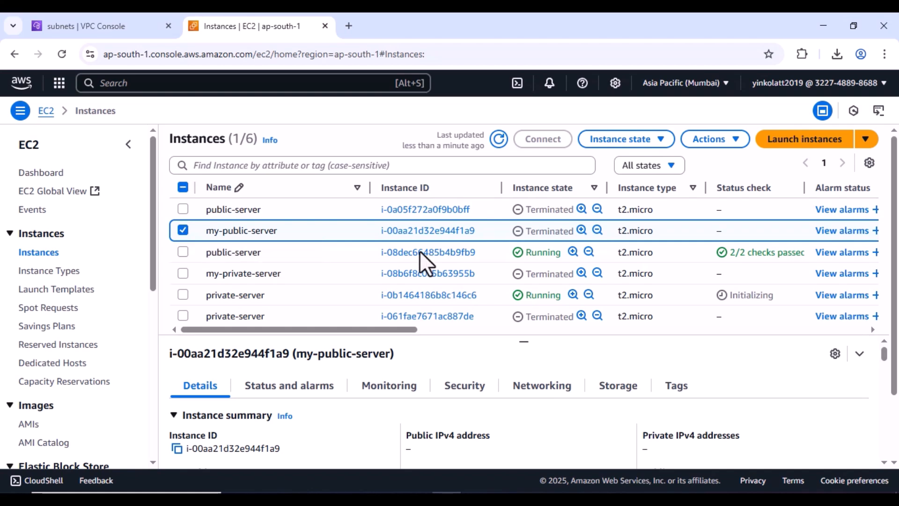
{"action": "left_click", "coordinate": [185, 230]}
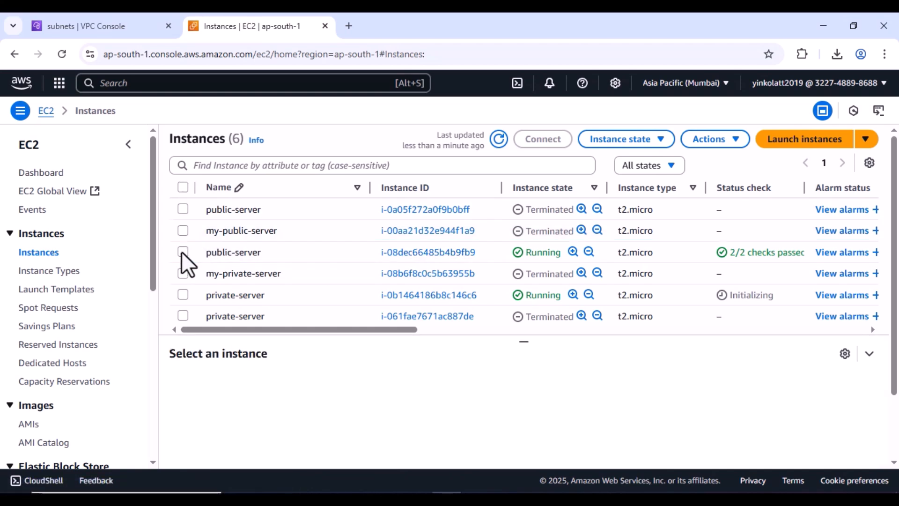
{"action": "left_click", "coordinate": [183, 252]}
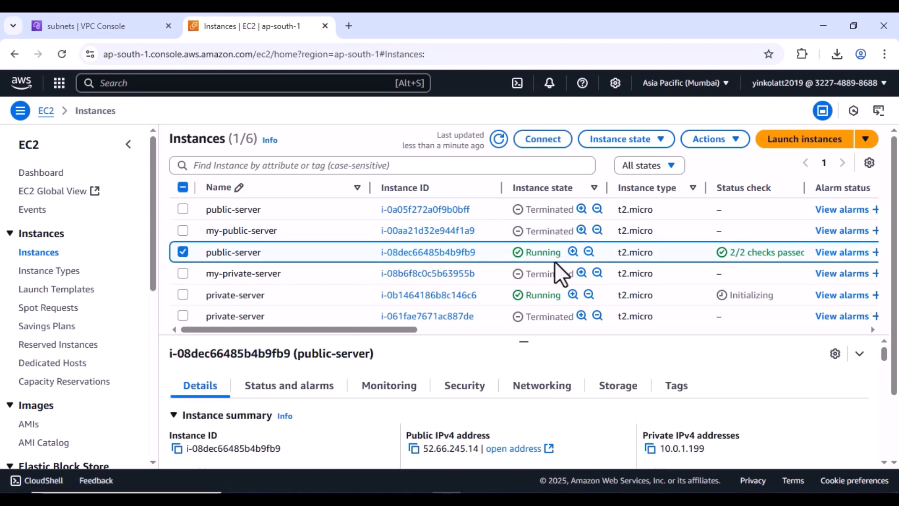
- Clear the Command Prompt with cls and list the Downloads folder with dir
{"action": "mouse_move", "coordinate": [576, 490]}
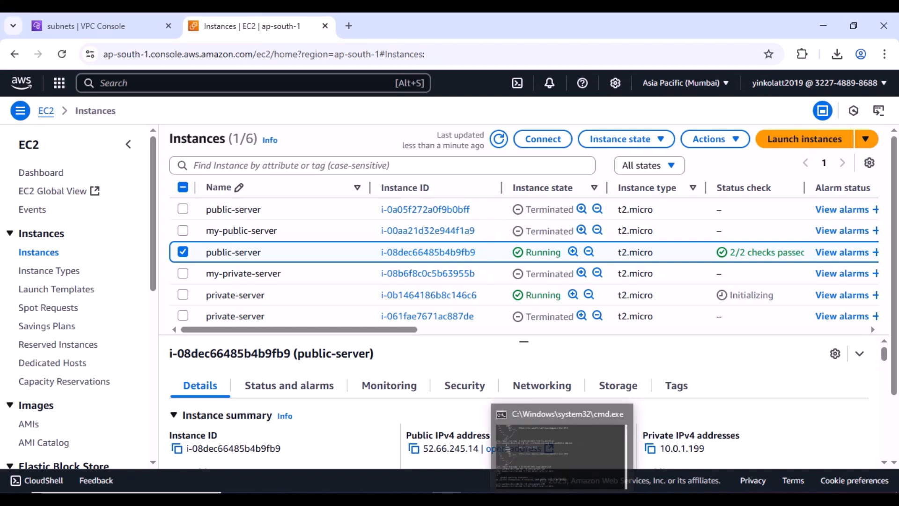
{"action": "left_click", "coordinate": [541, 435]}
{"action": "type", "text": "clea"}
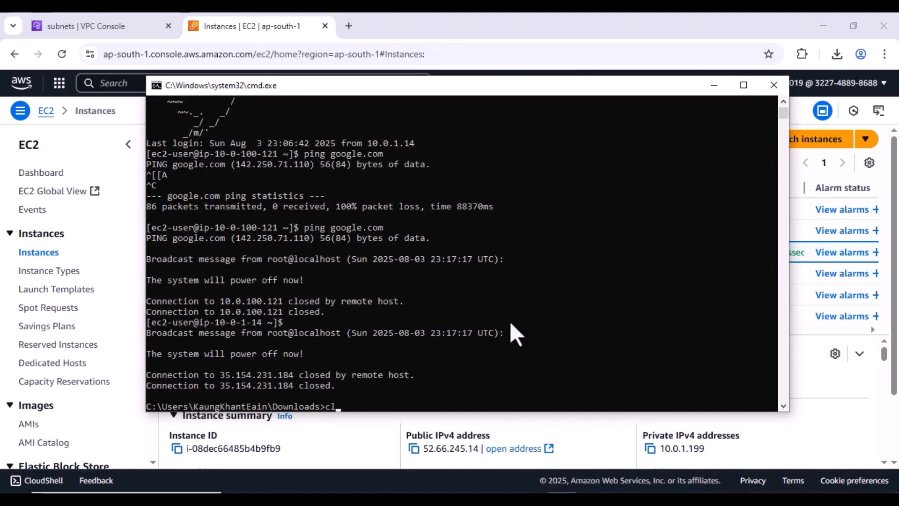
{"action": "key", "text": "BackSpace"}
{"action": "key", "text": "BackSpace"}
{"action": "type", "text": "s"}
{"action": "key", "text": "Return"}
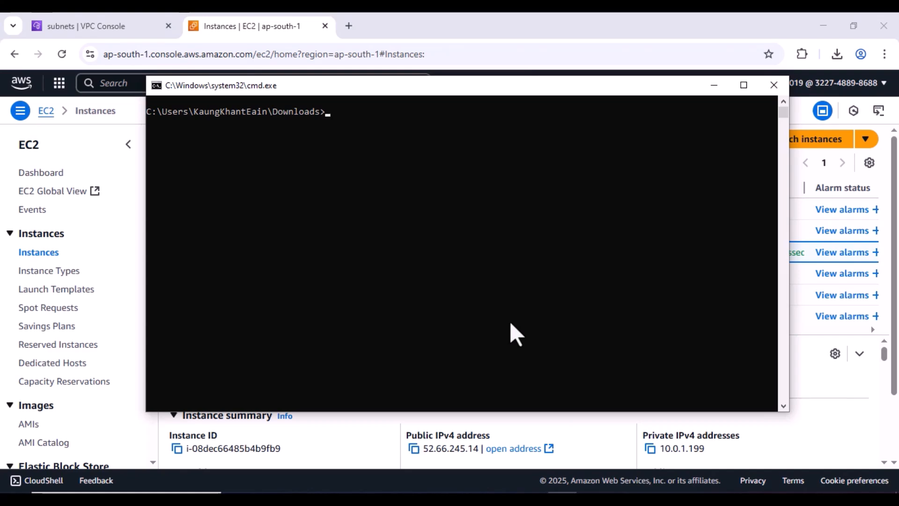
{"action": "type", "text": "dir"}
{"action": "key", "text": "Return"}
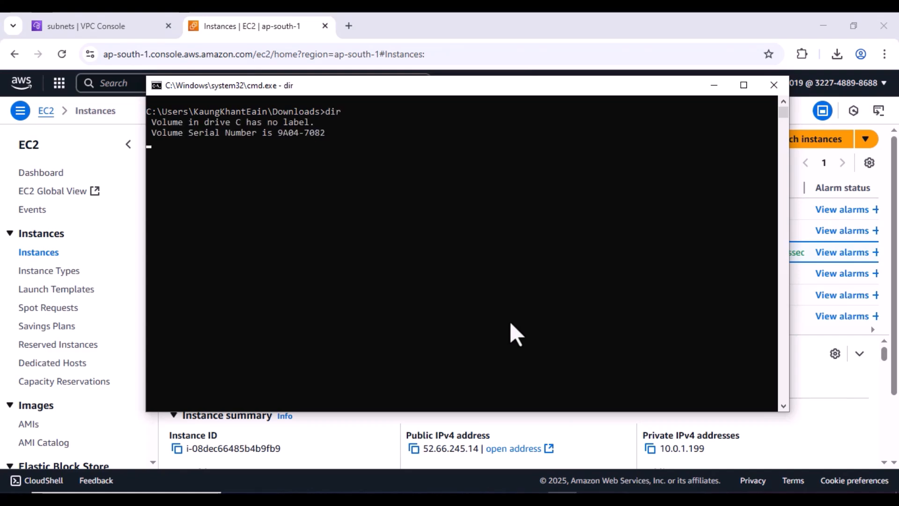
- Copy the public-key.pem file name from the directory listing
{"action": "scroll", "coordinate": [484, 294], "scroll_direction": "up", "scroll_amount": 8}
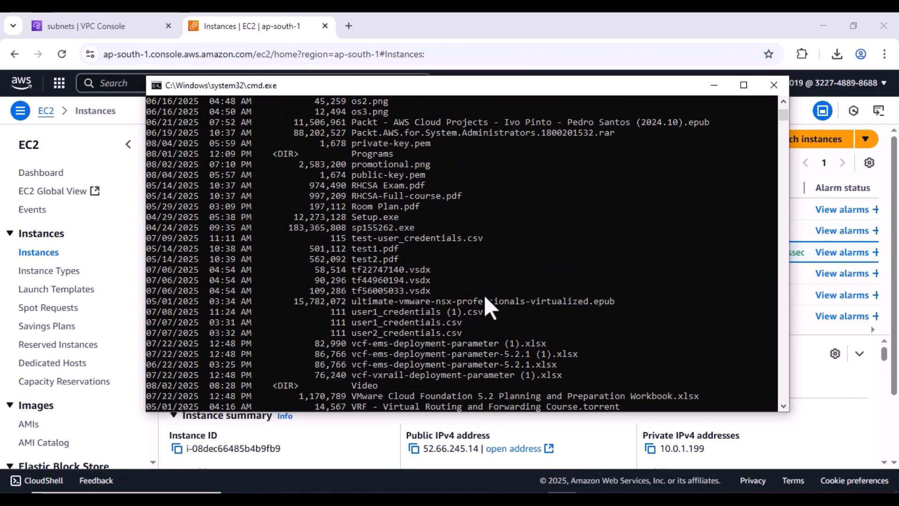
{"action": "scroll", "coordinate": [484, 294], "scroll_direction": "up", "scroll_amount": 3}
{"action": "scroll", "coordinate": [484, 294], "scroll_direction": "down", "scroll_amount": 8}
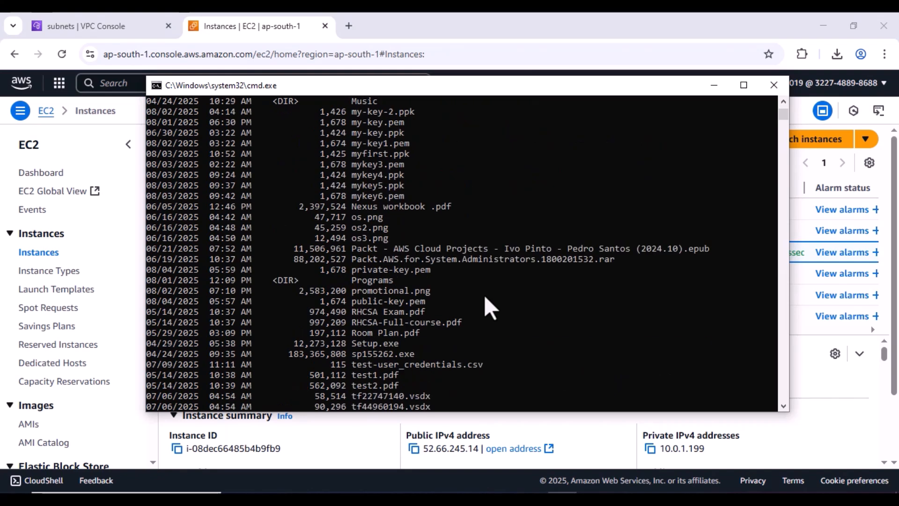
{"action": "scroll", "coordinate": [484, 294], "scroll_direction": "down", "scroll_amount": 1}
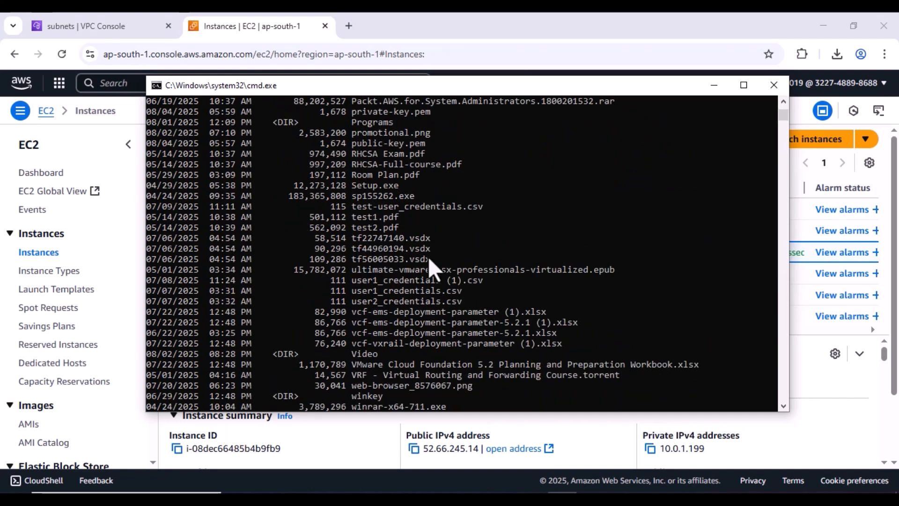
{"action": "double_click", "coordinate": [406, 147]}
{"action": "right_click", "coordinate": [407, 147]}
- Clear the screen and type ssh -i "public-key.pem" ec2-user@ in the terminal
{"action": "left_click", "coordinate": [714, 85]}
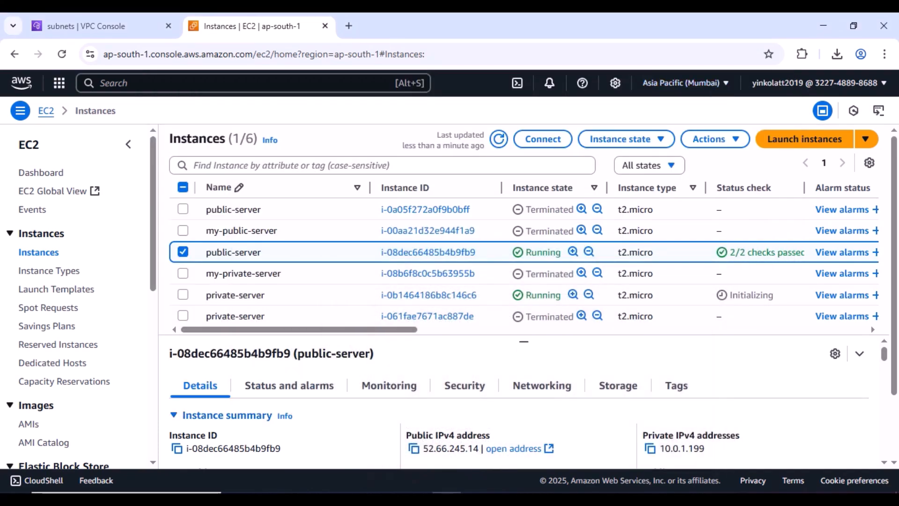
{"action": "left_click", "coordinate": [562, 499]}
{"action": "left_click", "coordinate": [585, 332]}
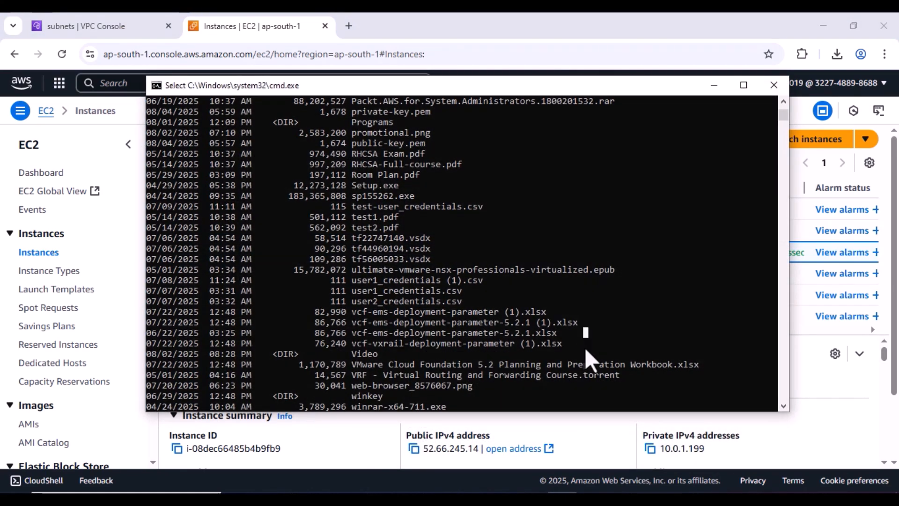
{"action": "scroll", "coordinate": [590, 363], "scroll_direction": "down", "scroll_amount": 4}
{"action": "type", "text": "c"}
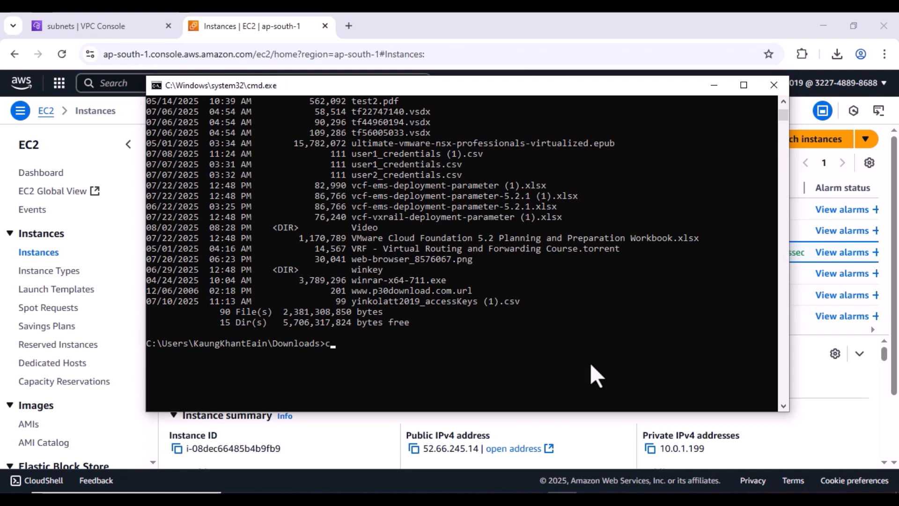
{"action": "type", "text": "ls"}
{"action": "key", "text": "Return"}
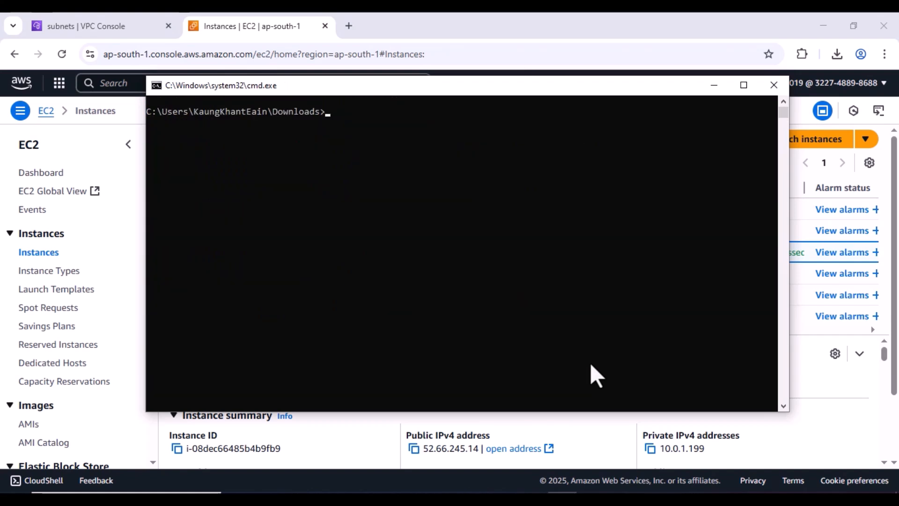
{"action": "type", "text": "ssh -i \"public-key.pem"}
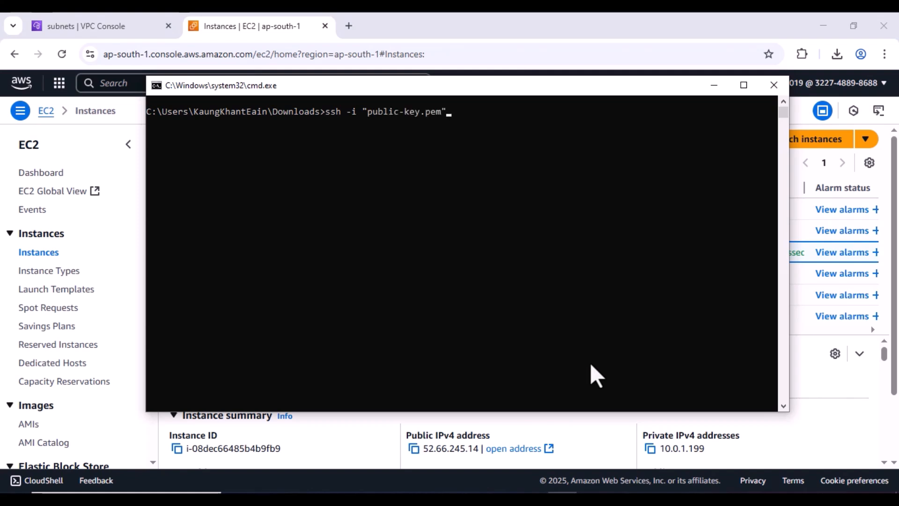
{"action": "type", "text": "\" ec2-user@"}
- Copy public-server's IPv4 address 52.66.245.14 from EC2 and bring the terminal back
{"action": "left_click_drag", "start_coordinate": [685, 87], "coordinate": [534, 451]}
{"action": "scroll", "coordinate": [542, 403], "scroll_direction": "down", "scroll_amount": 1}
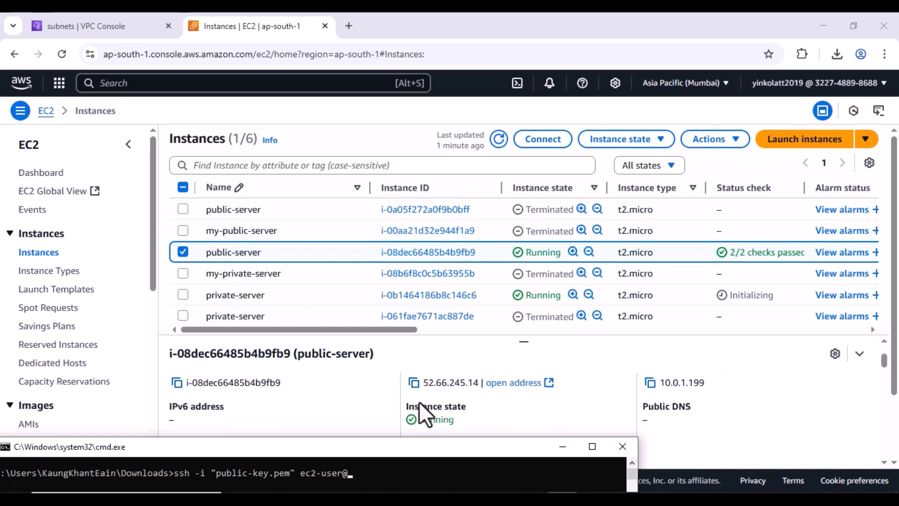
{"action": "scroll", "coordinate": [422, 412], "scroll_direction": "up", "scroll_amount": 1}
{"action": "scroll", "coordinate": [424, 412], "scroll_direction": "down", "scroll_amount": 1}
{"action": "left_click", "coordinate": [414, 382]}
{"action": "left_click", "coordinate": [563, 500]}
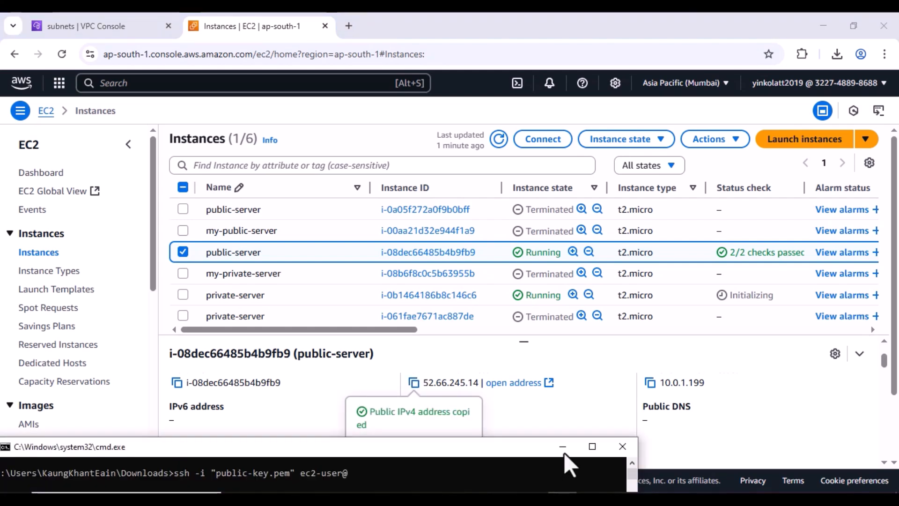
{"action": "left_click_drag", "start_coordinate": [523, 442], "coordinate": [572, 254]}
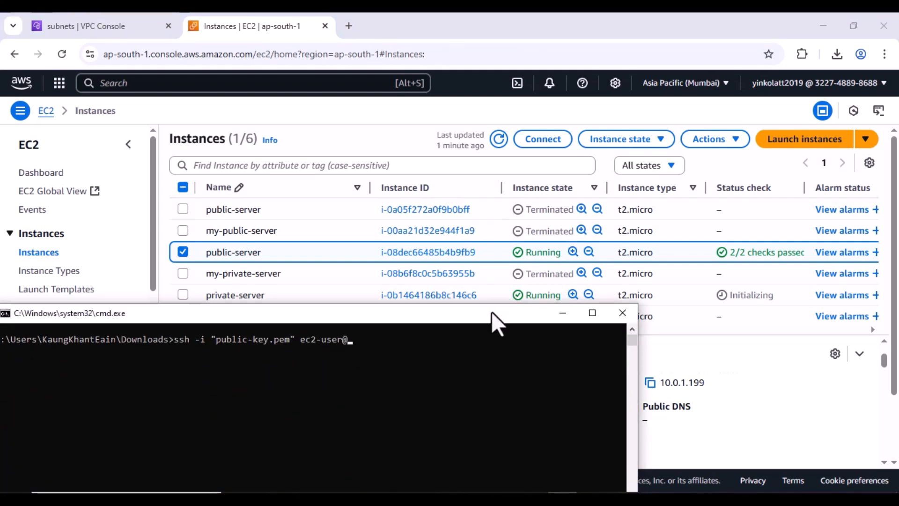
{"action": "left_click_drag", "start_coordinate": [490, 311], "coordinate": [625, 52]}
- Paste the public IP into the ssh command and run it; it times out on port 22
{"action": "right_click", "coordinate": [569, 97]}
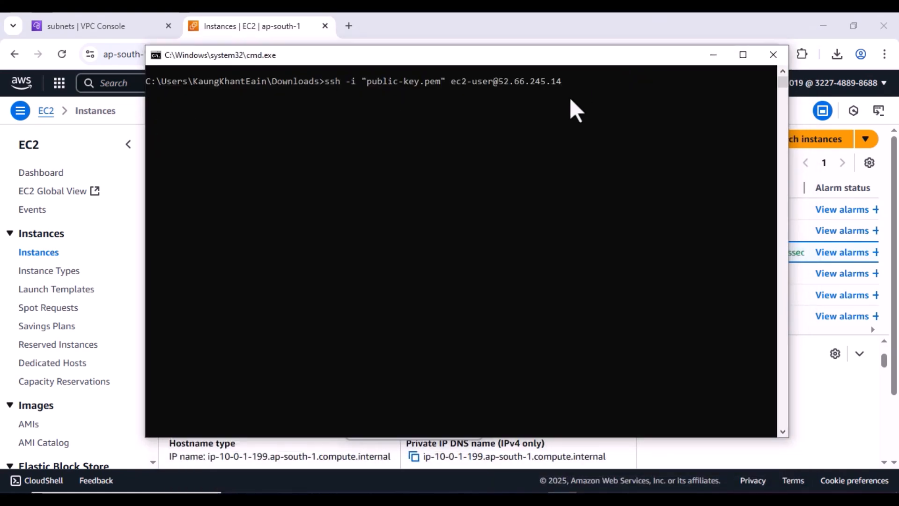
{"action": "key", "text": "Return"}
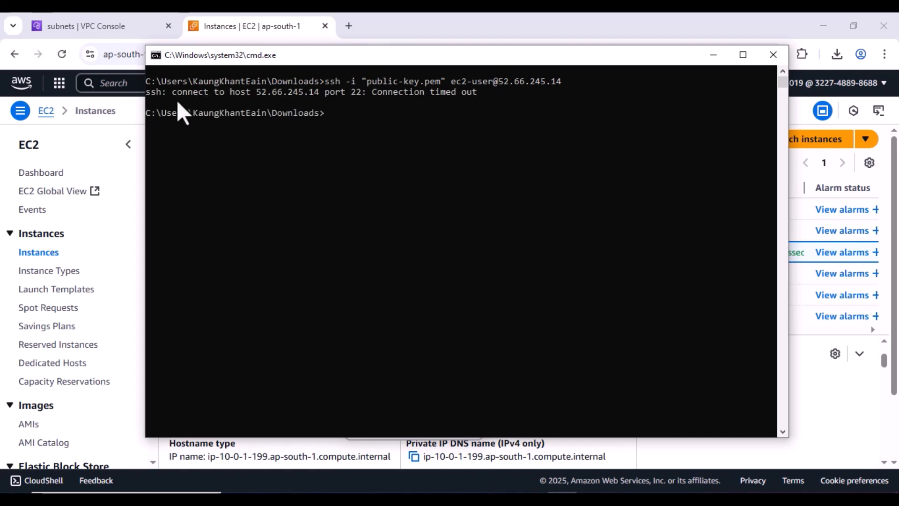
{"action": "left_click_drag", "start_coordinate": [178, 101], "coordinate": [153, 97]}
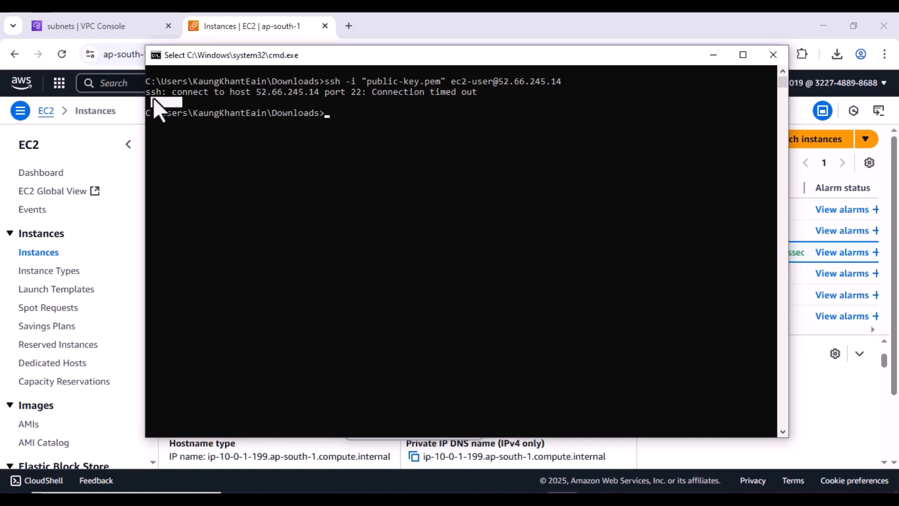
{"action": "left_click", "coordinate": [384, 121]}
- From the VPC Console's Internet gateways list, create a gateway with Name tag my-first-IGW
{"action": "left_click", "coordinate": [714, 56]}
{"action": "left_click", "coordinate": [89, 28]}
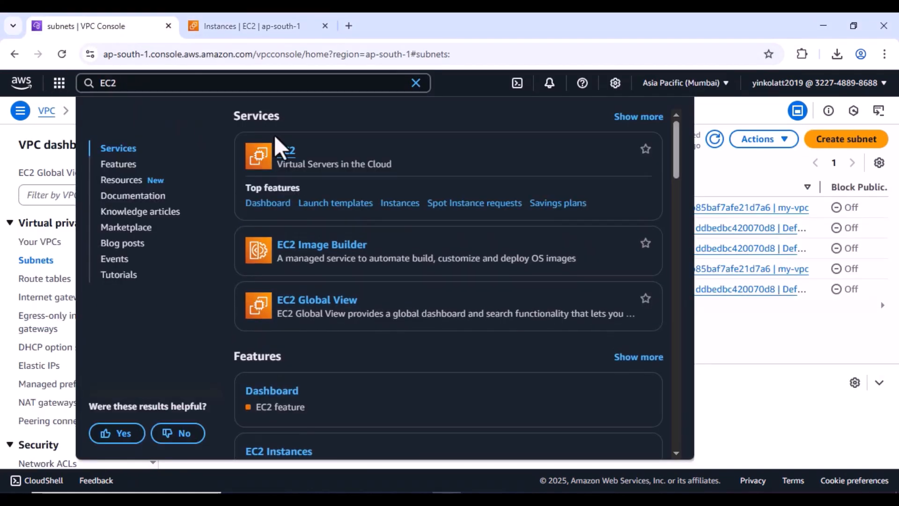
{"action": "left_click", "coordinate": [223, 336]}
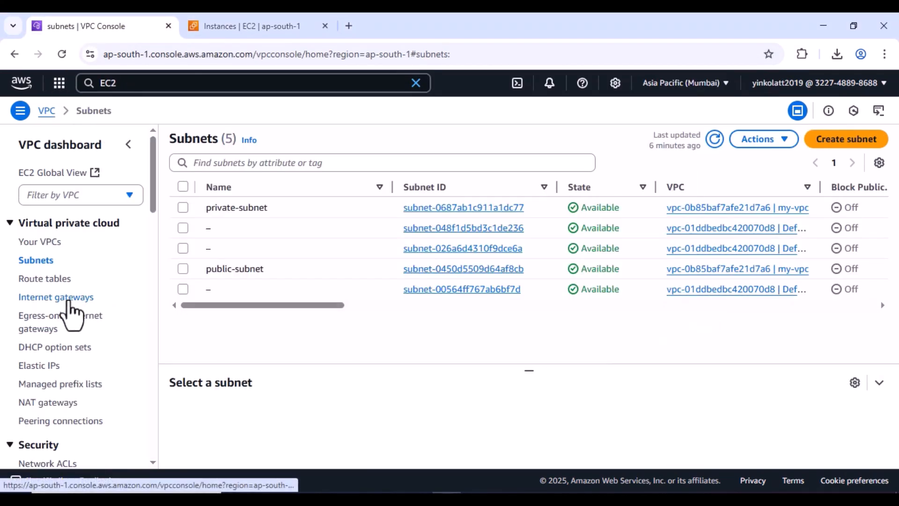
{"action": "left_click", "coordinate": [69, 299]}
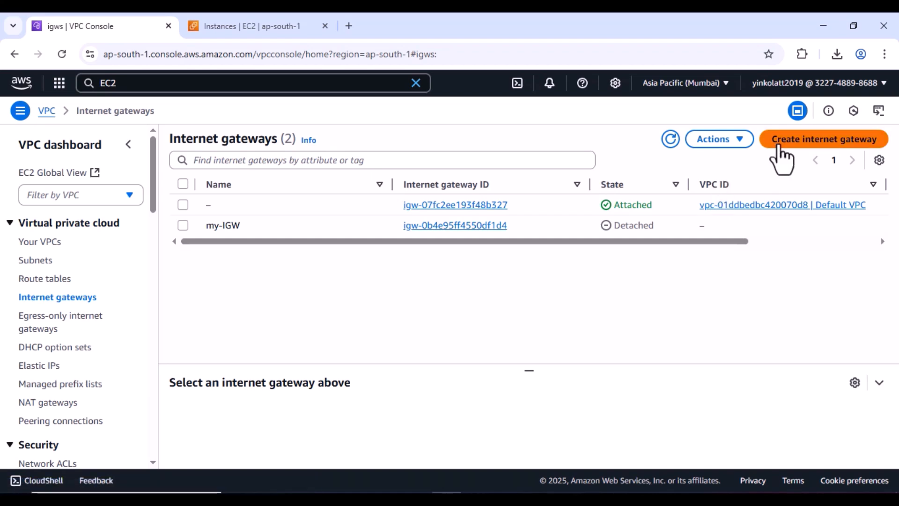
{"action": "left_click", "coordinate": [781, 141]}
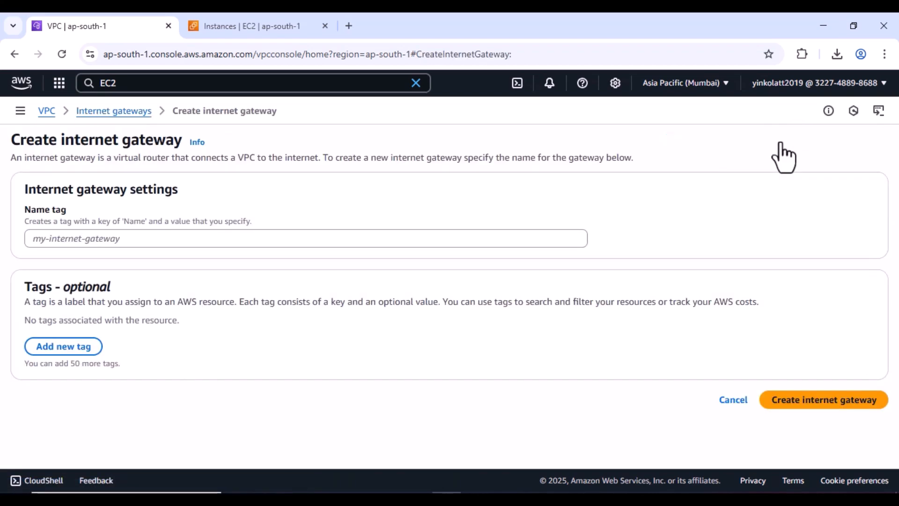
{"action": "left_click", "coordinate": [141, 243]}
{"action": "type", "text": "my"}
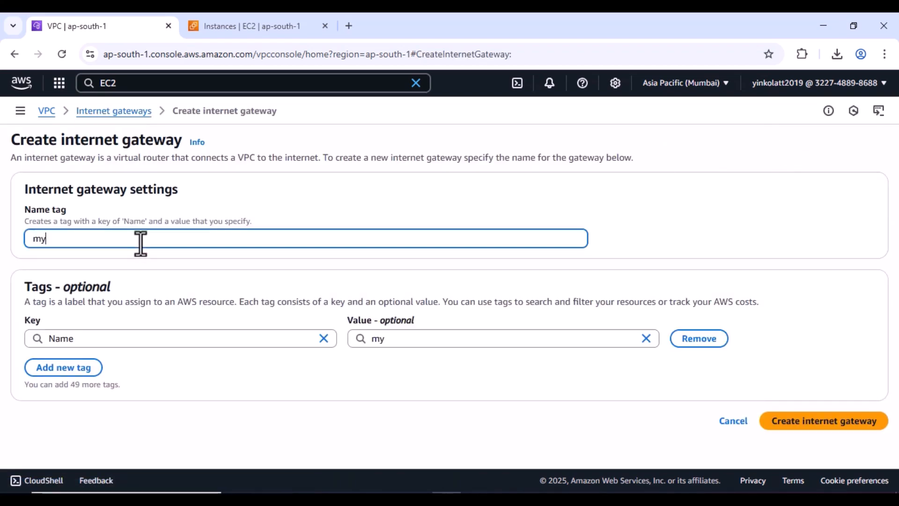
{"action": "type", "text": "-first-IGW"}
{"action": "left_click", "coordinate": [423, 338]}
{"action": "left_click", "coordinate": [387, 361]}
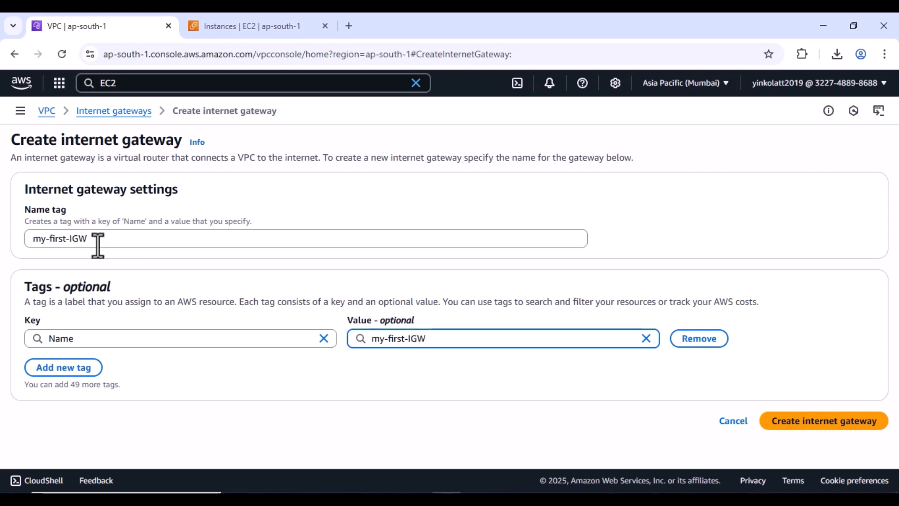
{"action": "left_click", "coordinate": [824, 421]}
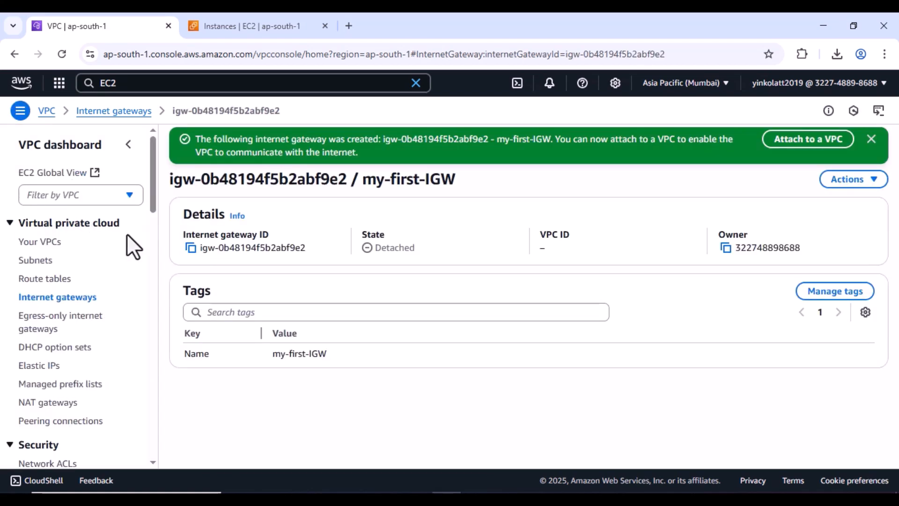
- Attach internet gateway my-first-IGW to my-vpc, then return to the gateways list
{"action": "left_click", "coordinate": [68, 299]}
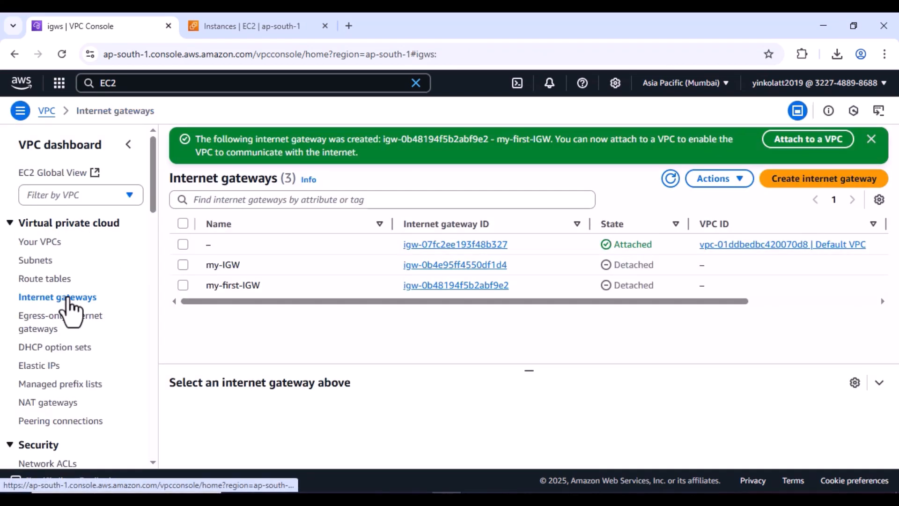
{"action": "left_click", "coordinate": [183, 285]}
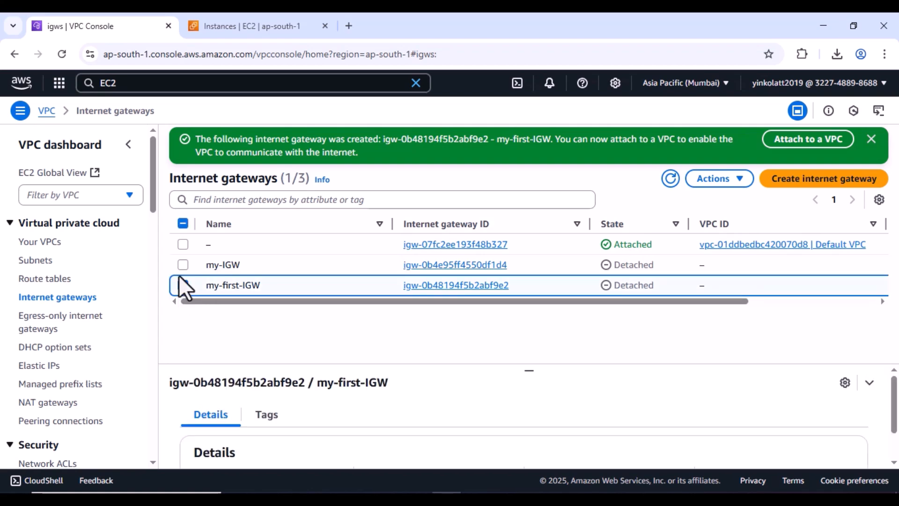
{"action": "left_click", "coordinate": [183, 285]}
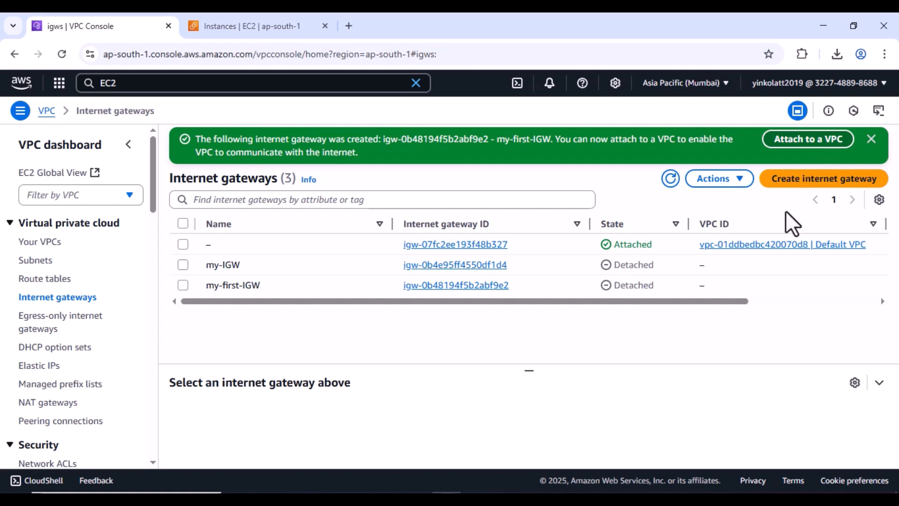
{"action": "left_click", "coordinate": [182, 285]}
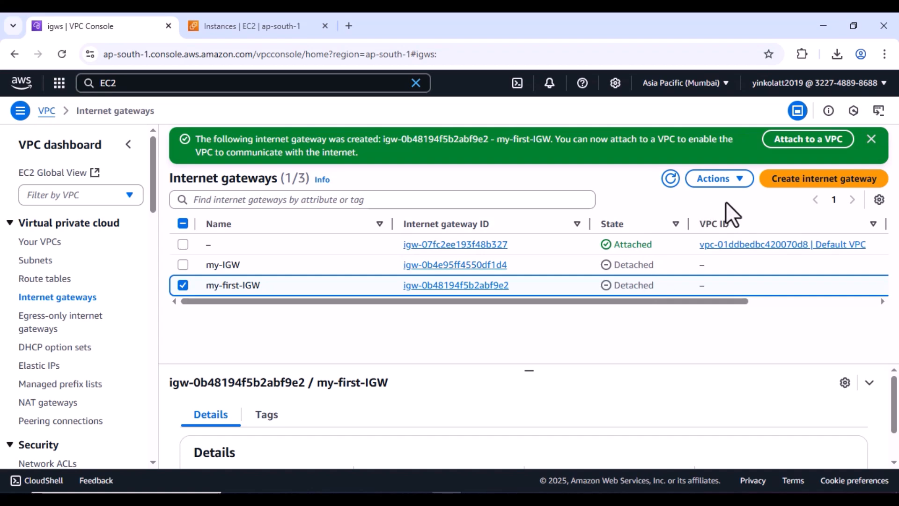
{"action": "left_click", "coordinate": [828, 141]}
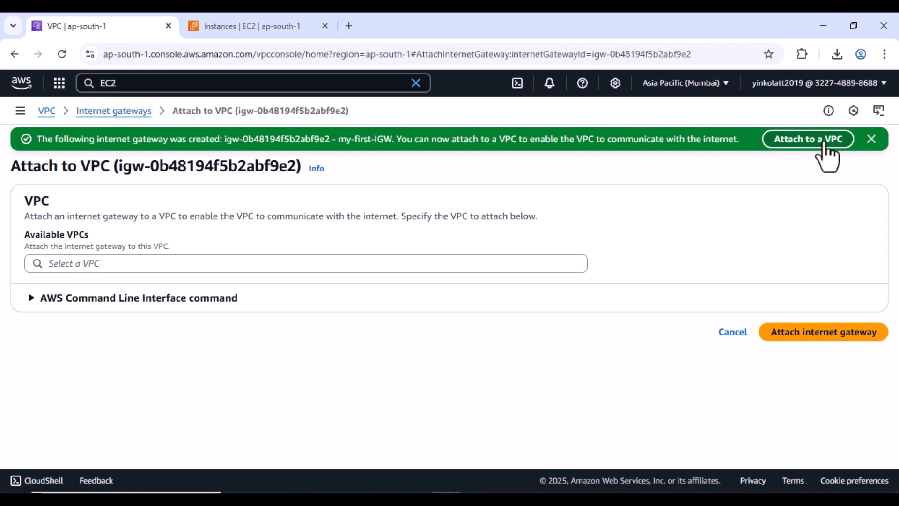
{"action": "left_click", "coordinate": [132, 267]}
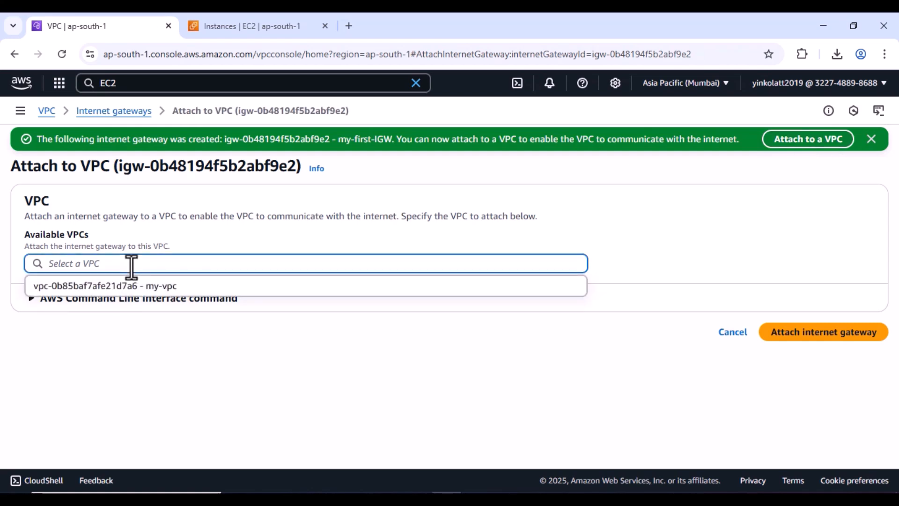
{"action": "left_click", "coordinate": [133, 286]}
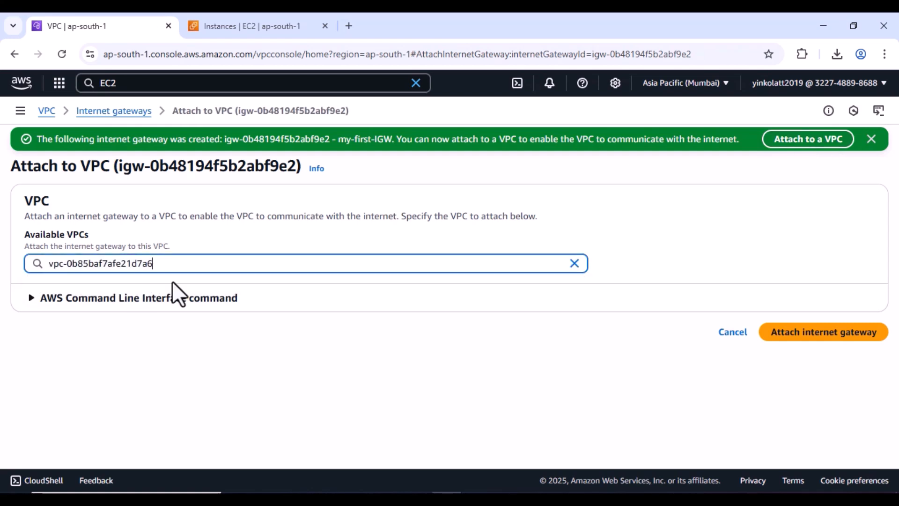
{"action": "left_click", "coordinate": [788, 334]}
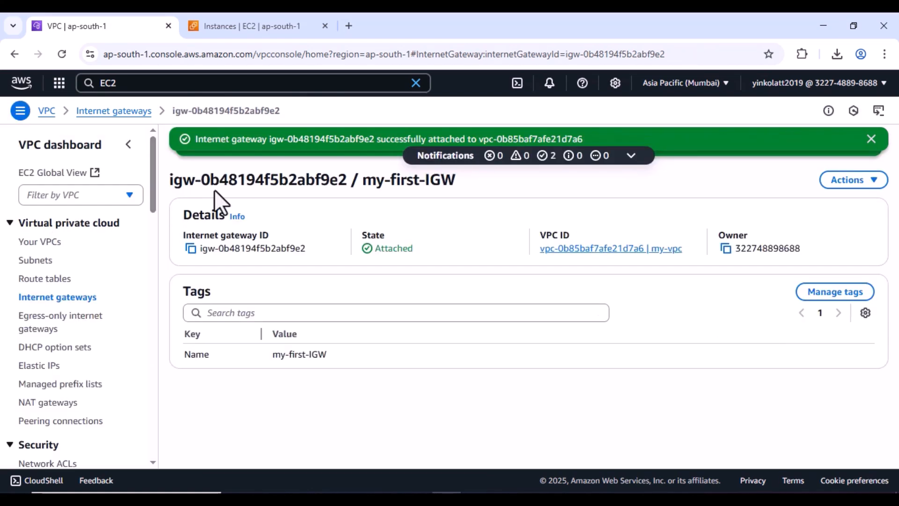
{"action": "left_click", "coordinate": [111, 112]}
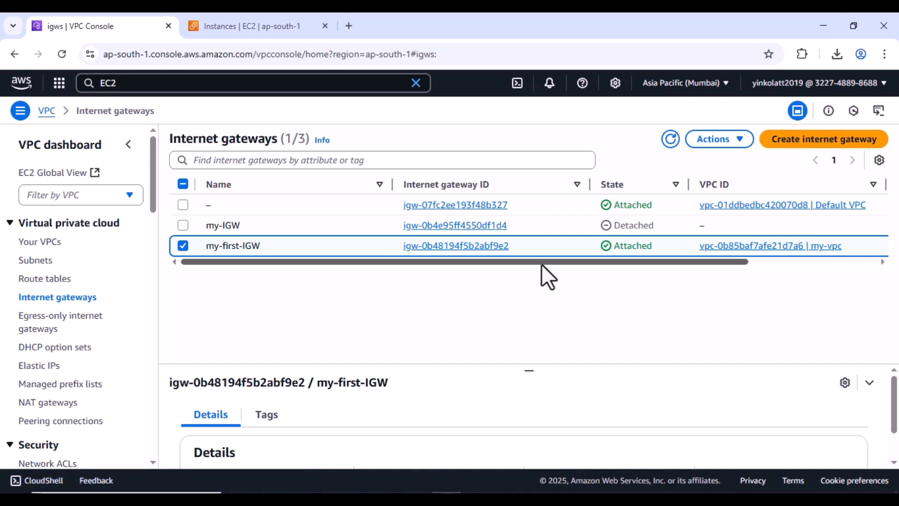
- Delete the old my-IGW internet gateway, confirming with the word 'delete'
{"action": "left_click_drag", "start_coordinate": [253, 260], "coordinate": [198, 251]}
{"action": "left_click", "coordinate": [181, 226]}
{"action": "left_click", "coordinate": [731, 142]}
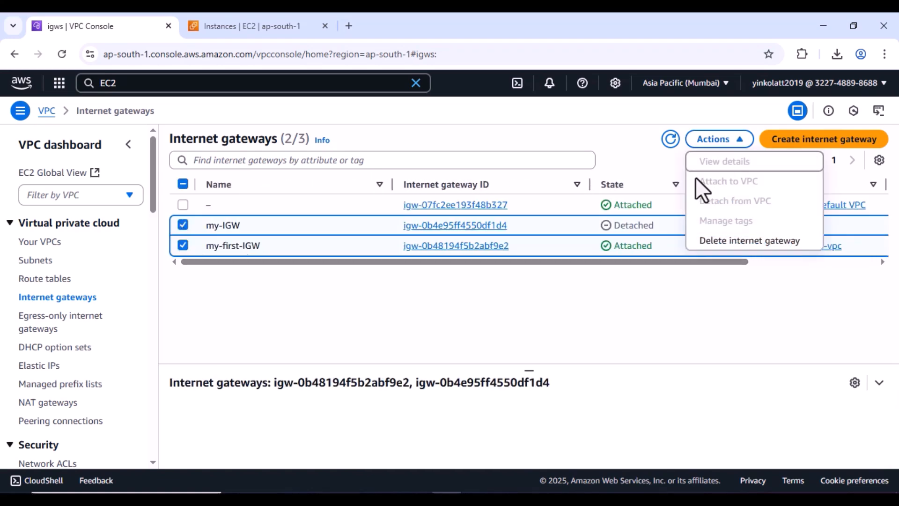
{"action": "left_click", "coordinate": [716, 243]}
{"action": "left_click", "coordinate": [527, 375]}
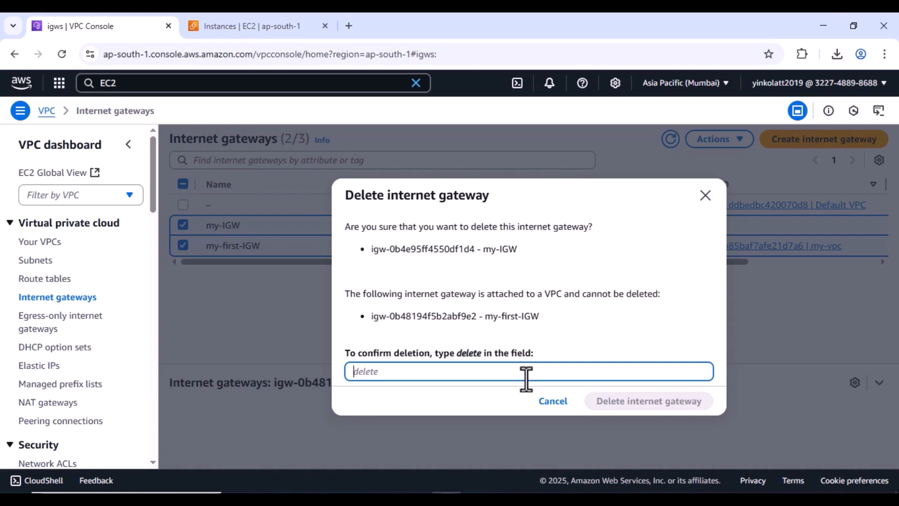
{"action": "type", "text": "delete"}
{"action": "left_click", "coordinate": [633, 408]}
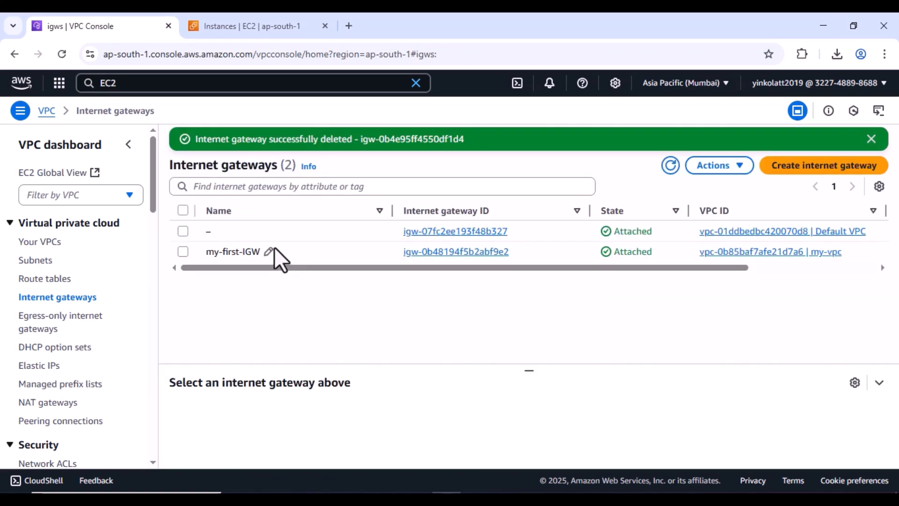
- Select my-first-IGW to check it remains Attached to my-vpc
{"action": "left_click", "coordinate": [184, 252]}
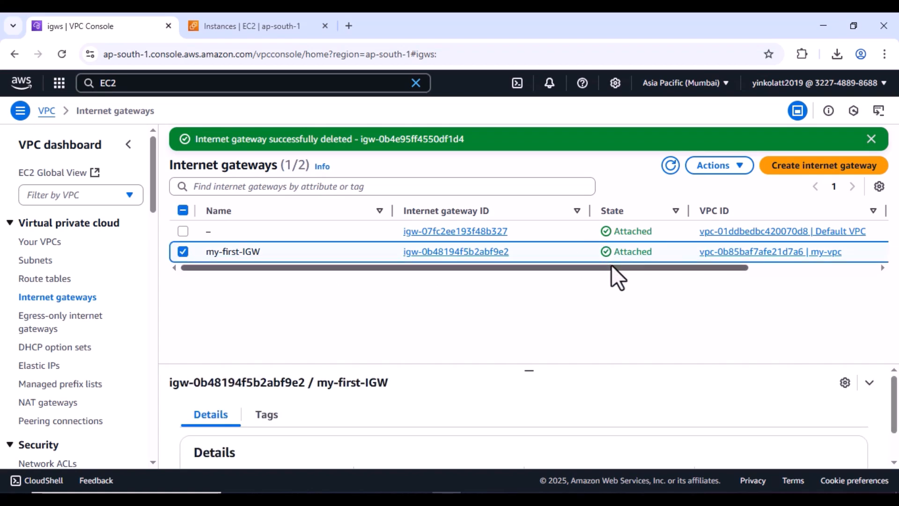
{"action": "left_click_drag", "start_coordinate": [612, 266], "coordinate": [720, 277]}
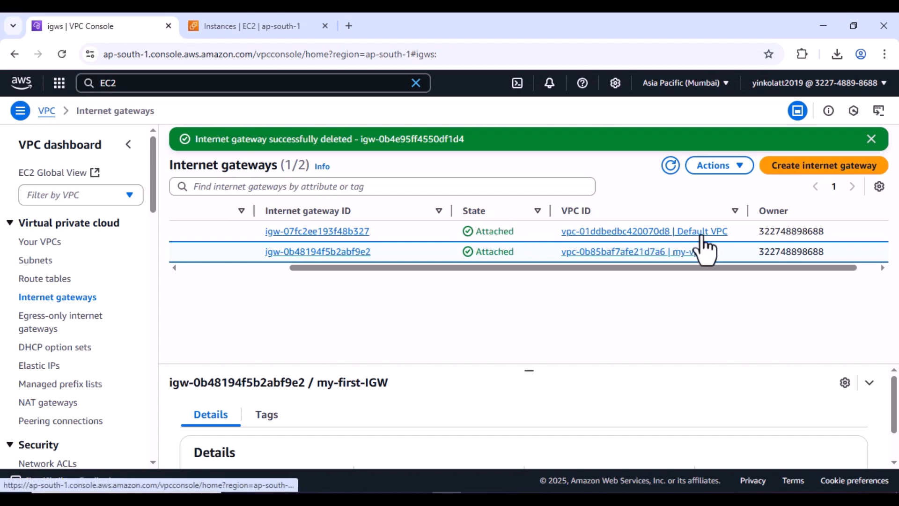
{"action": "left_click_drag", "start_coordinate": [665, 268], "coordinate": [514, 299]}
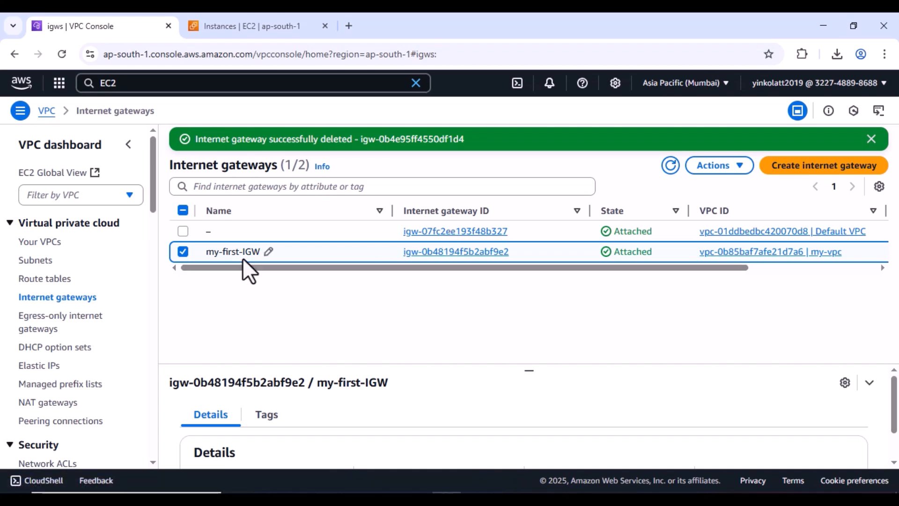
- Rename my-vpc's route table rtb-09a36d23f2f7e4654 to Main-Route-Table
{"action": "left_click", "coordinate": [66, 281]}
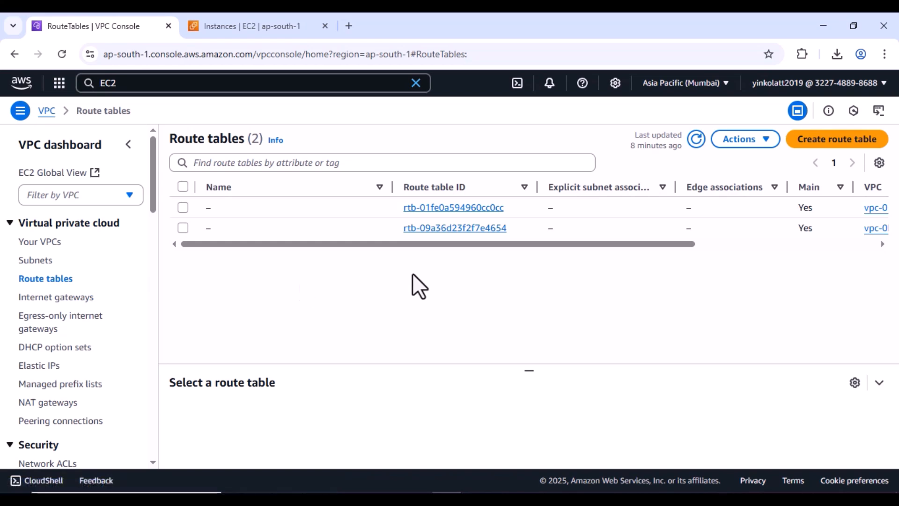
{"action": "left_click_drag", "start_coordinate": [485, 242], "coordinate": [694, 243]}
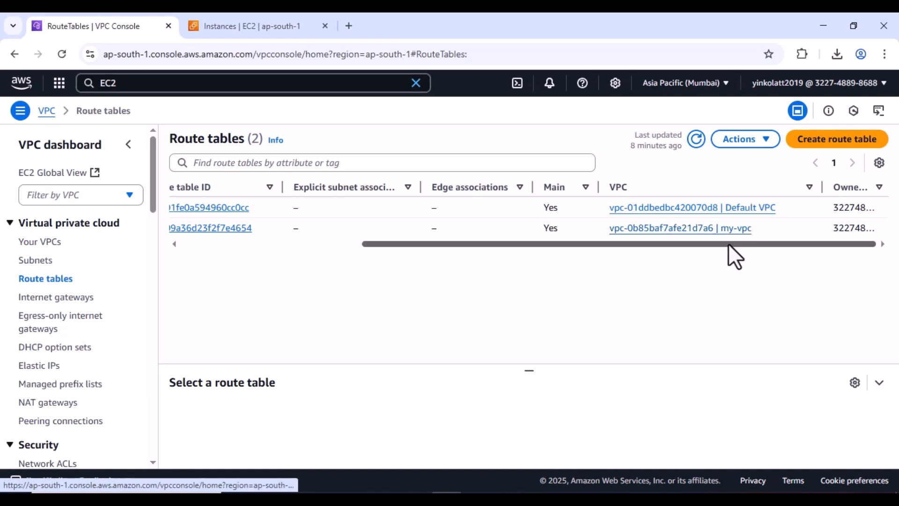
{"action": "left_click_drag", "start_coordinate": [729, 244], "coordinate": [409, 261]}
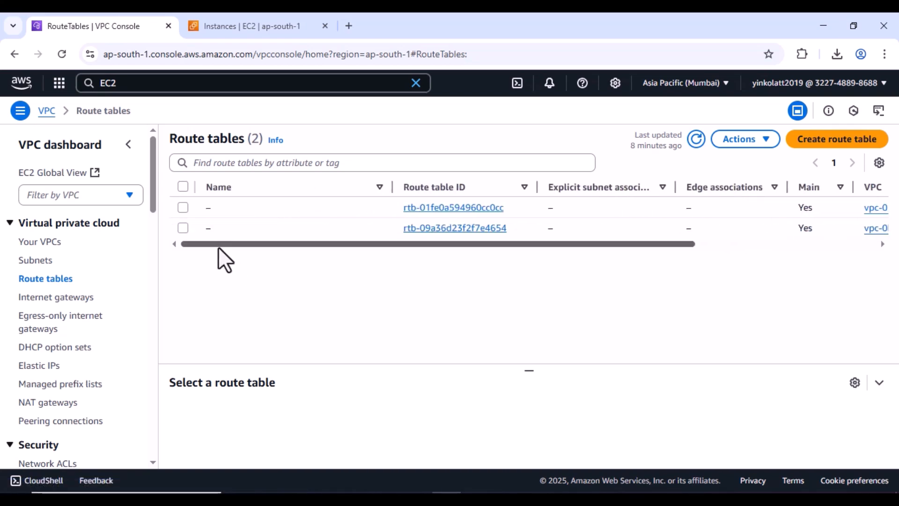
{"action": "left_click", "coordinate": [183, 229]}
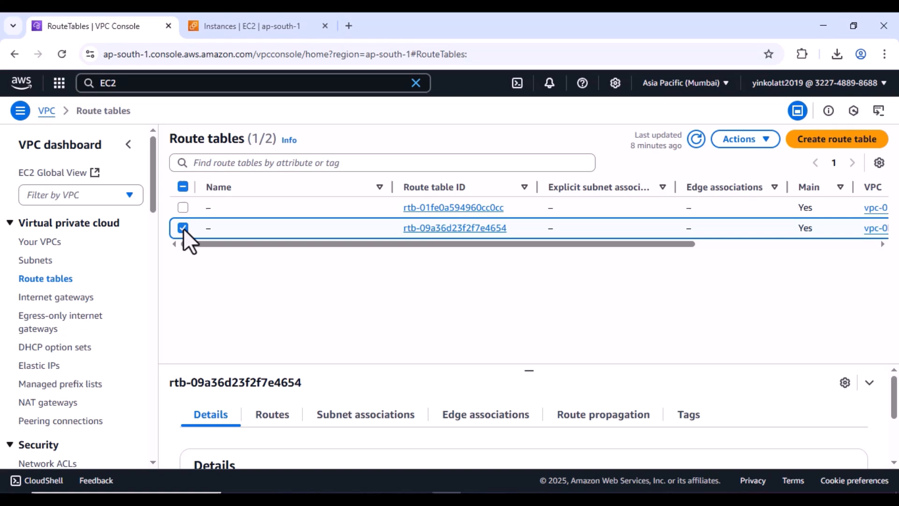
{"action": "left_click", "coordinate": [218, 228]}
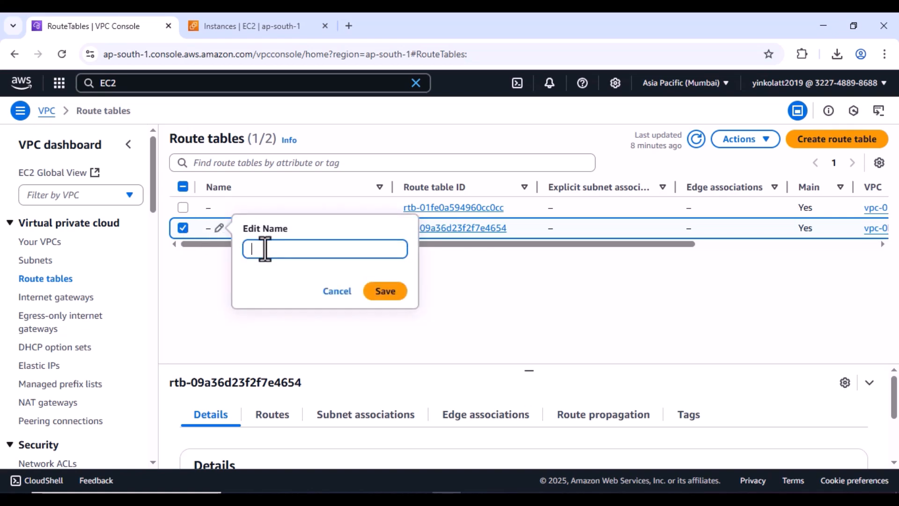
{"action": "type", "text": "Main-Route-Table"}
{"action": "left_click", "coordinate": [384, 291]}
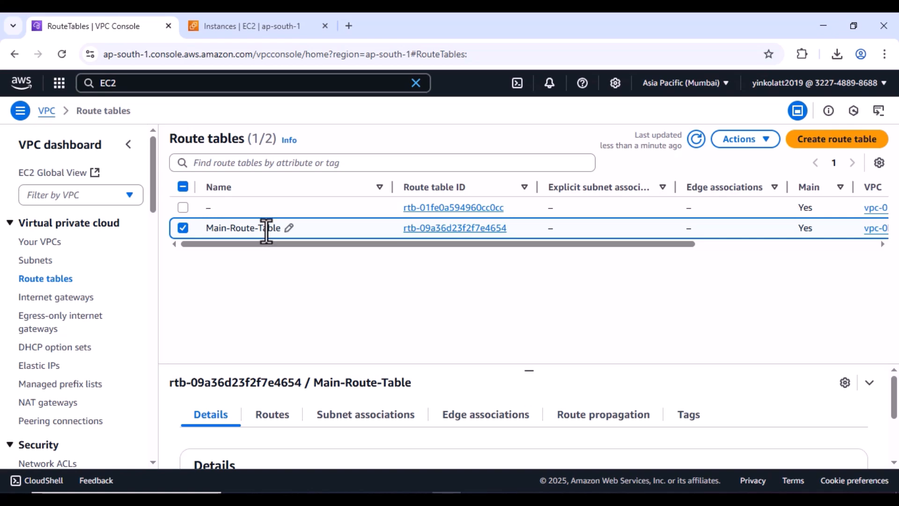
- Add public-subnet as an explicit subnet association of Main-Route-Table and save
{"action": "left_click", "coordinate": [396, 415]}
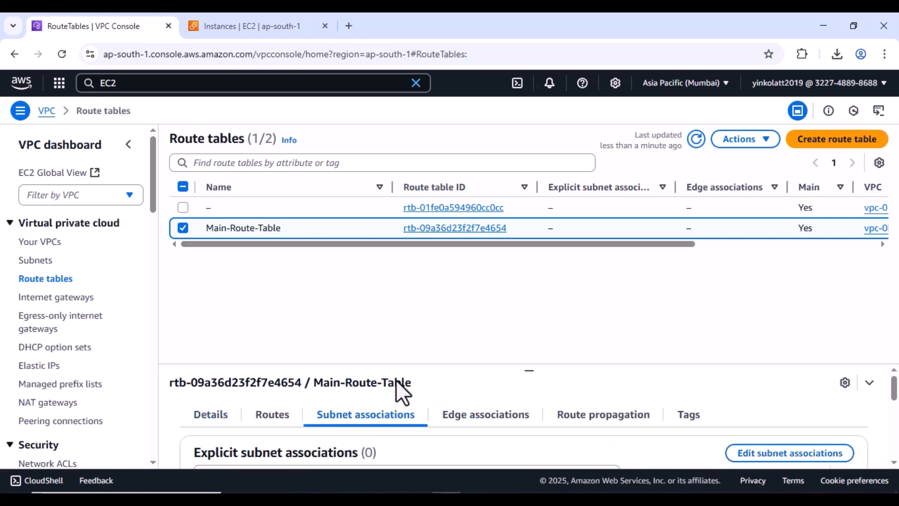
{"action": "left_click", "coordinate": [783, 453]}
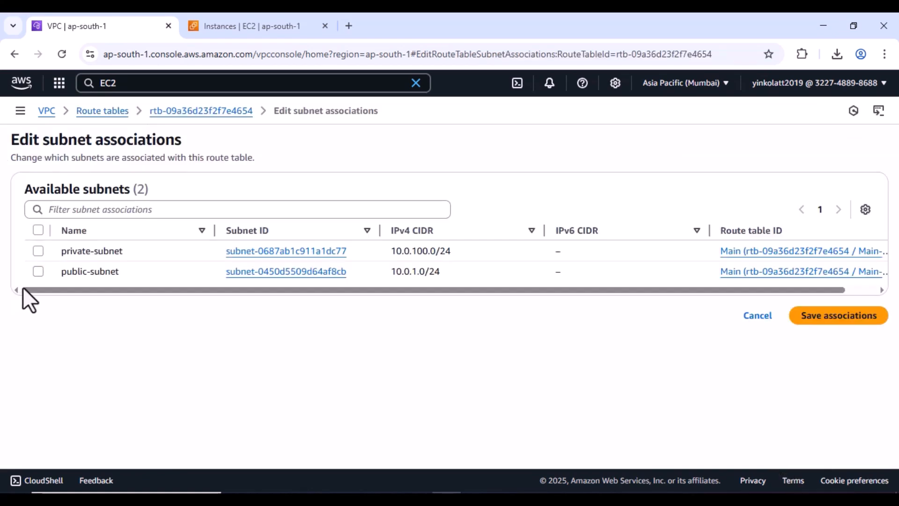
{"action": "left_click", "coordinate": [37, 272]}
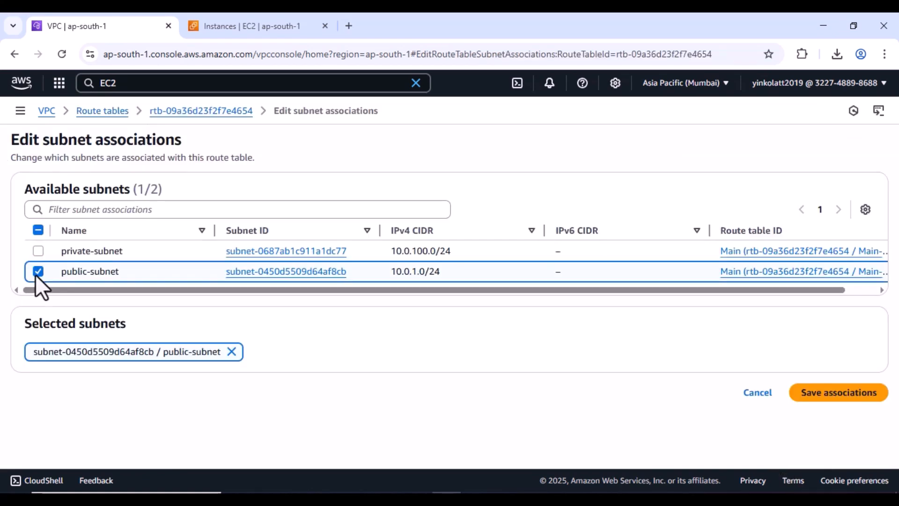
{"action": "left_click", "coordinate": [815, 396]}
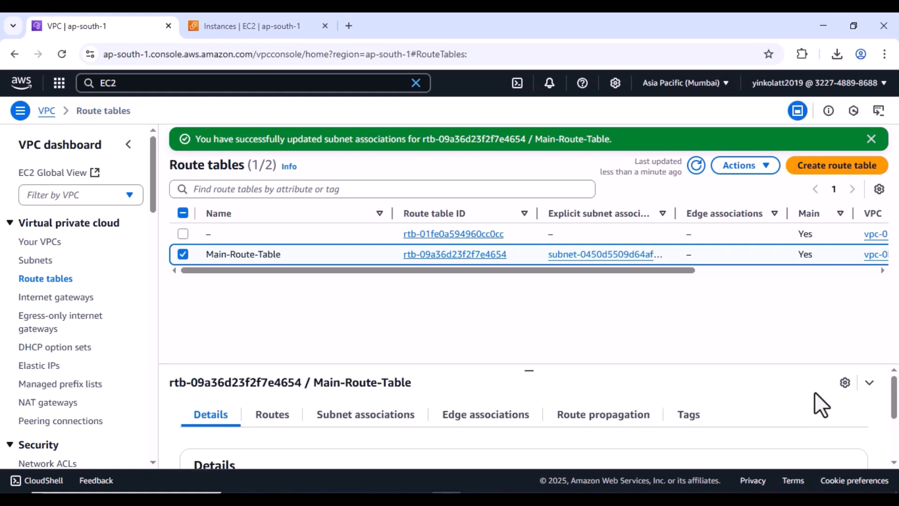
- Add a 0.0.0.0/0 route targeting internet gateway my-first-IGW (igw-0b48194f5b2abf9e2) and save
{"action": "left_click", "coordinate": [280, 421]}
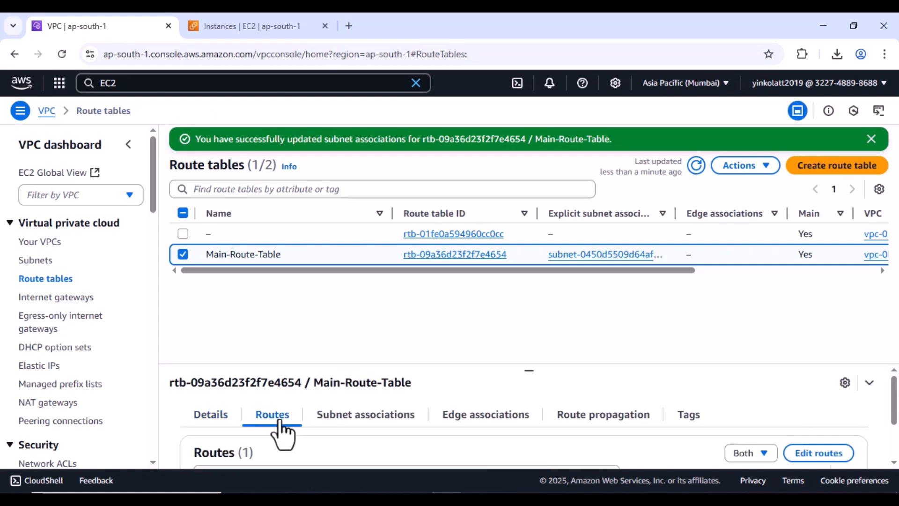
{"action": "left_click", "coordinate": [817, 453]}
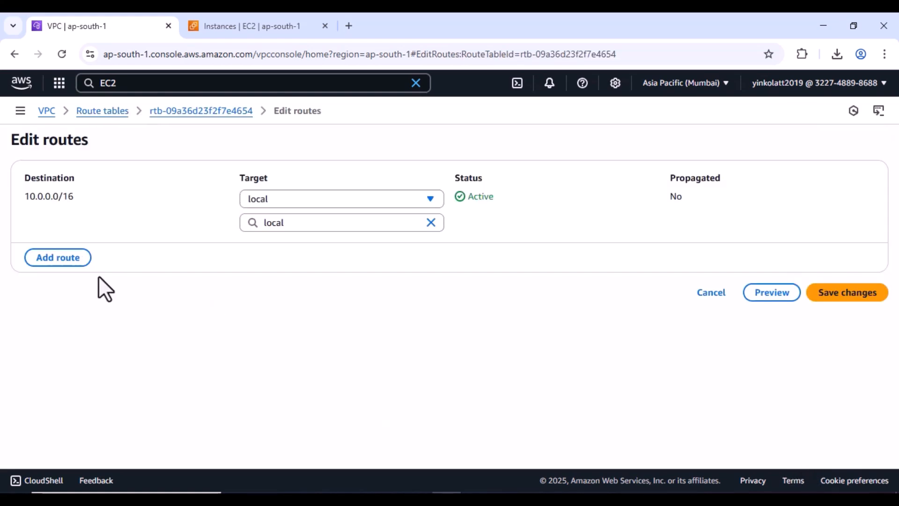
{"action": "left_click", "coordinate": [65, 260]}
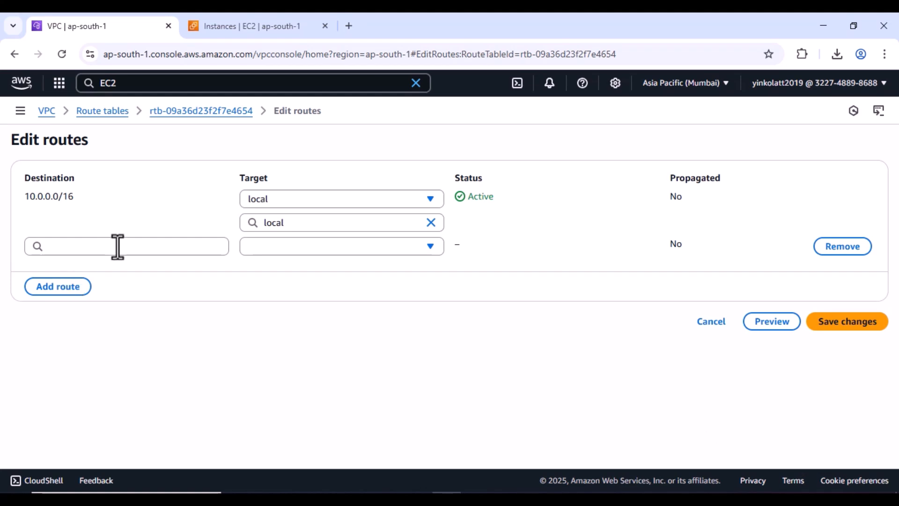
{"action": "left_click", "coordinate": [118, 246]}
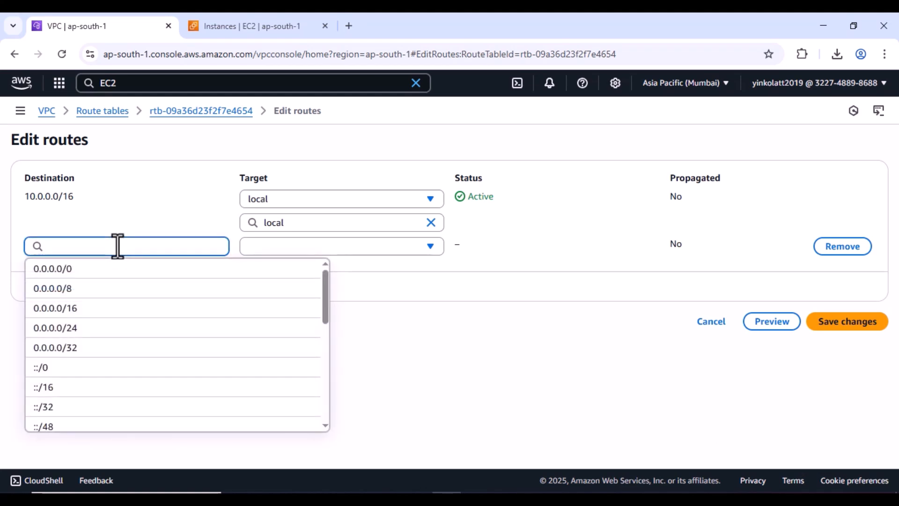
{"action": "left_click", "coordinate": [79, 275]}
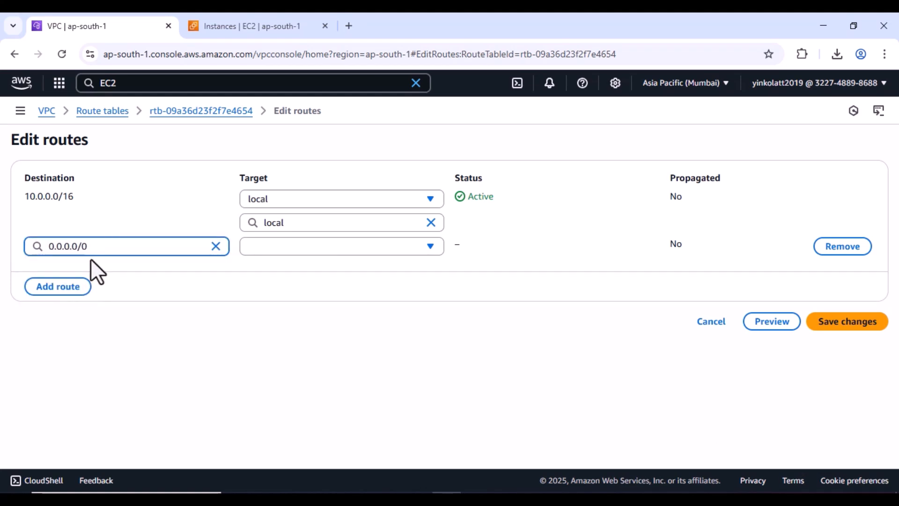
{"action": "left_click", "coordinate": [345, 248]}
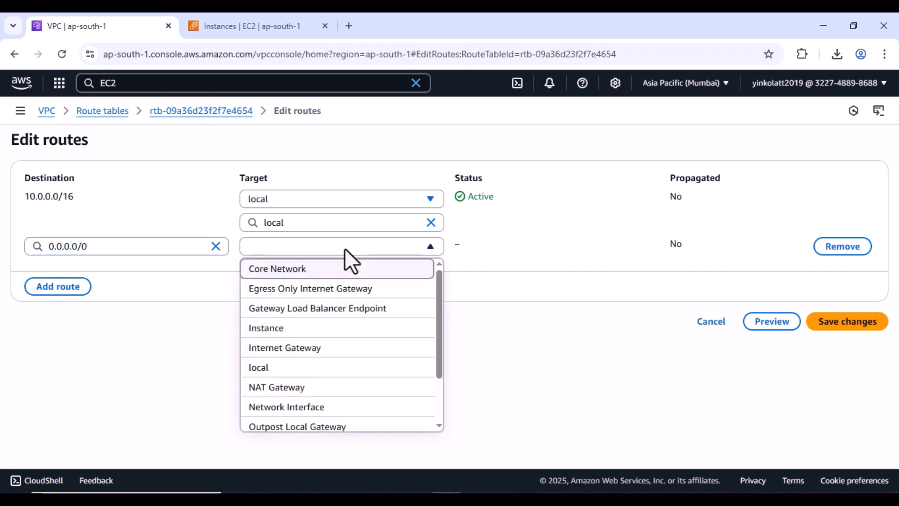
{"action": "left_click", "coordinate": [295, 347]}
{"action": "left_click", "coordinate": [291, 271]}
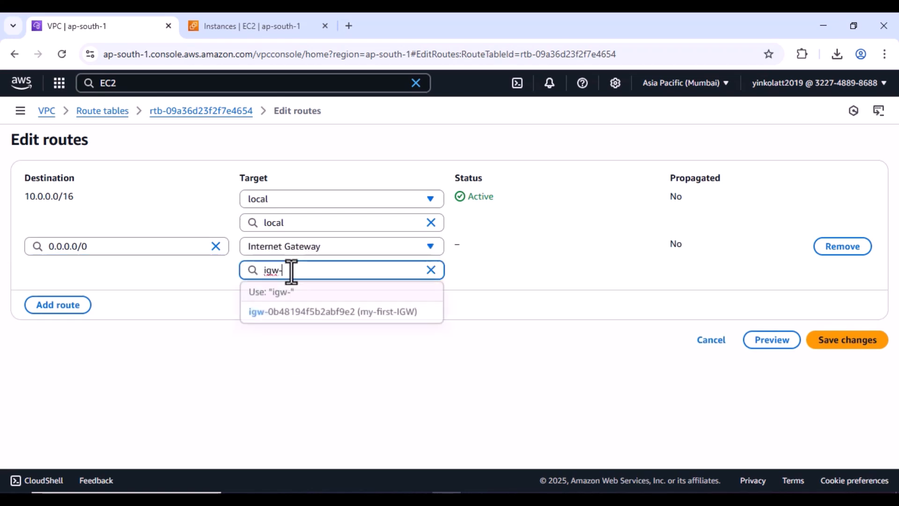
{"action": "left_click", "coordinate": [390, 313]}
{"action": "left_click", "coordinate": [838, 341]}
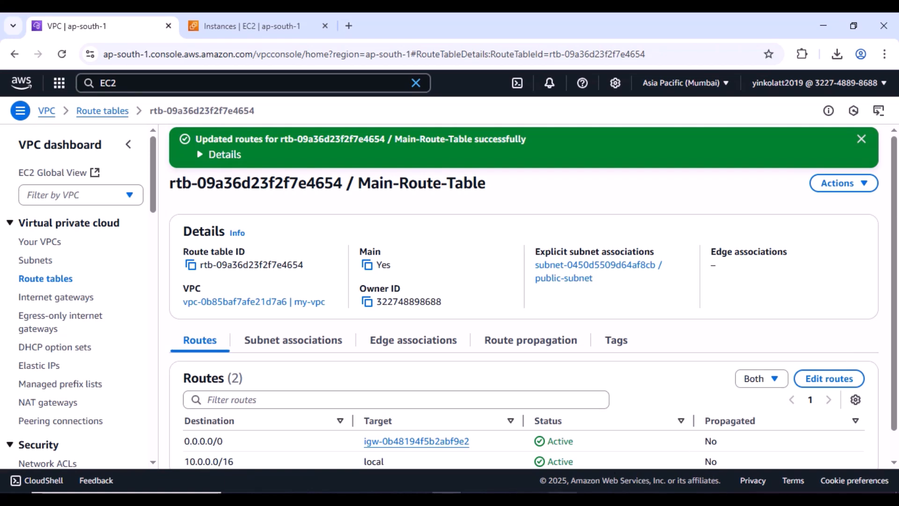
- Rerun the ssh command to 52.66.245.14 and accept the host key with 'yes'
{"action": "left_click", "coordinate": [563, 499]}
{"action": "key", "text": "Escape"}
{"action": "key", "text": "Up"}
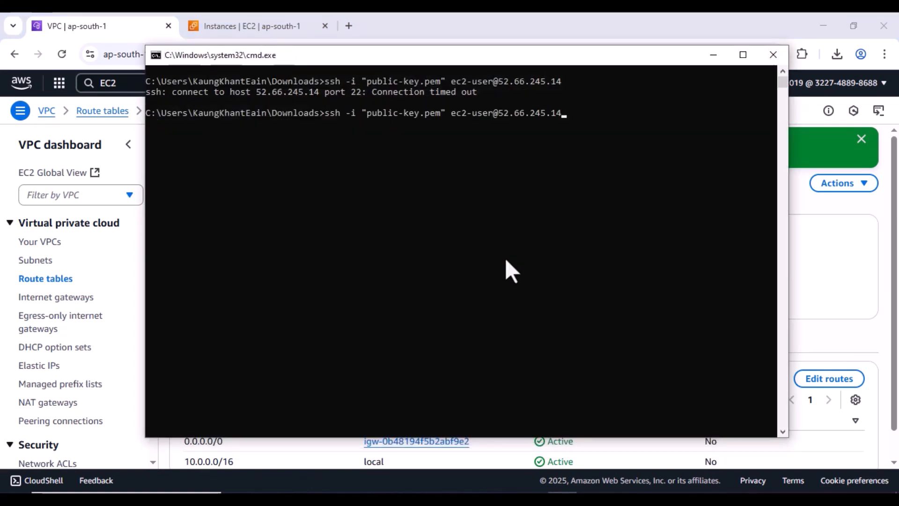
{"action": "key", "text": "Return"}
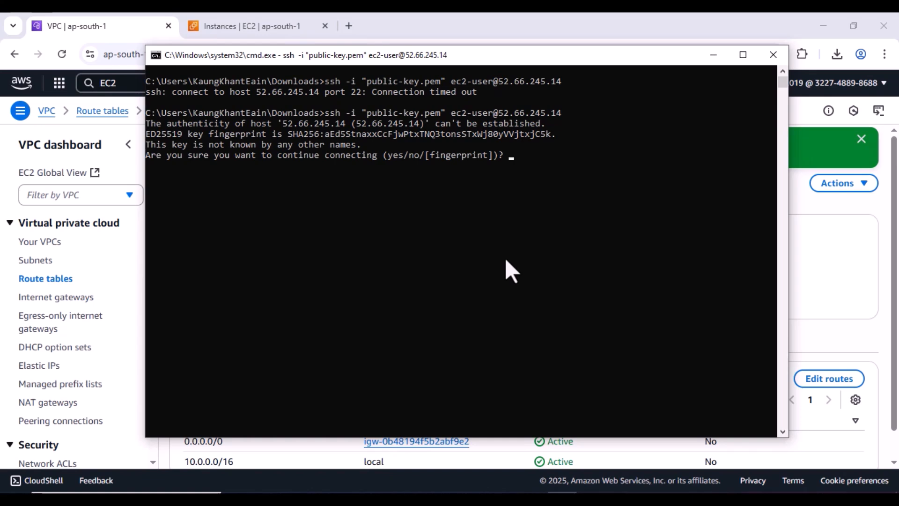
{"action": "type", "text": "yes"}
{"action": "key", "text": "Return"}
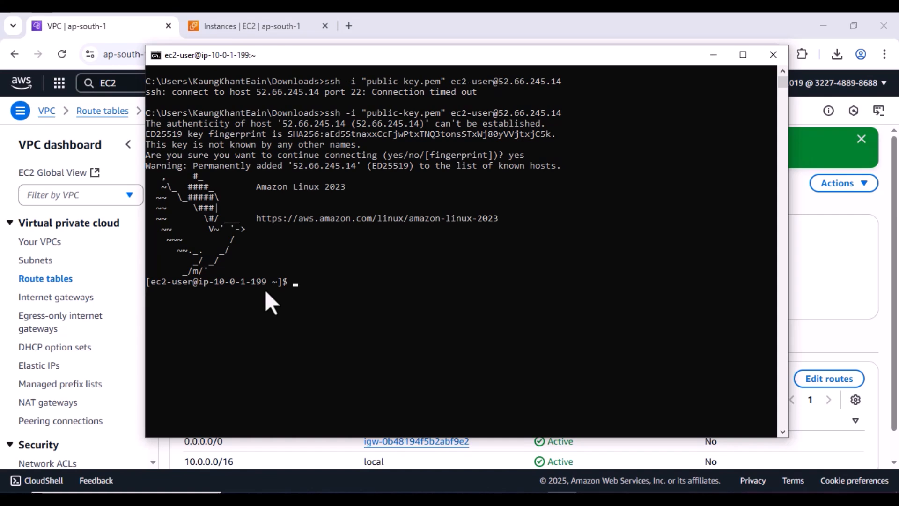
- Highlight the server's private address in the shell prompt, then minimise the terminal
{"action": "left_click", "coordinate": [218, 285]}
{"action": "left_click_drag", "start_coordinate": [218, 286], "coordinate": [273, 286]}
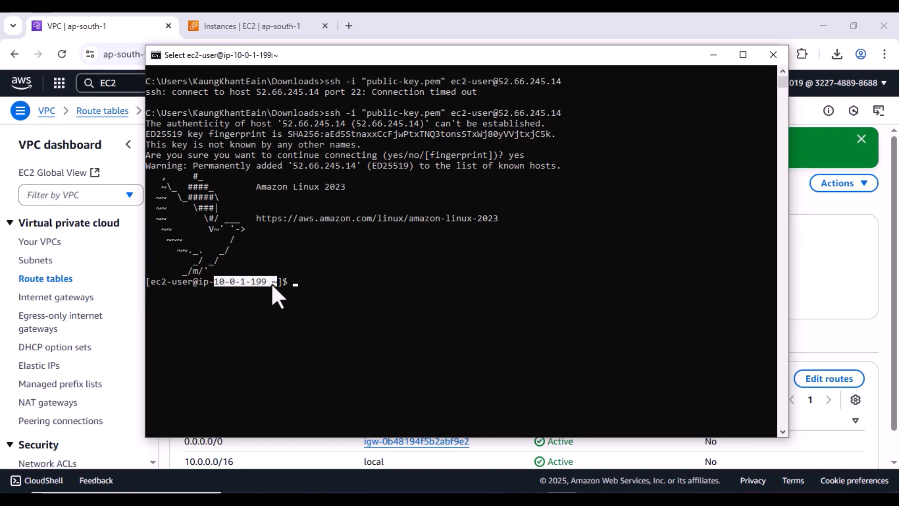
{"action": "left_click", "coordinate": [714, 56]}
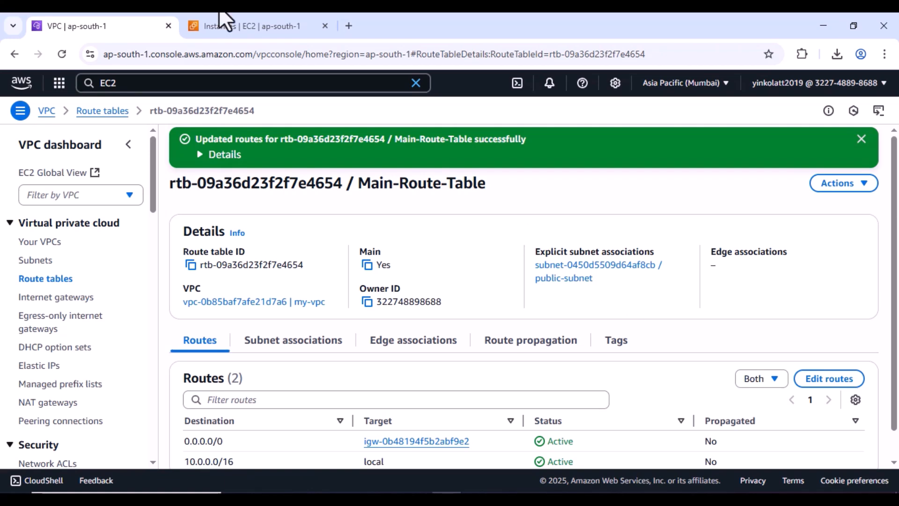
- View the EC2 instances list and clear the old text selection in the SSH terminal
{"action": "left_click", "coordinate": [232, 27]}
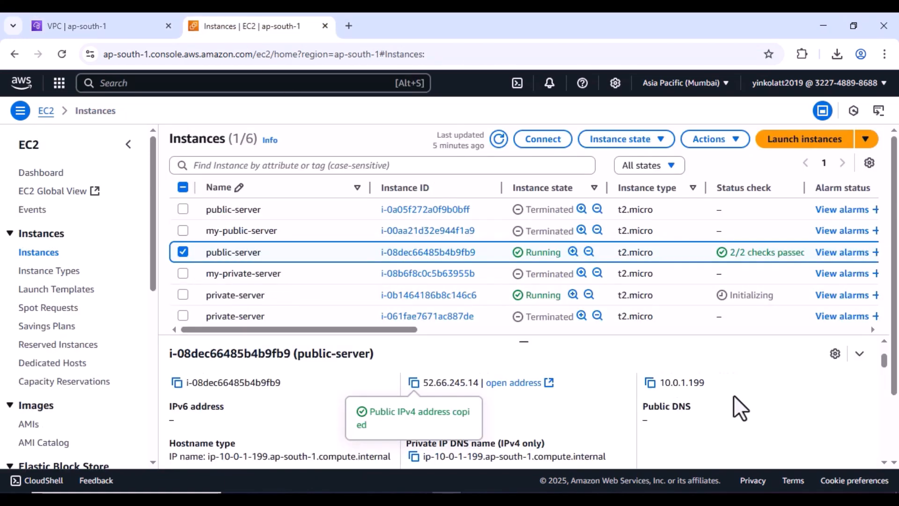
{"action": "scroll", "coordinate": [734, 394], "scroll_direction": "up", "scroll_amount": 1}
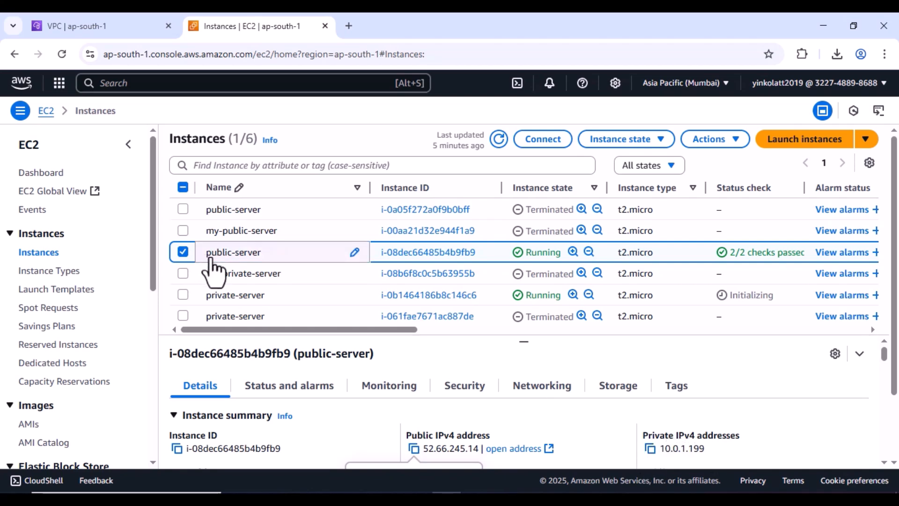
{"action": "left_click", "coordinate": [563, 499]}
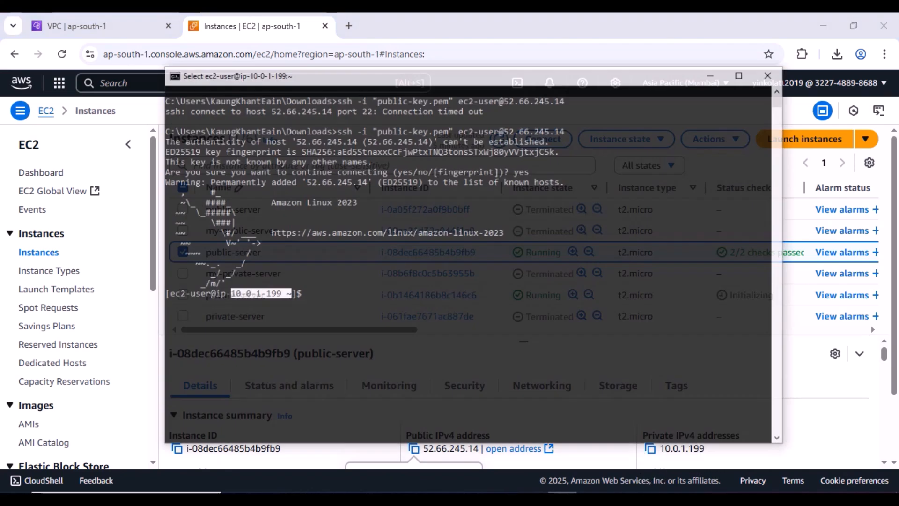
{"action": "left_click", "coordinate": [507, 299]}
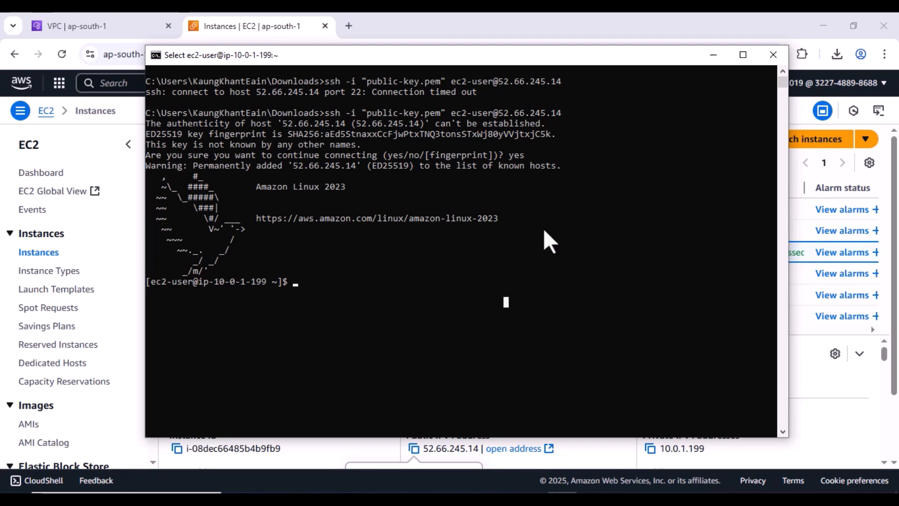
{"action": "left_click", "coordinate": [713, 55]}
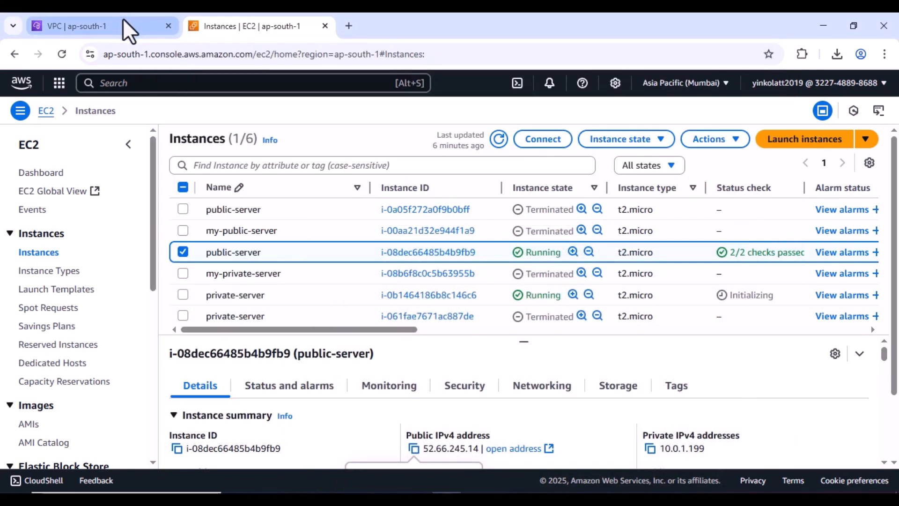
{"action": "left_click", "coordinate": [124, 24]}
{"action": "left_click", "coordinate": [260, 26]}
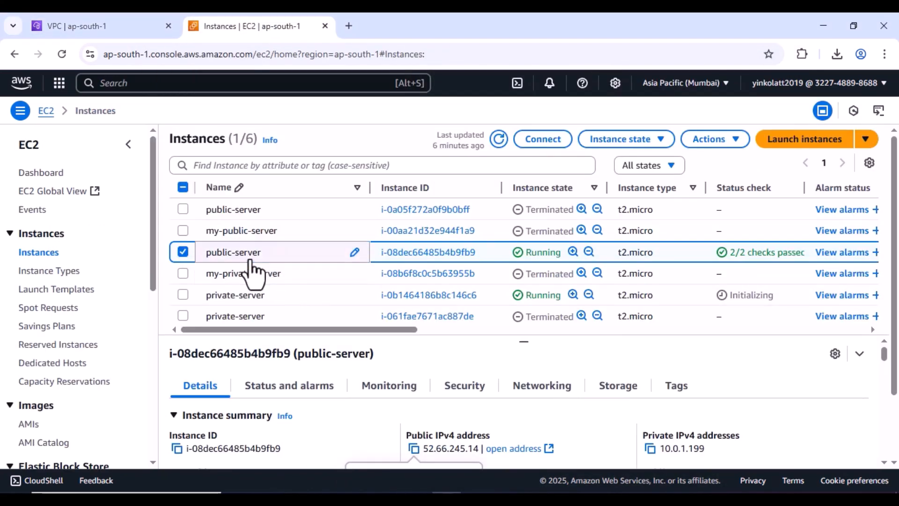
- Select private-server, refresh, copy its private IPv4 10.0.100.32, and refocus the SSH terminal
{"action": "left_click", "coordinate": [182, 294]}
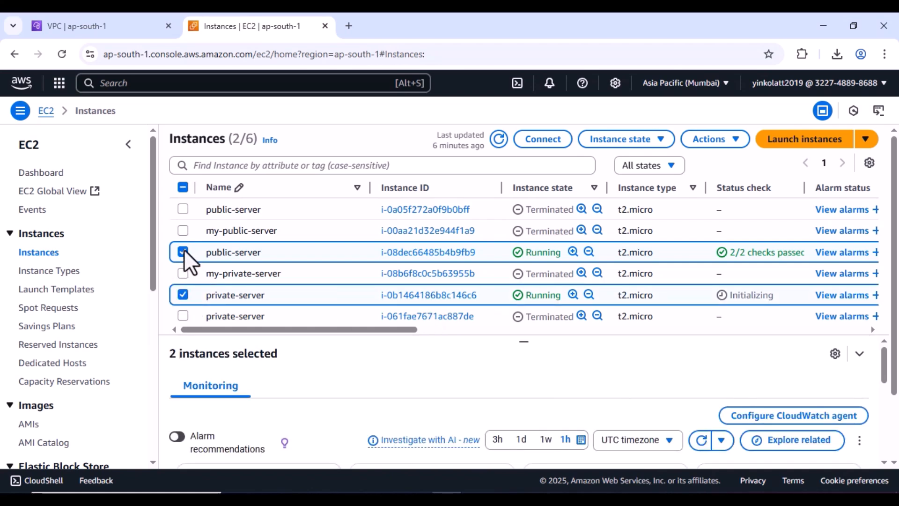
{"action": "left_click", "coordinate": [183, 251]}
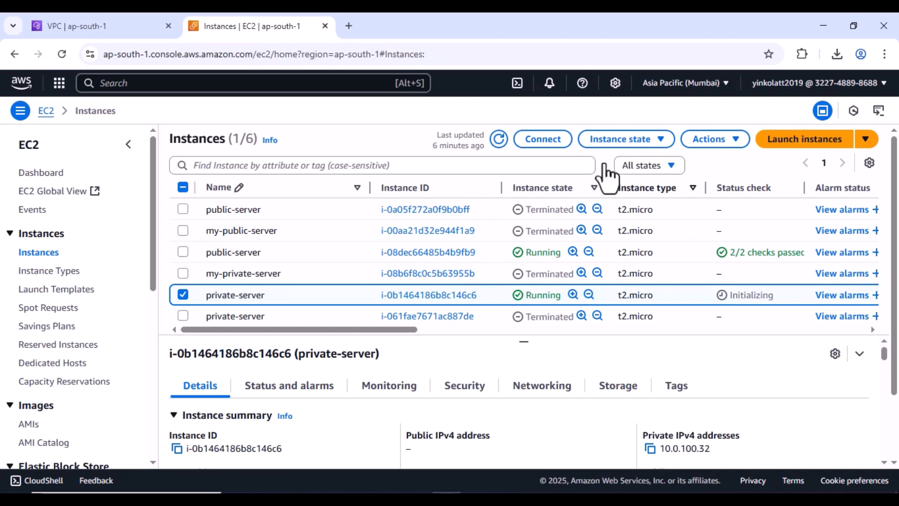
{"action": "left_click", "coordinate": [497, 145]}
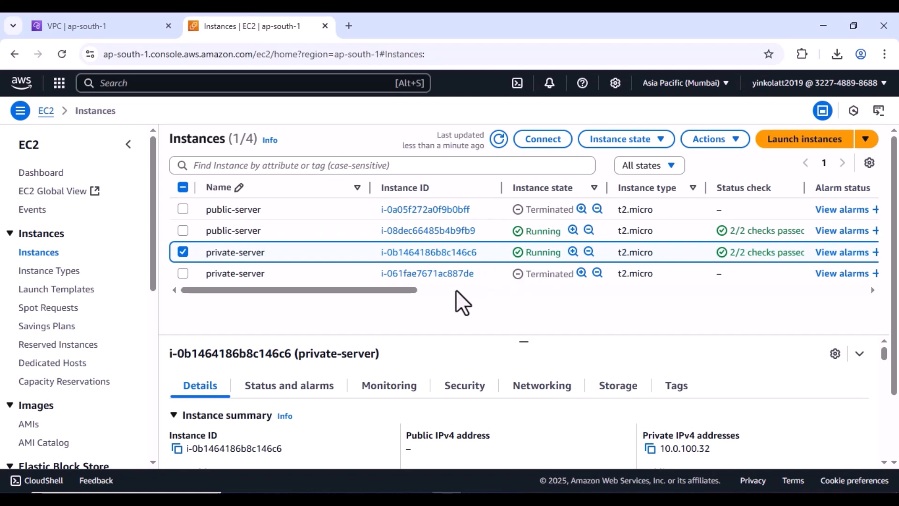
{"action": "left_click_drag", "start_coordinate": [414, 291], "coordinate": [459, 291]}
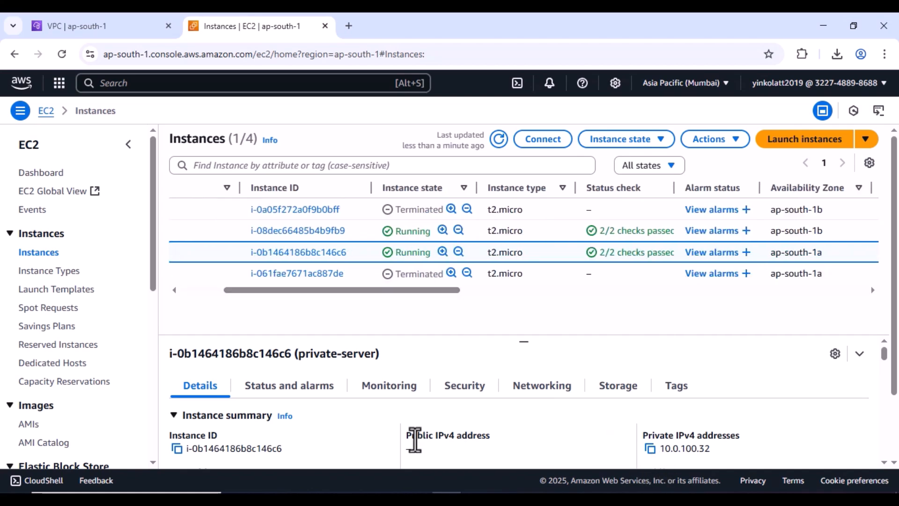
{"action": "left_click_drag", "start_coordinate": [417, 435], "coordinate": [551, 452]}
{"action": "left_click", "coordinate": [650, 448]}
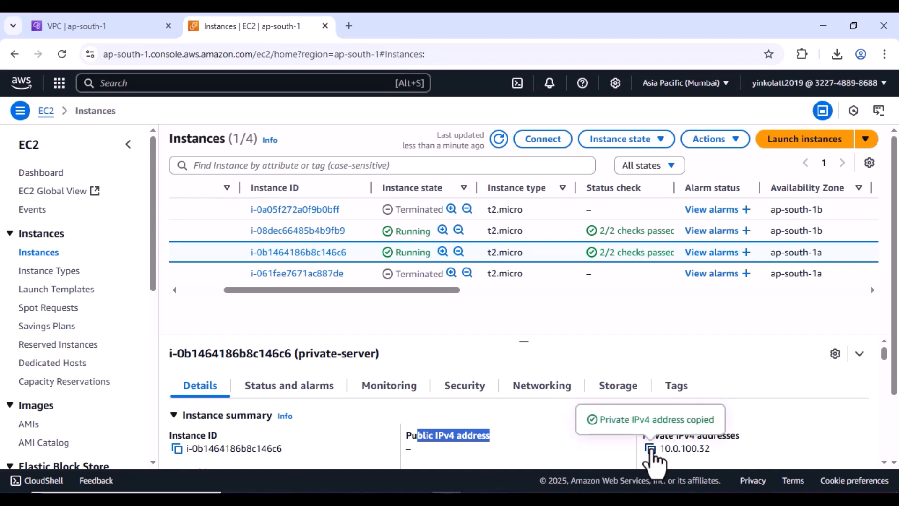
{"action": "left_click", "coordinate": [563, 498]}
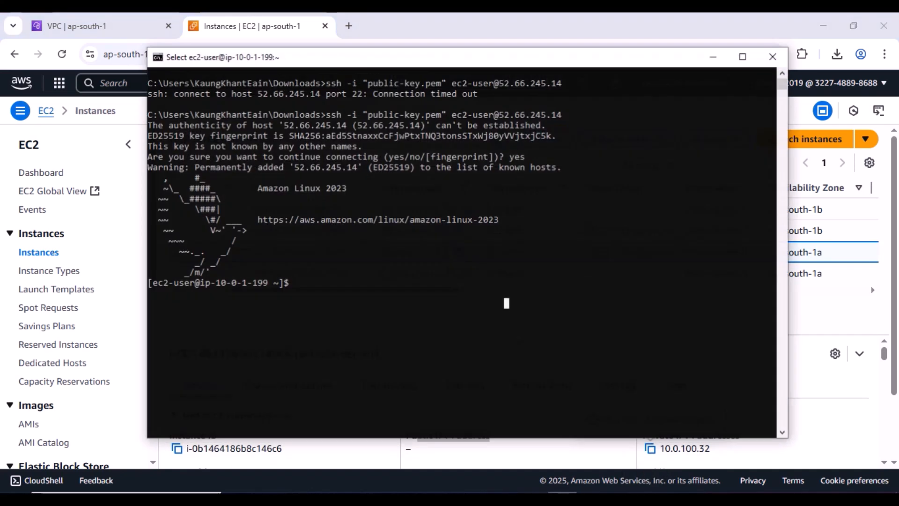
{"action": "left_click", "coordinate": [566, 331]}
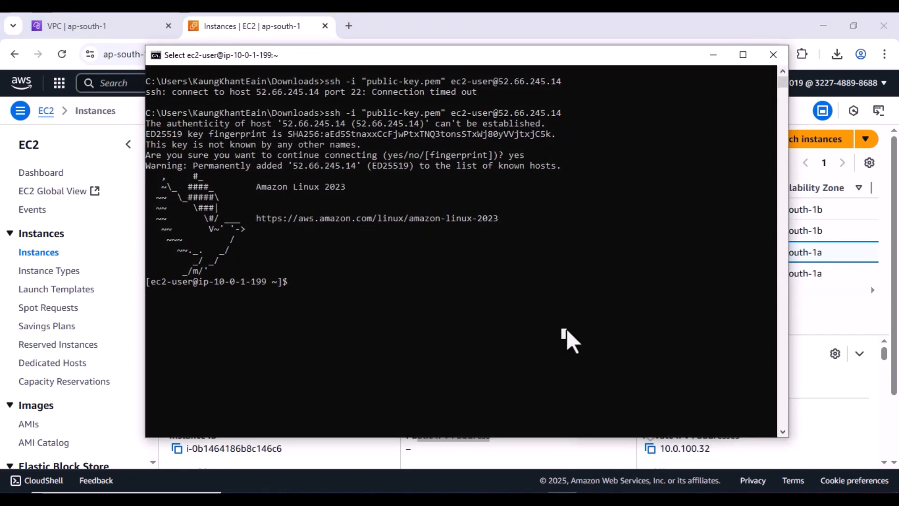
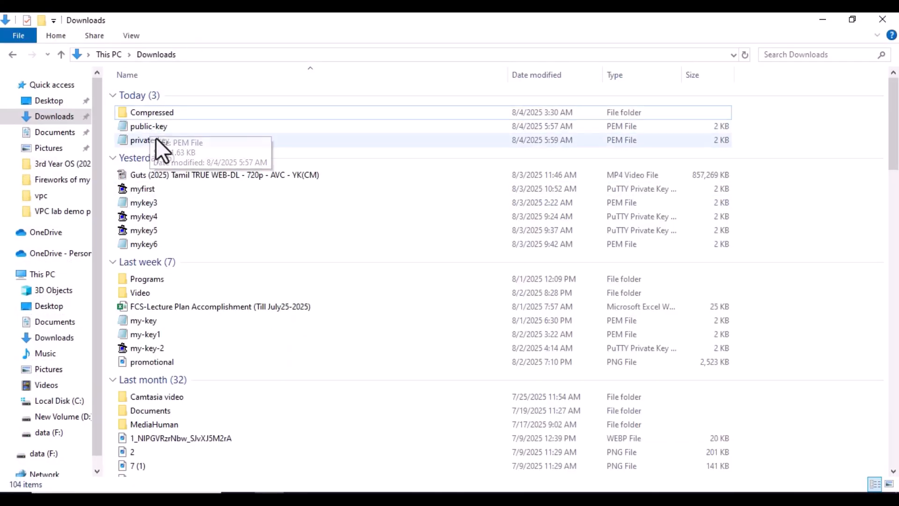
- Open the private-key file from Downloads in Notepad and copy the entire RSA private key
{"action": "left_click", "coordinate": [156, 139]}
{"action": "right_click", "coordinate": [156, 138]}
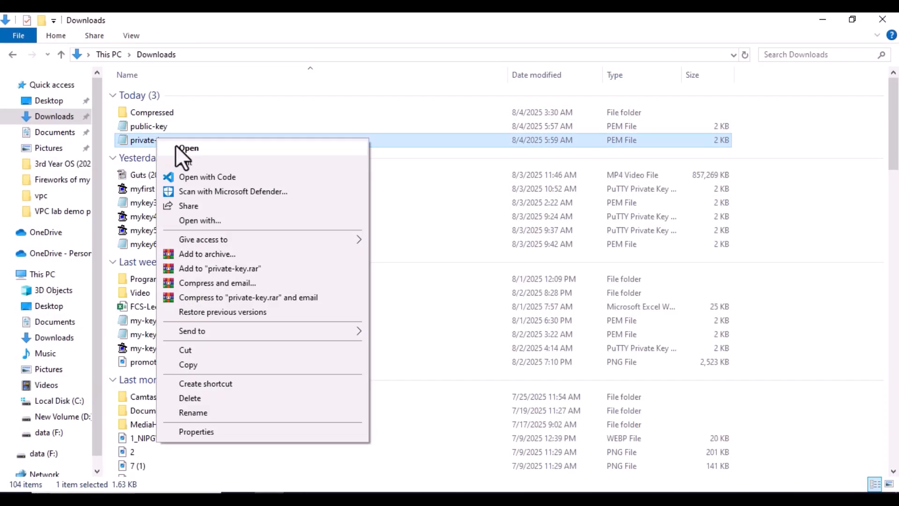
{"action": "left_click", "coordinate": [175, 145]}
{"action": "left_click", "coordinate": [208, 212]}
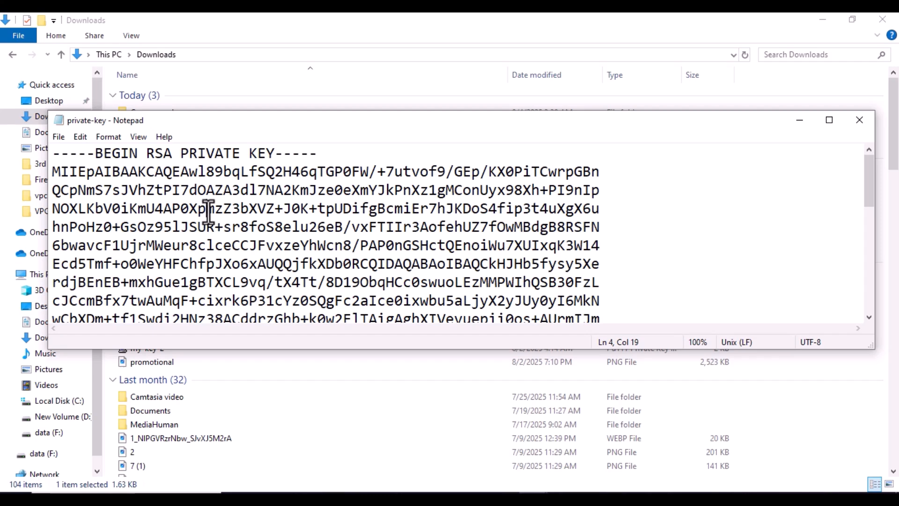
{"action": "key", "text": "ctrl+a"}
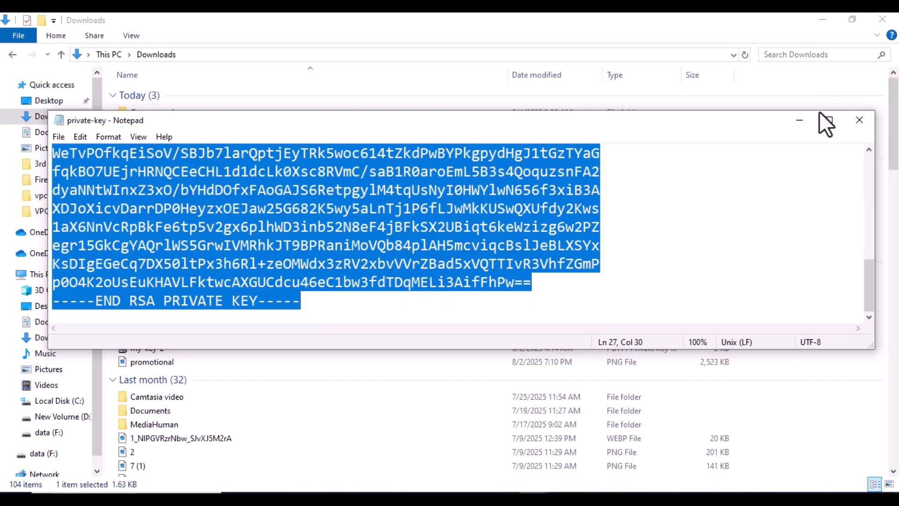
{"action": "left_click", "coordinate": [801, 120]}
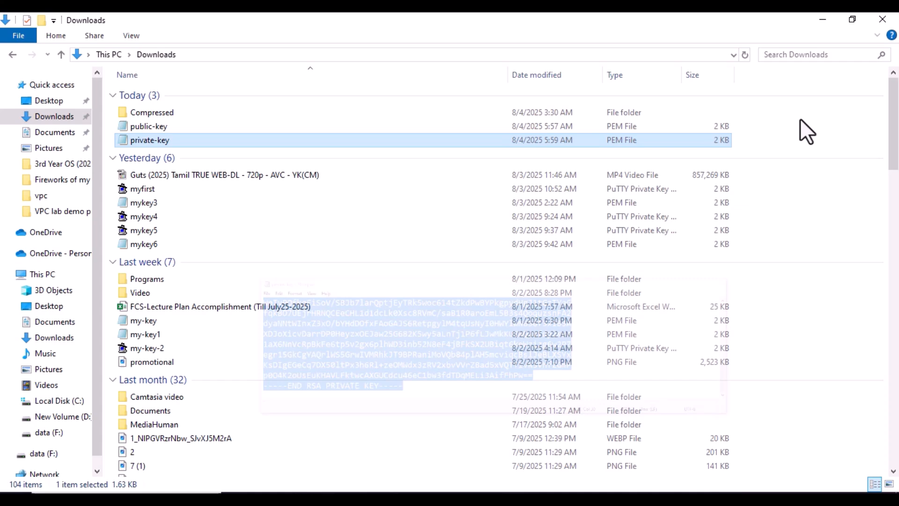
{"action": "left_click", "coordinate": [824, 18]}
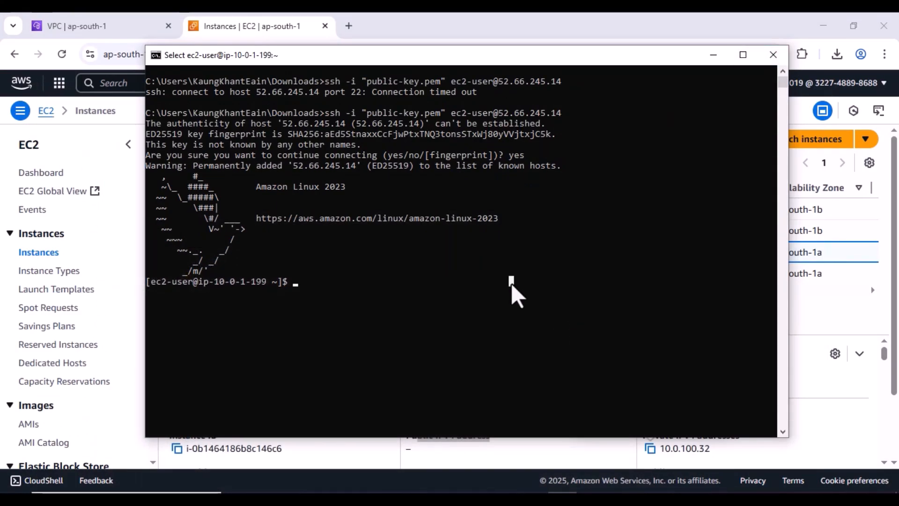
- Create a file named private-key in nano, paste the RSA key, and save all 27 lines
{"action": "type", "text": "nano p"}
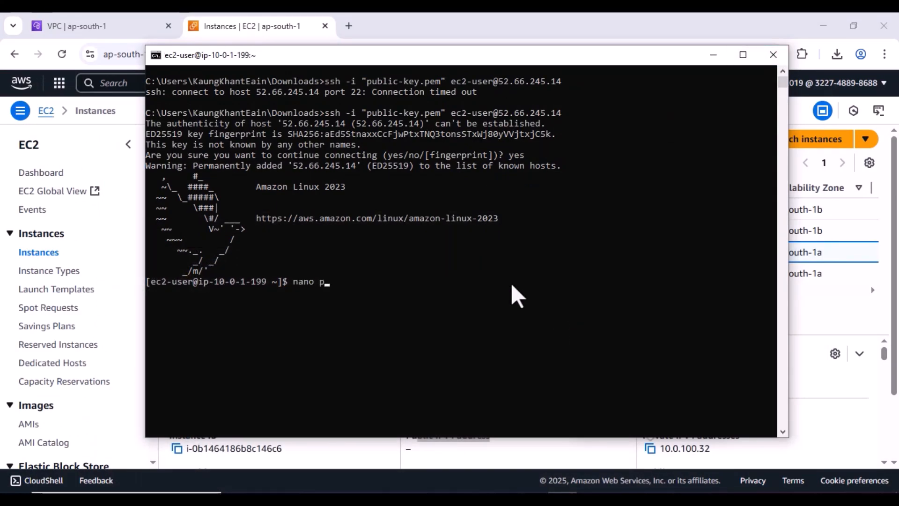
{"action": "type", "text": "rivate-key"}
{"action": "key", "text": "Return"}
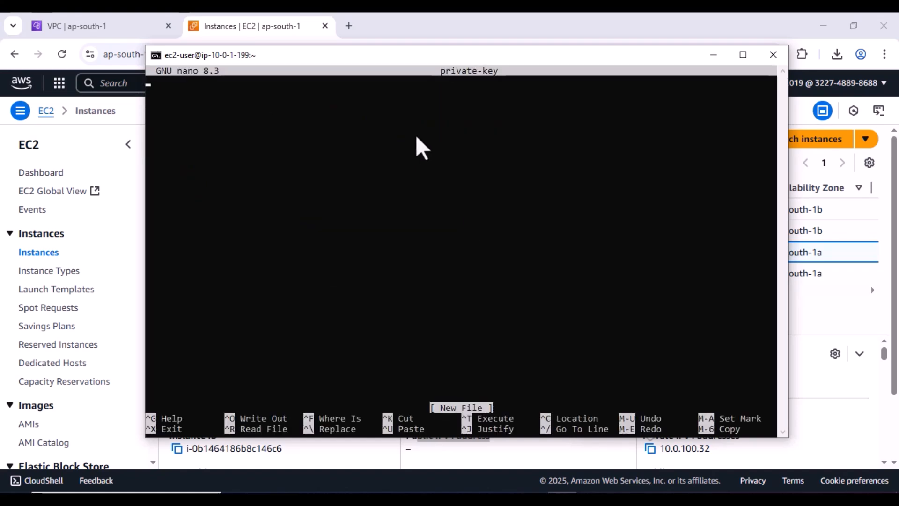
{"action": "right_click", "coordinate": [419, 147]}
{"action": "left_click", "coordinate": [537, 291]}
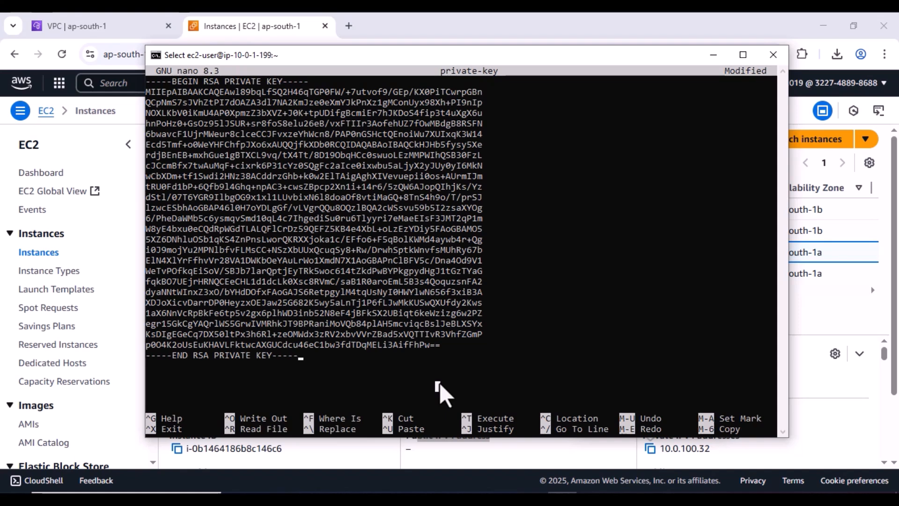
{"action": "key", "text": "ctrl+o"}
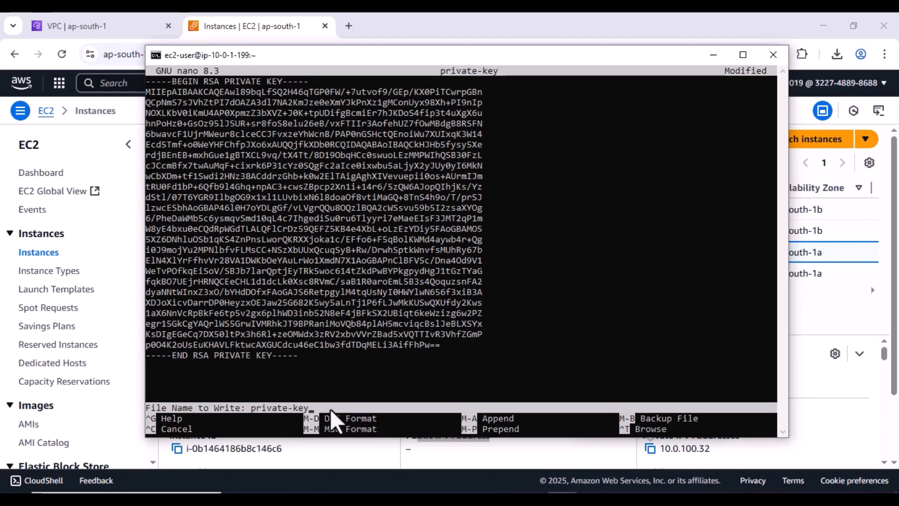
{"action": "key", "text": "Return"}
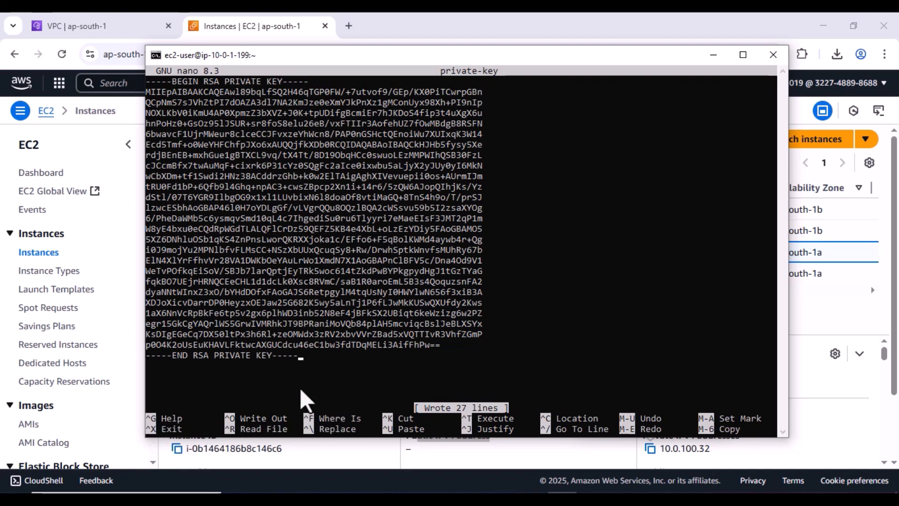
{"action": "left_click", "coordinate": [312, 391]}
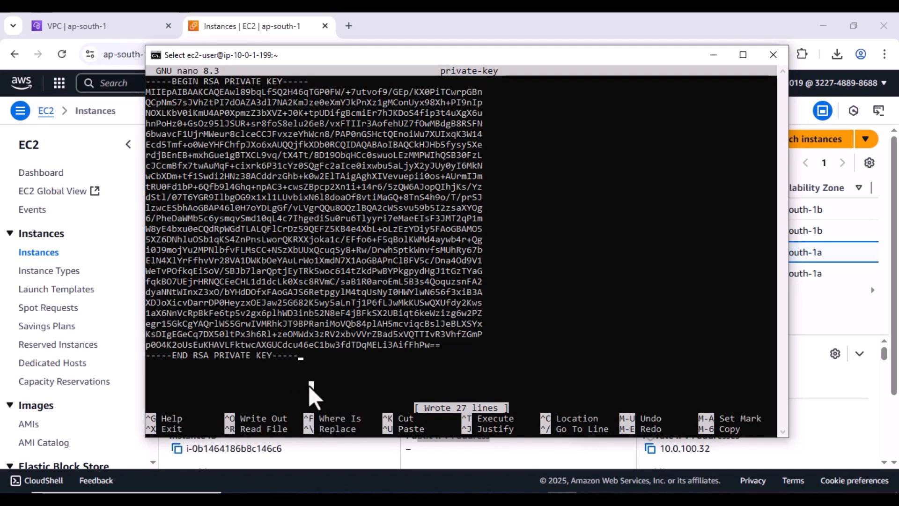
{"action": "key", "text": "ctrl+x"}
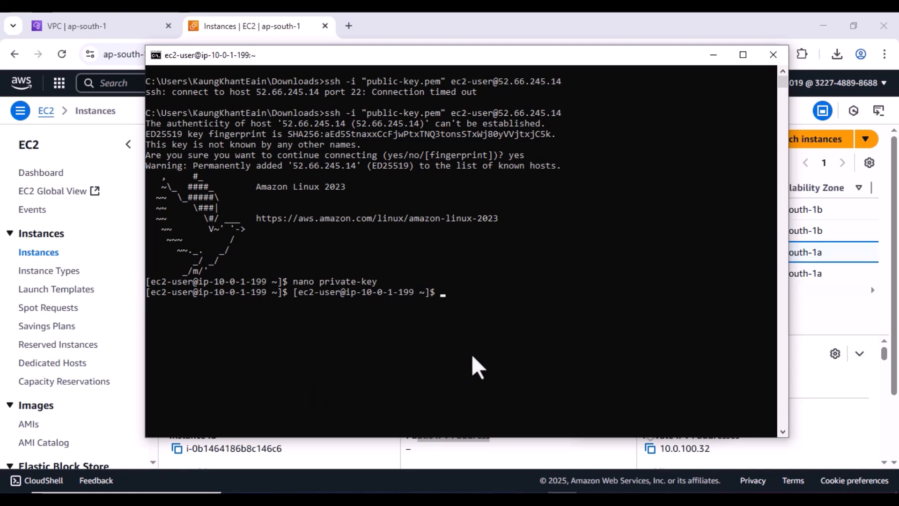
- Clear the screen and list the home directory with ls -l
{"action": "type", "text": "clear"}
{"action": "key", "text": "Return"}
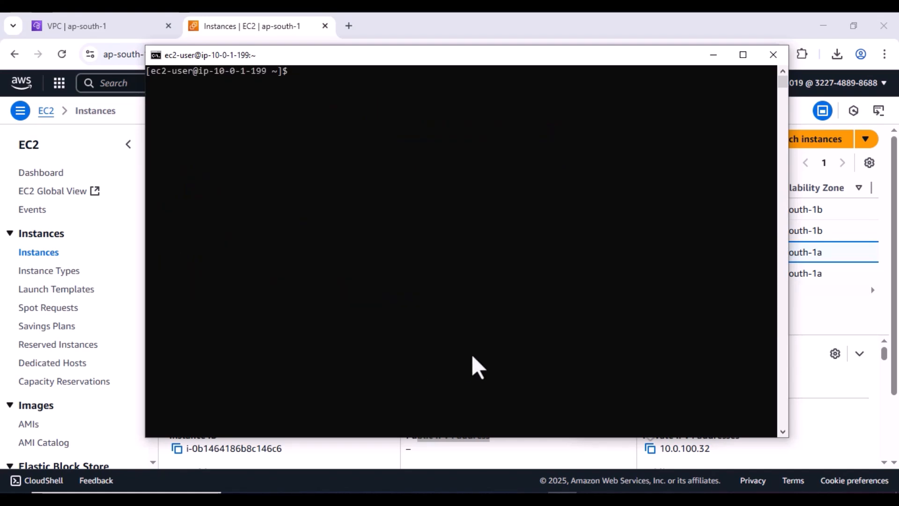
{"action": "type", "text": "ls -l"}
{"action": "key", "text": "Return"}
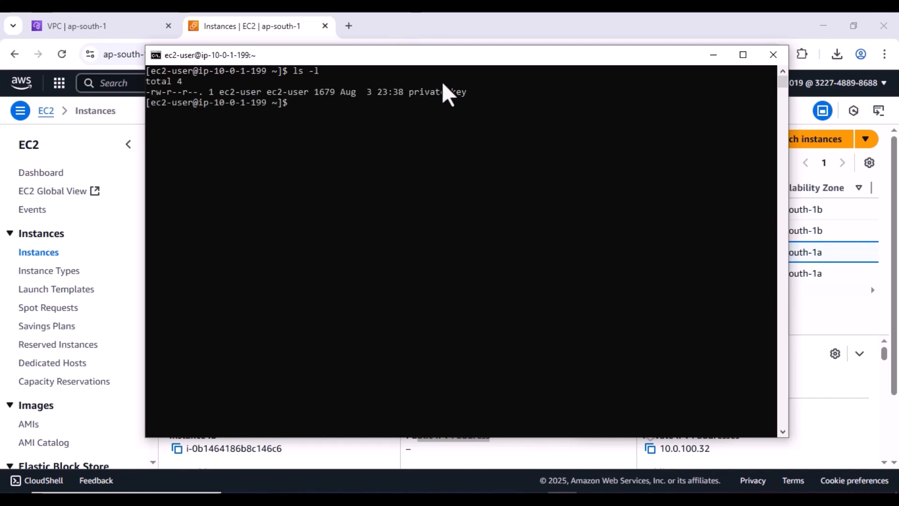
- Delete the private-key file with rm -r and confirm the listing shows total 0
{"action": "type", "text": "ca"}
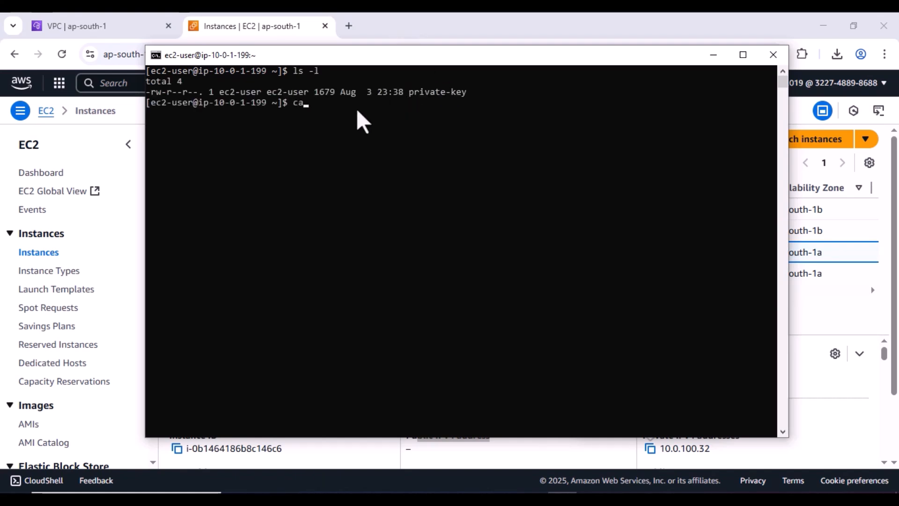
{"action": "type", "text": "t p"}
{"action": "type", "text": "rivate-k"}
{"action": "key", "text": "BackSpace"}
{"action": "key", "text": "BackSpace"}
{"action": "key", "text": "BackSpace"}
{"action": "key", "text": "BackSpace"}
{"action": "key", "text": "BackSpace"}
{"action": "key", "text": "BackSpace"}
{"action": "key", "text": "BackSpace"}
{"action": "key", "text": "BackSpace"}
{"action": "key", "text": "BackSpace"}
{"action": "key", "text": "BackSpace"}
{"action": "key", "text": "BackSpace"}
{"action": "key", "text": "BackSpace"}
{"action": "key", "text": "BackSpace"}
{"action": "type", "text": "nano priv"}
{"action": "key", "text": "BackSpace"}
{"action": "key", "text": "BackSpace"}
{"action": "key", "text": "BackSpace"}
{"action": "key", "text": "BackSpace"}
{"action": "key", "text": "BackSpace"}
{"action": "key", "text": "BackSpace"}
{"action": "key", "text": "BackSpace"}
{"action": "key", "text": "BackSpace"}
{"action": "key", "text": "BackSpace"}
{"action": "type", "text": "rm -r private-ke"}
{"action": "key", "text": "Return"}
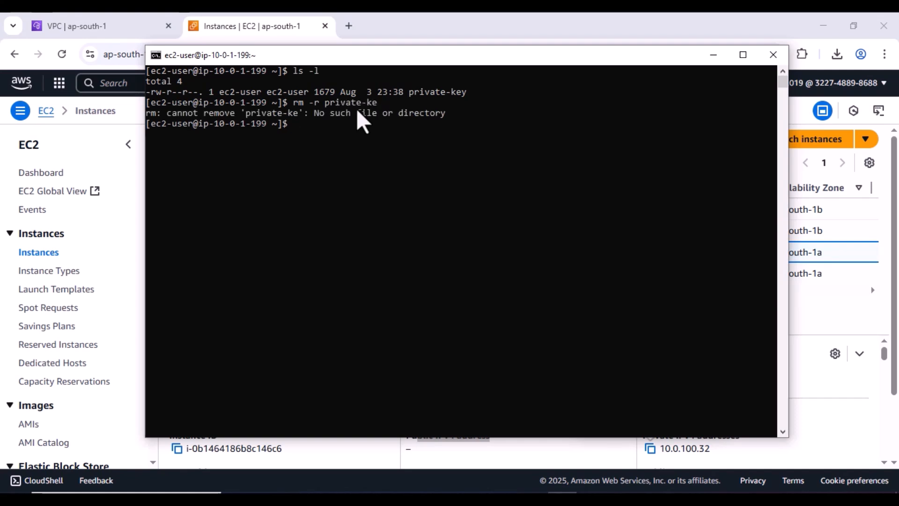
{"action": "key", "text": "Up"}
{"action": "type", "text": "y"}
{"action": "key", "text": "Return"}
{"action": "type", "text": "ls -l"}
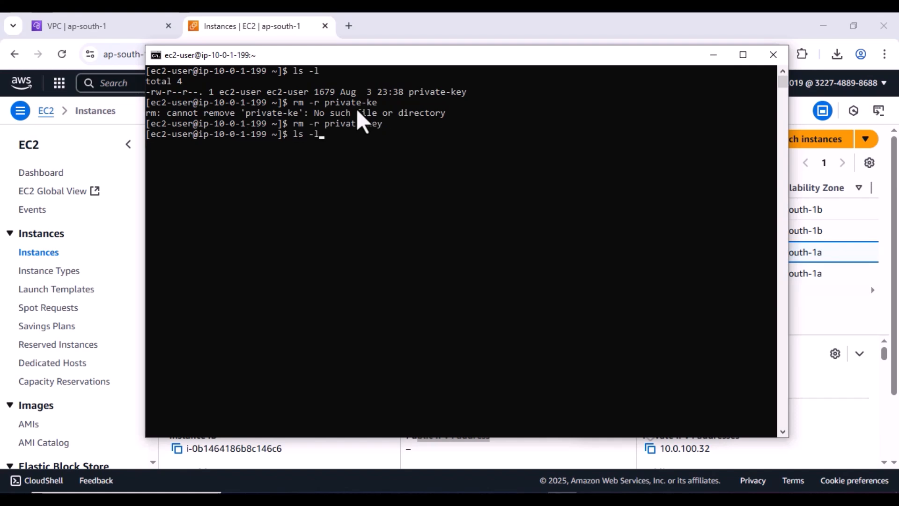
{"action": "key", "text": "Return"}
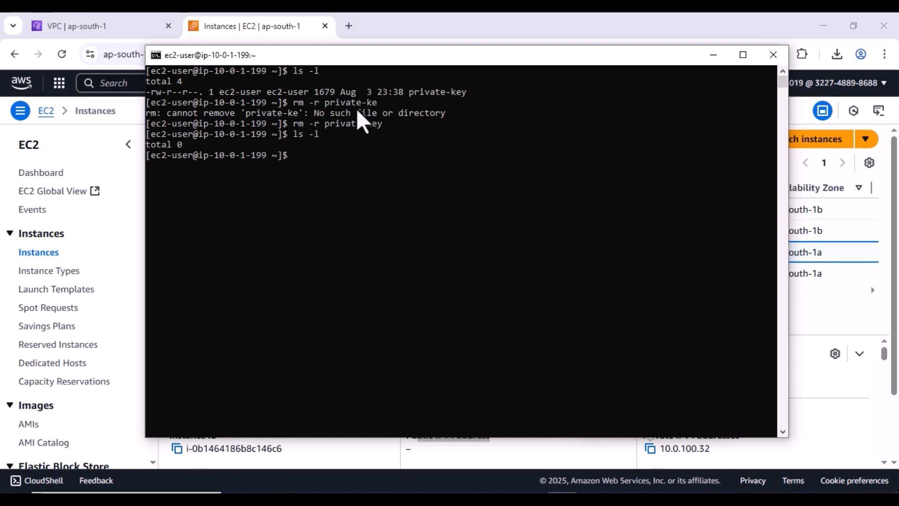
{"action": "type", "text": "nano private-key.pem"}
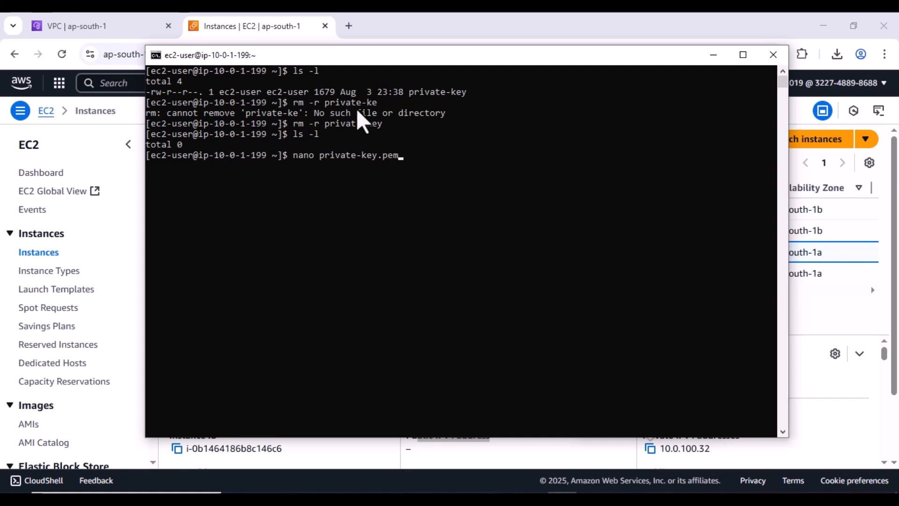
- Save the pasted RSA key as private-key.pem in nano and confirm the 1679-byte file
{"action": "key", "text": "Return"}
{"action": "right_click", "coordinate": [359, 113]}
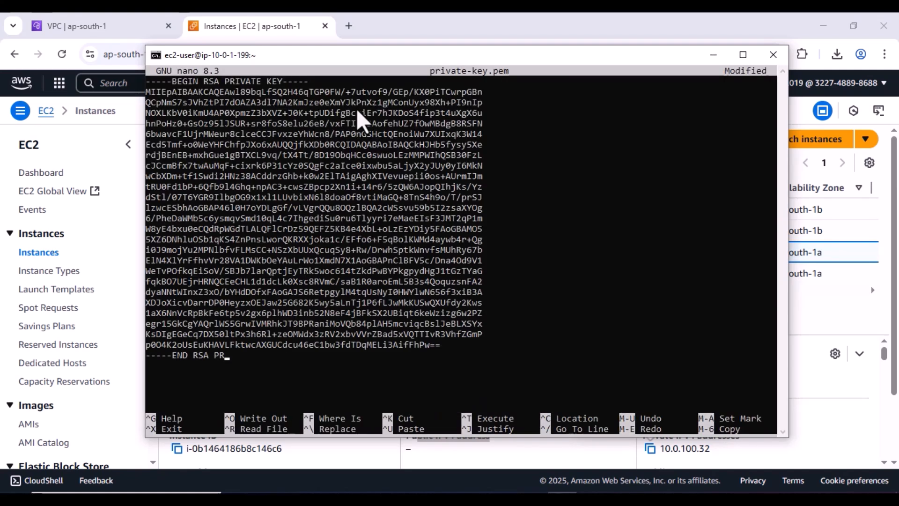
{"action": "left_click", "coordinate": [544, 335]}
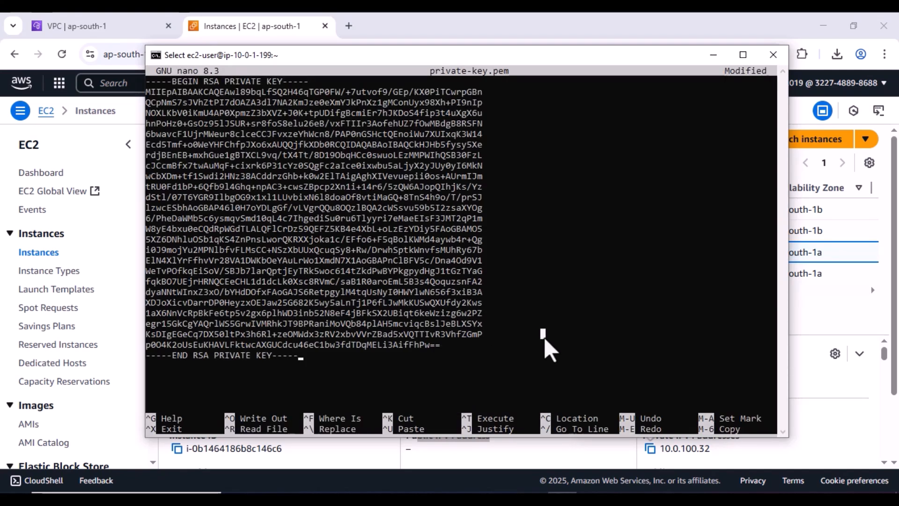
{"action": "key", "text": "ctrl+o"}
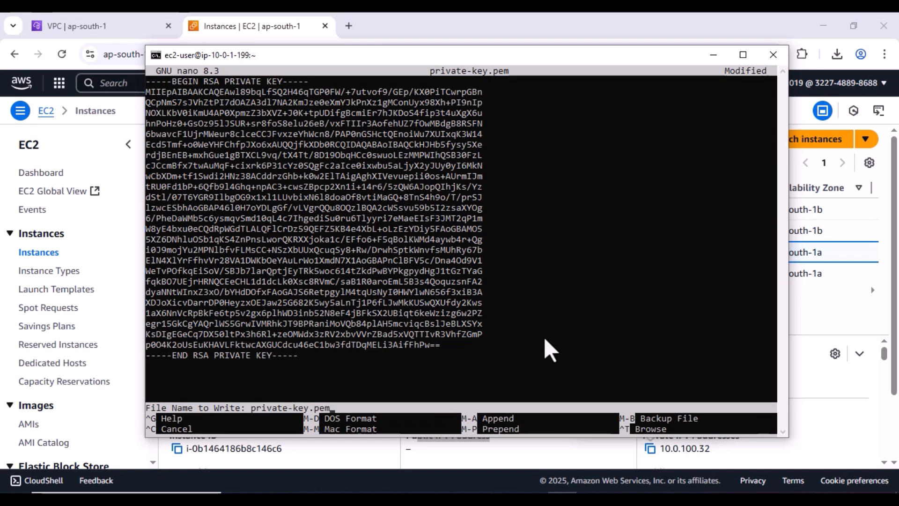
{"action": "key", "text": "Return"}
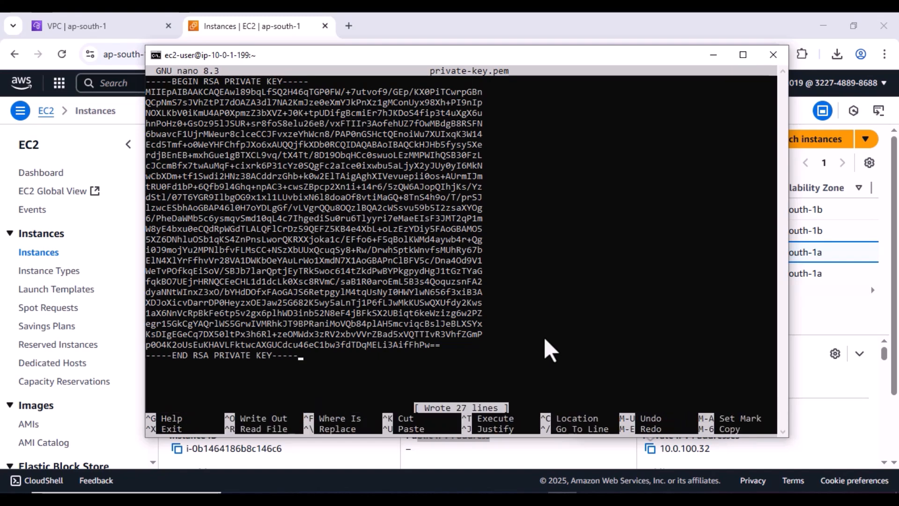
{"action": "key", "text": "ctrl+x"}
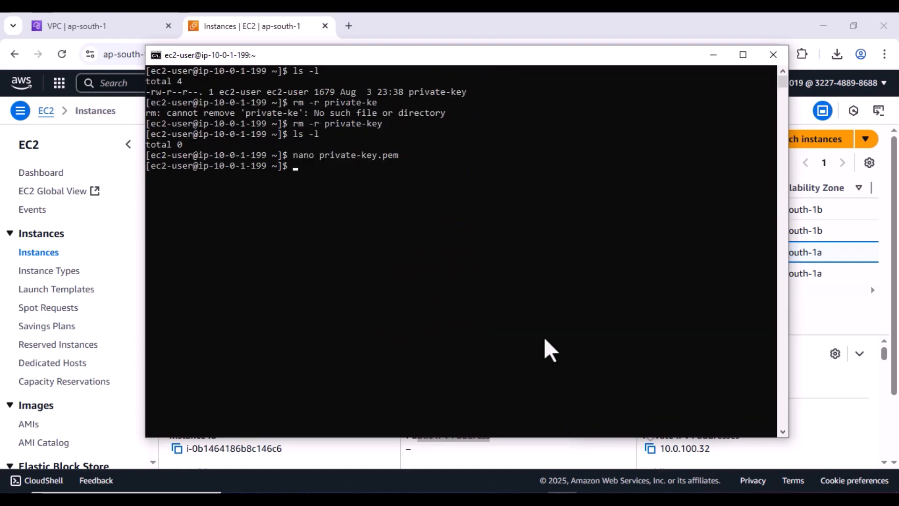
{"action": "type", "text": "ls -l"}
{"action": "key", "text": "Return"}
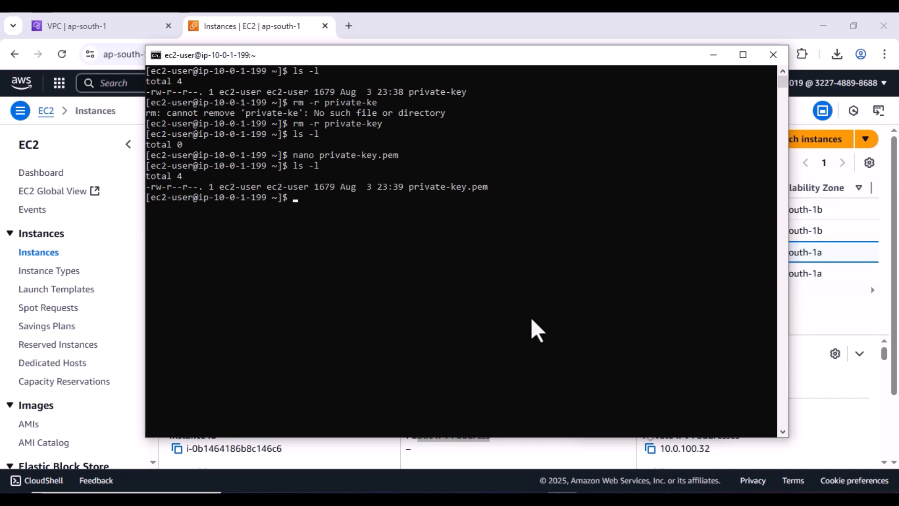
{"action": "type", "text": "ssh -i private-key.pem "}
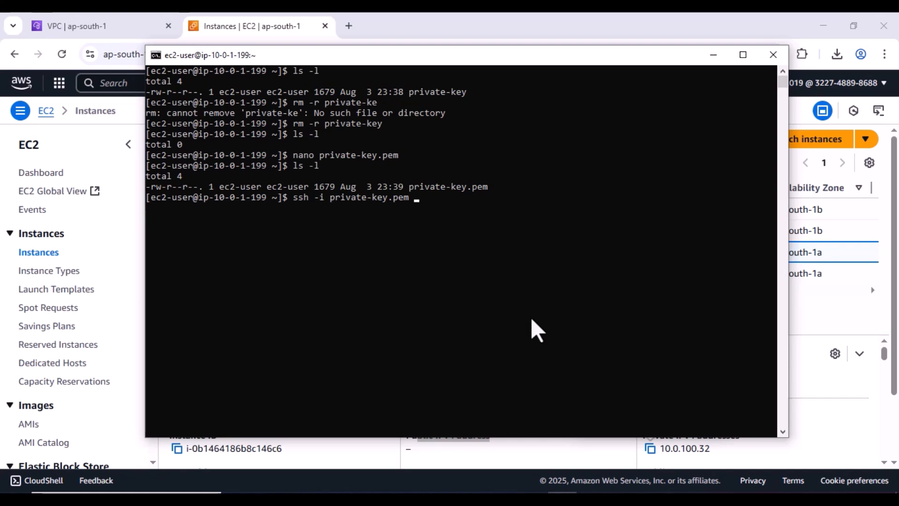
{"action": "type", "text": "ec2-user@"}
- Copy private-server's private IPv4 10.0.100.32 from the EC2 Instances page into the clipboard
{"action": "left_click", "coordinate": [712, 58]}
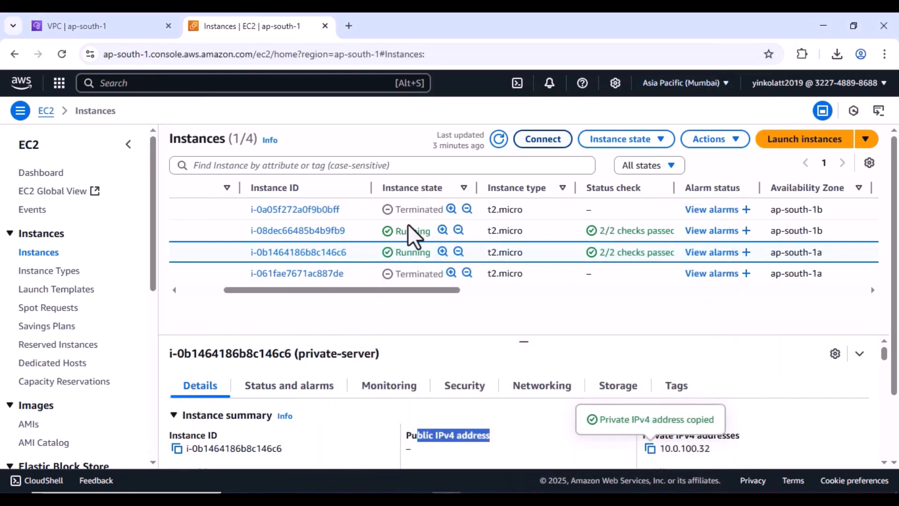
{"action": "scroll", "coordinate": [309, 300], "scroll_direction": "left", "scroll_amount": 1}
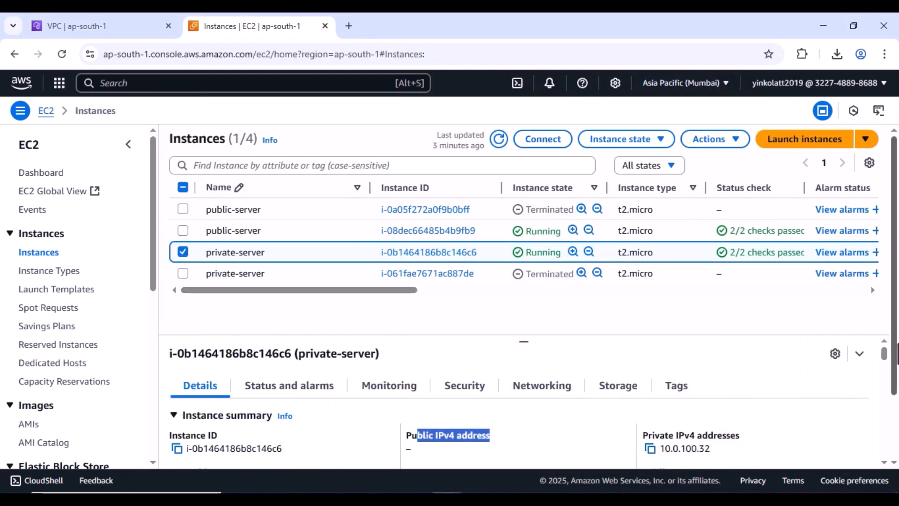
{"action": "left_click_drag", "start_coordinate": [885, 352], "coordinate": [889, 401]}
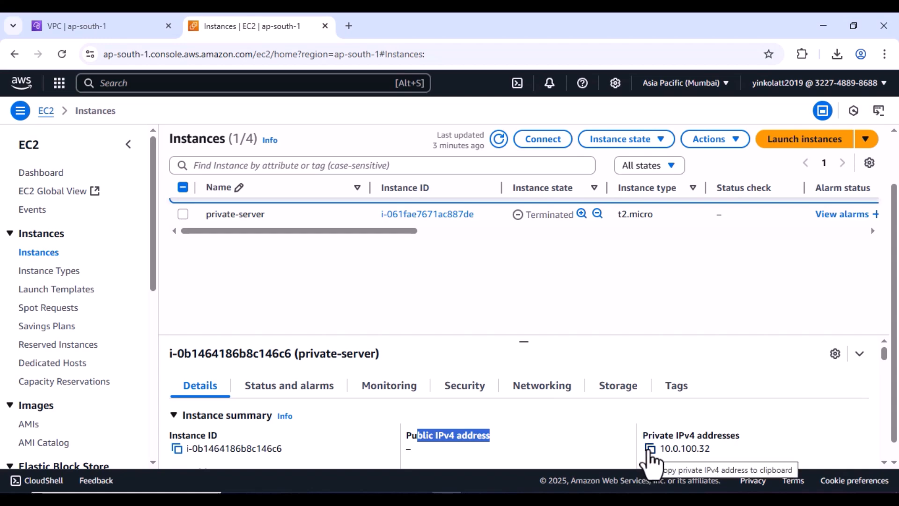
{"action": "left_click", "coordinate": [650, 449]}
{"action": "key", "text": "alt+Tab"}
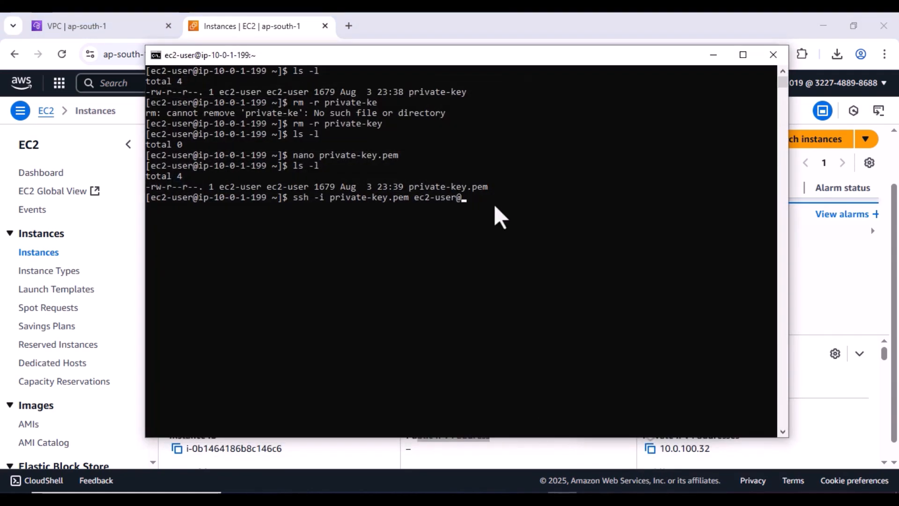
{"action": "right_click", "coordinate": [497, 206]}
{"action": "key", "text": "Return"}
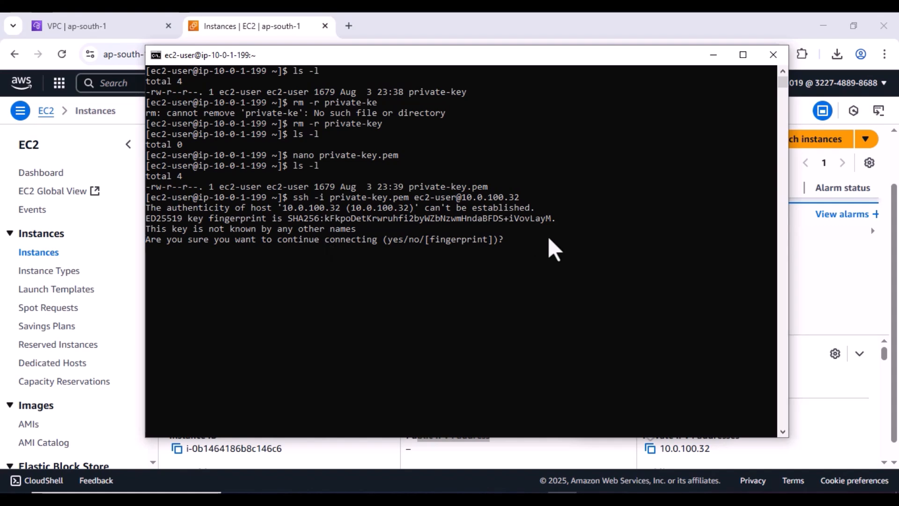
{"action": "type", "text": "yes"}
{"action": "key", "text": "Return"}
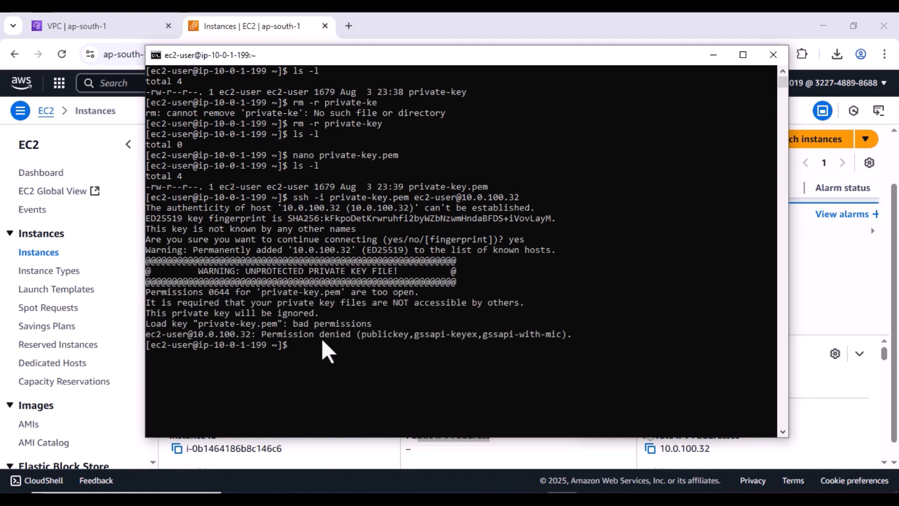
- Run chmod 400 on private-key.pem and clear the screen
{"action": "left_click", "coordinate": [348, 357]}
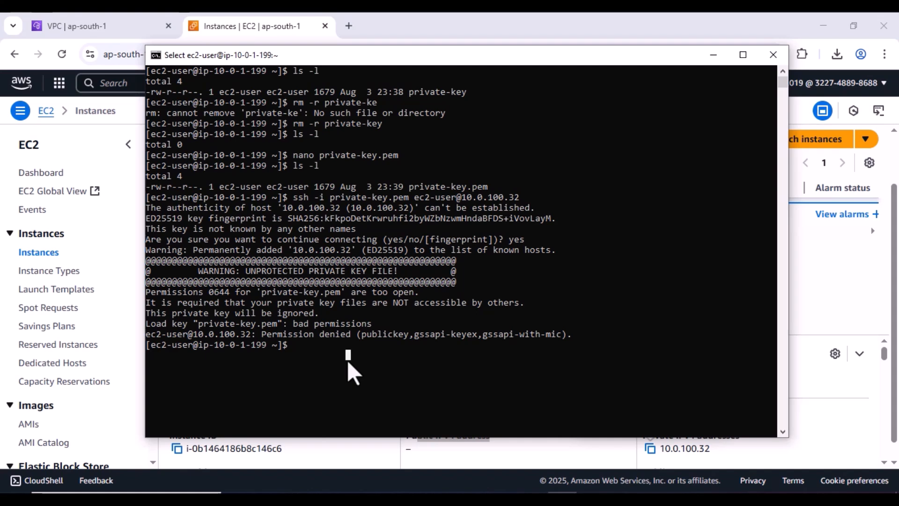
{"action": "type", "text": "chmo"}
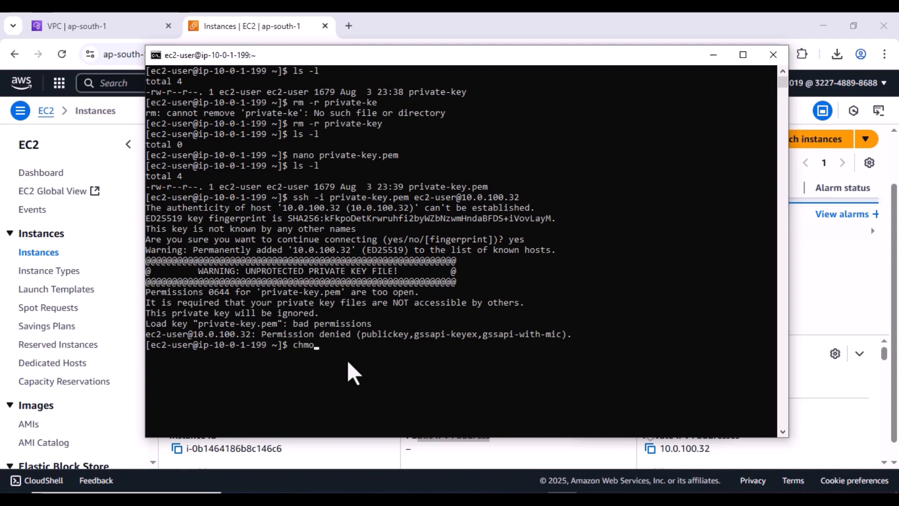
{"action": "type", "text": "ed 400 private-key"}
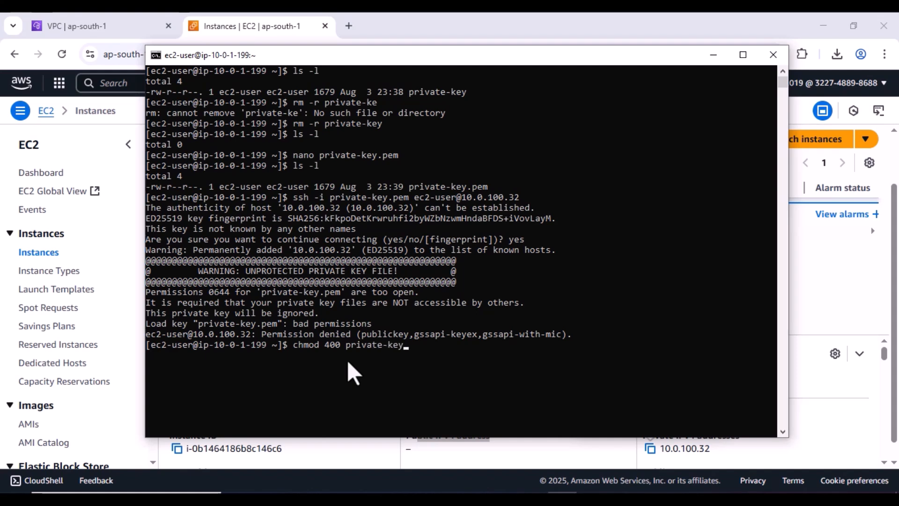
{"action": "type", "text": ".pem"}
{"action": "key", "text": "Return"}
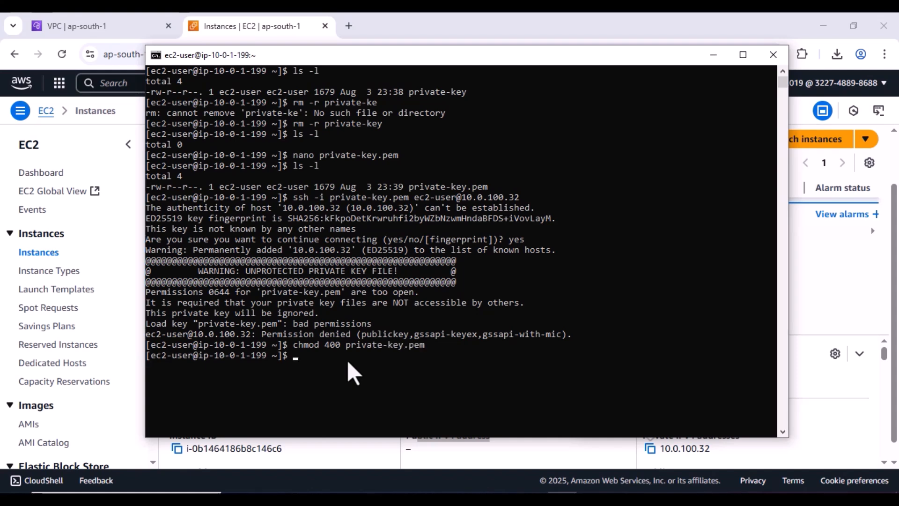
{"action": "type", "text": "clear"}
{"action": "key", "text": "Return"}
{"action": "type", "text": "s"}
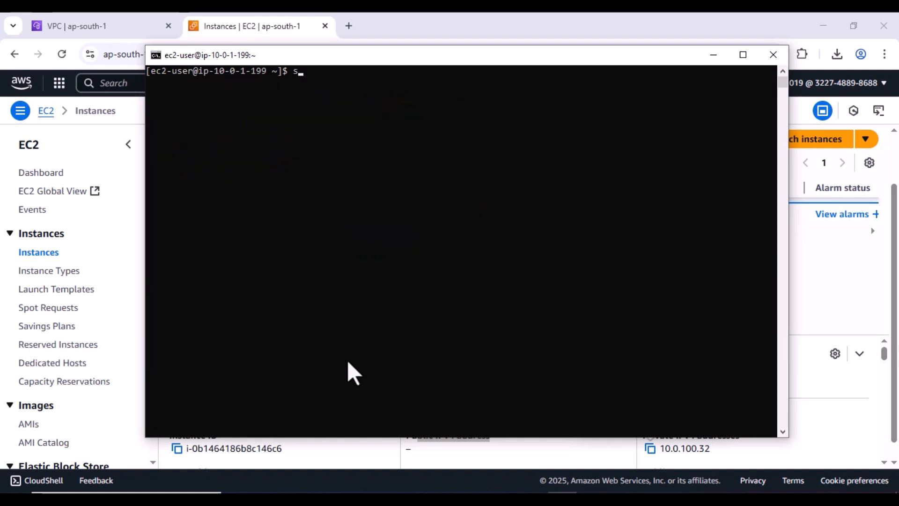
{"action": "type", "text": "sh -i private-key.pem "}
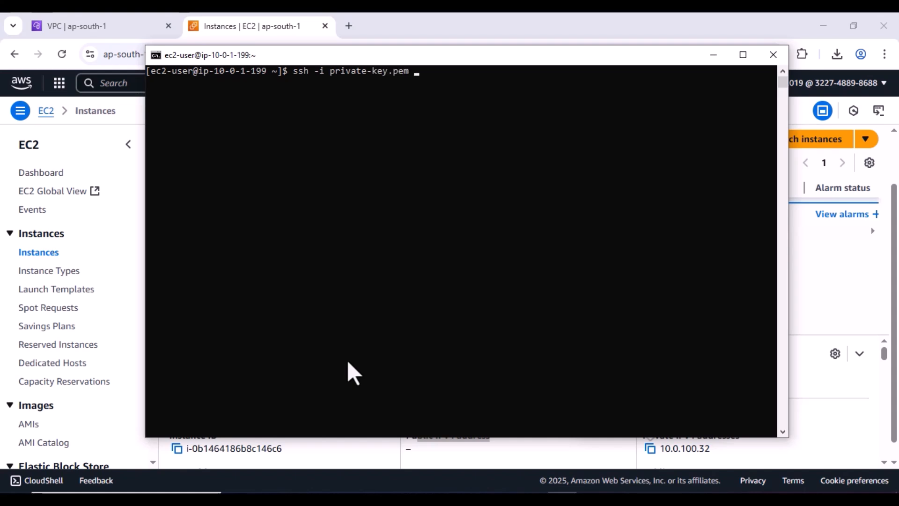
{"action": "type", "text": "ec2-user@"}
{"action": "right_click", "coordinate": [565, 118]}
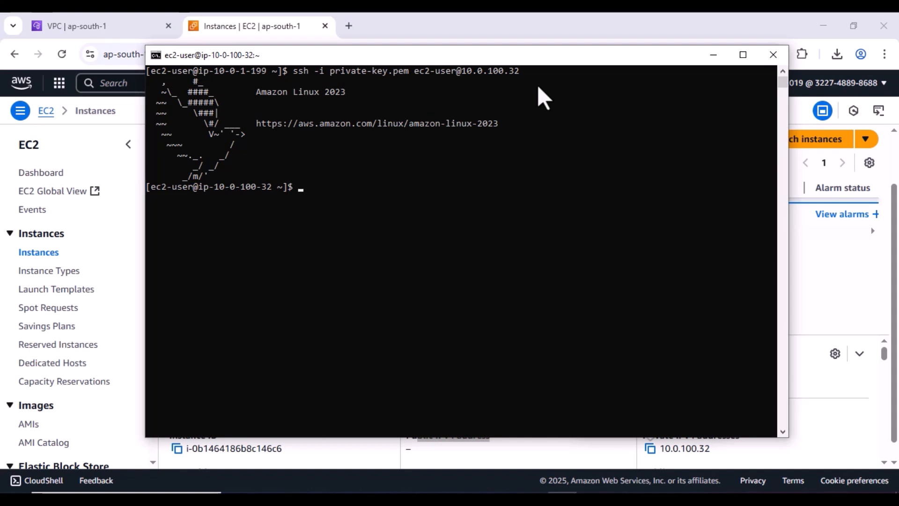
{"action": "left_click", "coordinate": [205, 188]}
{"action": "left_click_drag", "start_coordinate": [204, 192], "coordinate": [274, 190]}
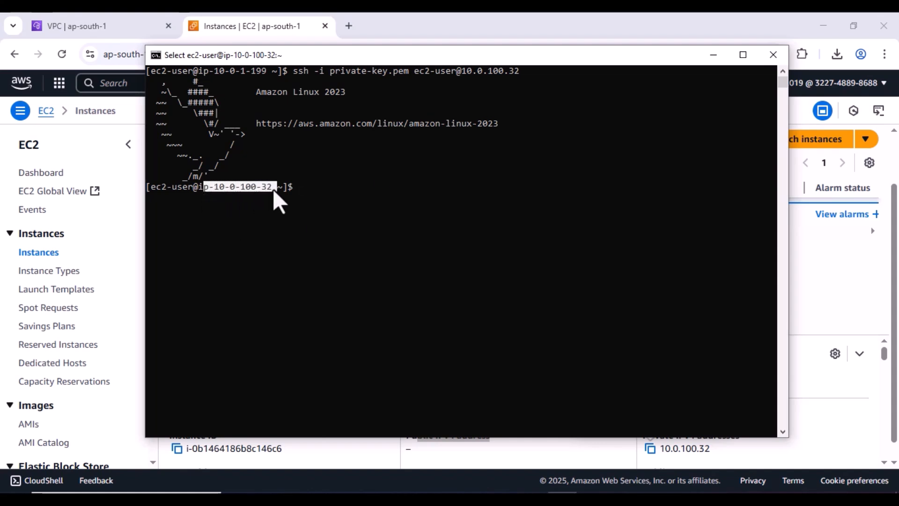
{"action": "left_click", "coordinate": [329, 183]}
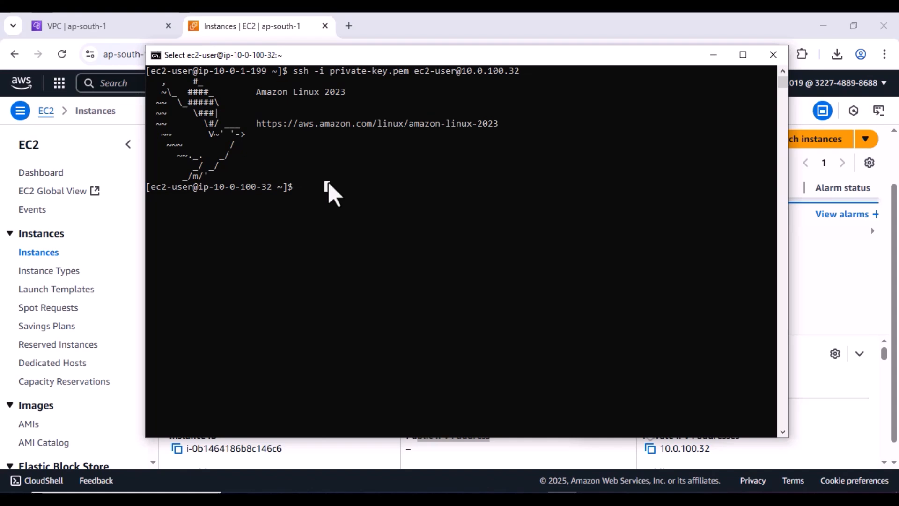
- Ping google.com from the private server, stop the unanswered ping, and run exit
{"action": "type", "text": "ping"}
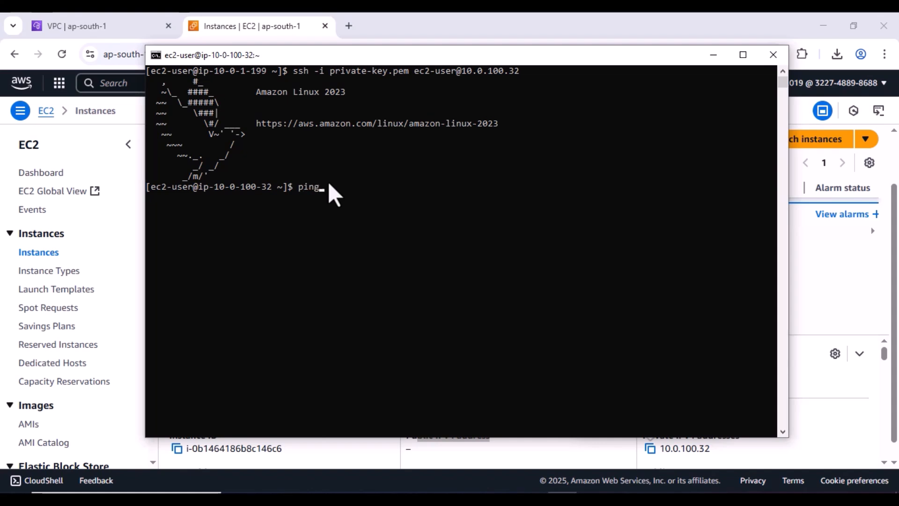
{"action": "type", "text": " google.com"}
{"action": "key", "text": "Return"}
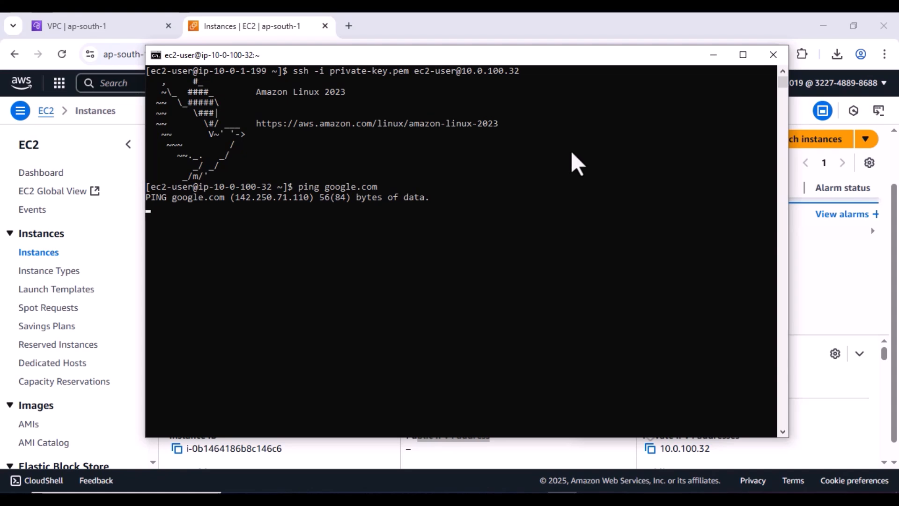
{"action": "left_click", "coordinate": [590, 206]}
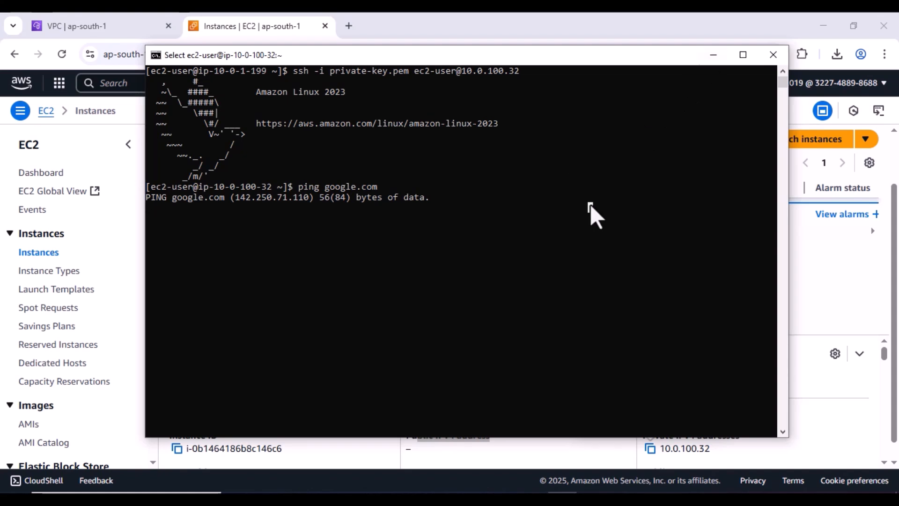
{"action": "key", "text": "ctrl+c"}
{"action": "key", "text": "ctrl+c"}
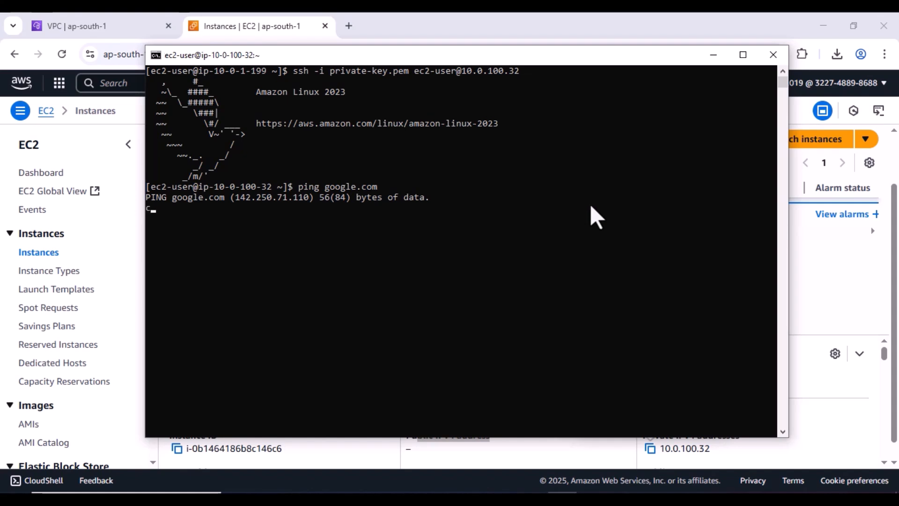
{"action": "key", "text": "ctrl+z"}
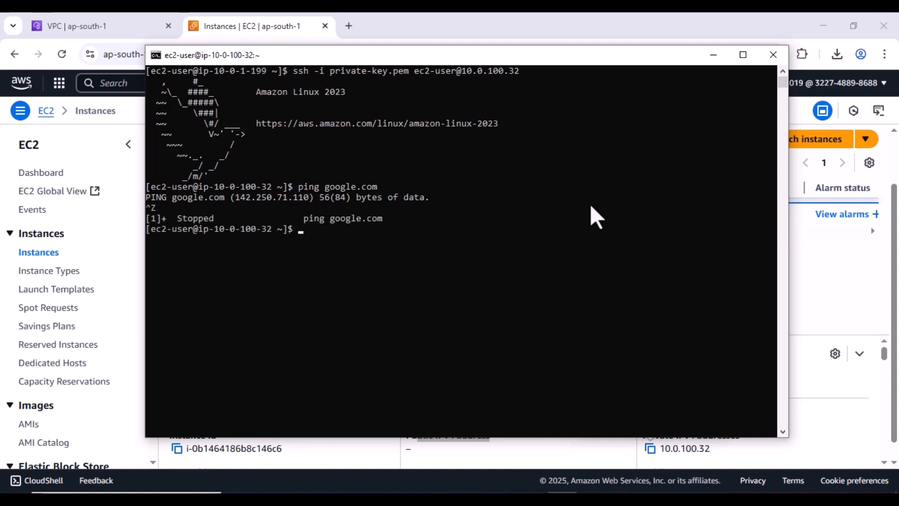
{"action": "type", "text": "exit"}
{"action": "key", "text": "Return"}
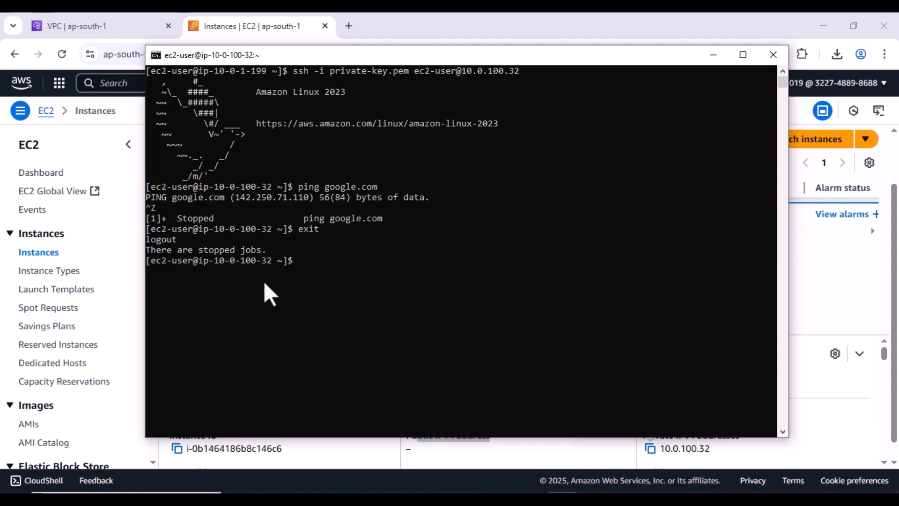
- Ping google.com again, stop it after getting no replies, and hide the terminal
{"action": "left_click_drag", "start_coordinate": [214, 263], "coordinate": [328, 268]}
{"action": "left_click", "coordinate": [328, 268]}
{"action": "type", "text": "p"}
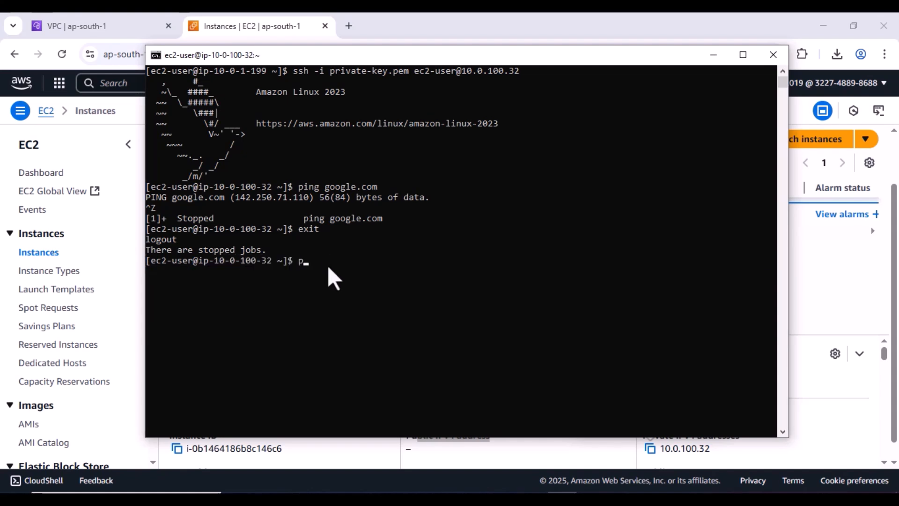
{"action": "type", "text": "ing google.com"}
{"action": "key", "text": "Return"}
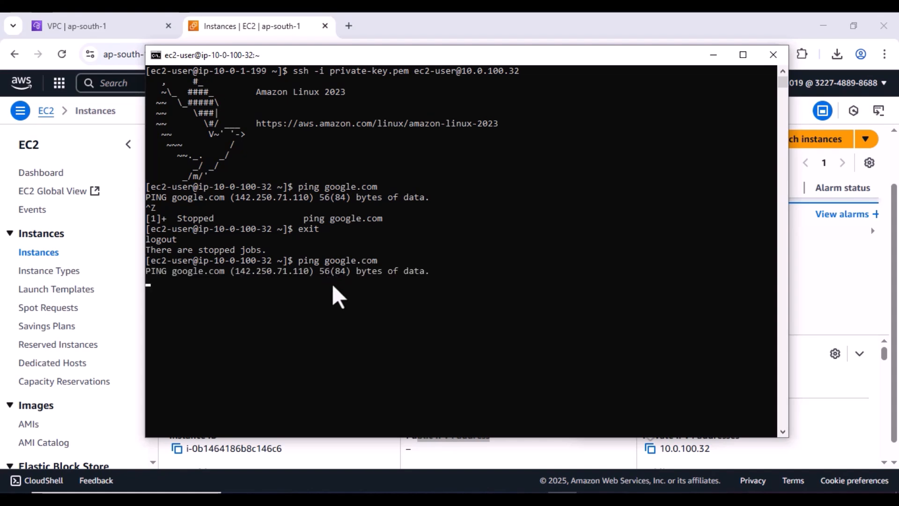
{"action": "left_click", "coordinate": [332, 285]}
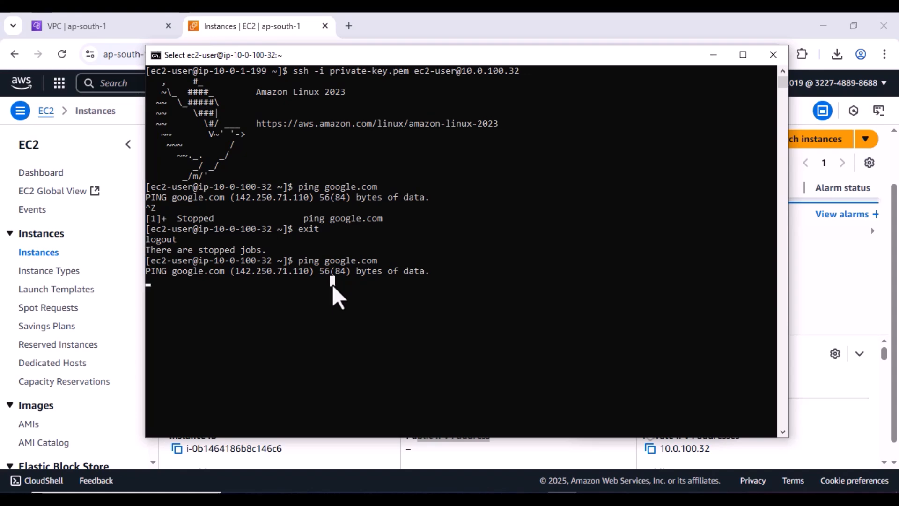
{"action": "key", "text": "ctrl+c"}
{"action": "left_click", "coordinate": [713, 55]}
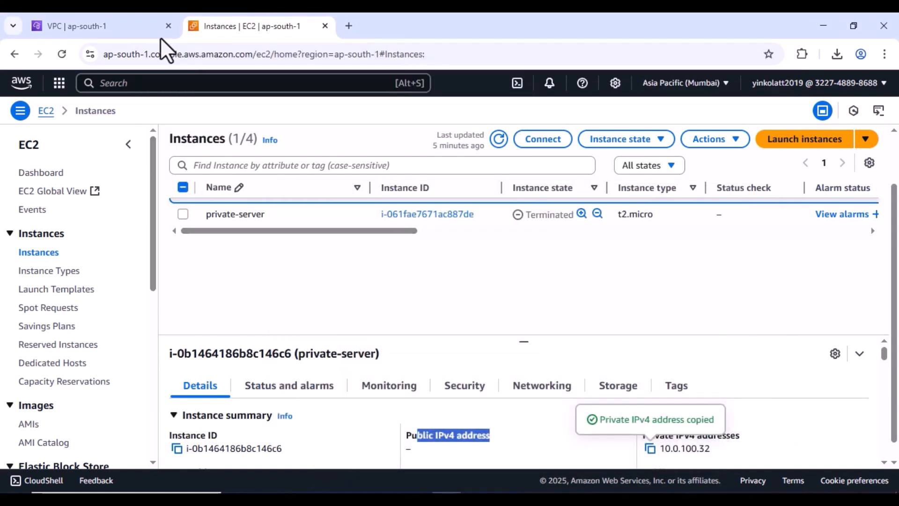
- In the VPC console, review Main-Route-Table's subnet associations and save them unchanged
{"action": "left_click", "coordinate": [127, 27]}
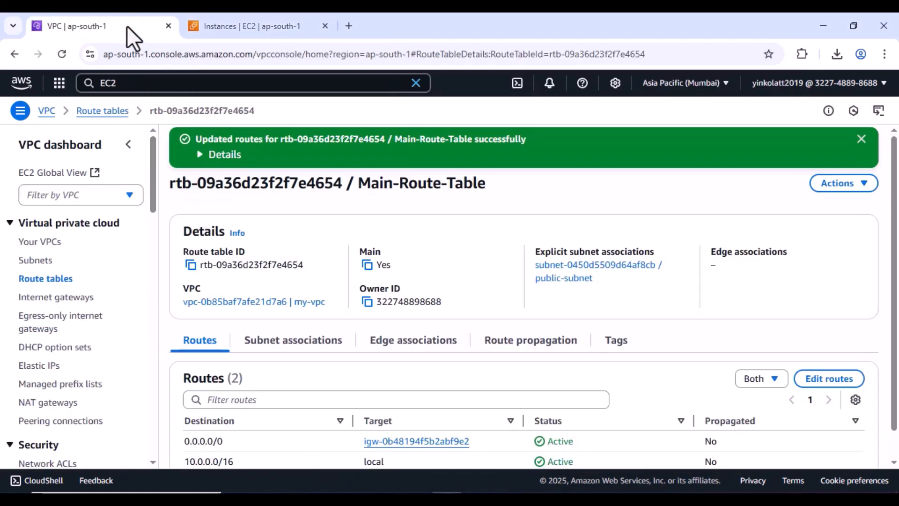
{"action": "left_click", "coordinate": [51, 280]}
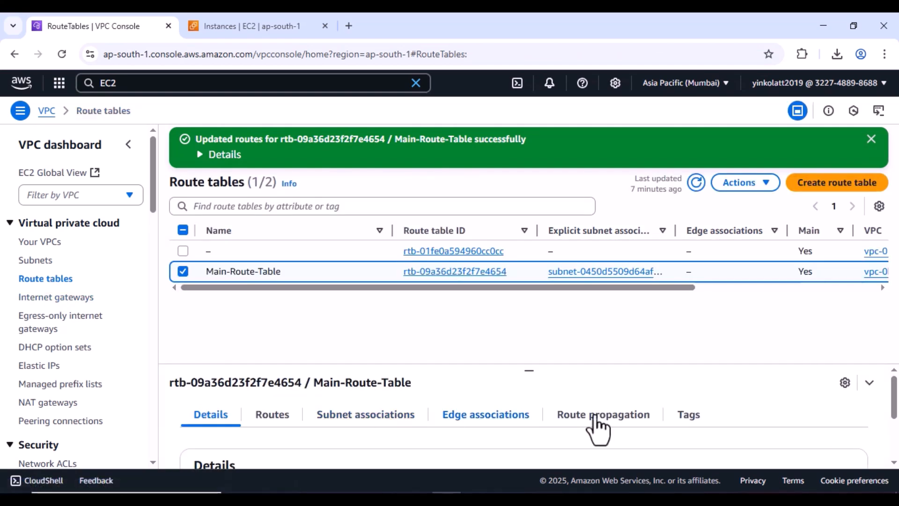
{"action": "scroll", "coordinate": [623, 429], "scroll_direction": "down", "scroll_amount": 2}
{"action": "scroll", "coordinate": [628, 428], "scroll_direction": "up", "scroll_amount": 2}
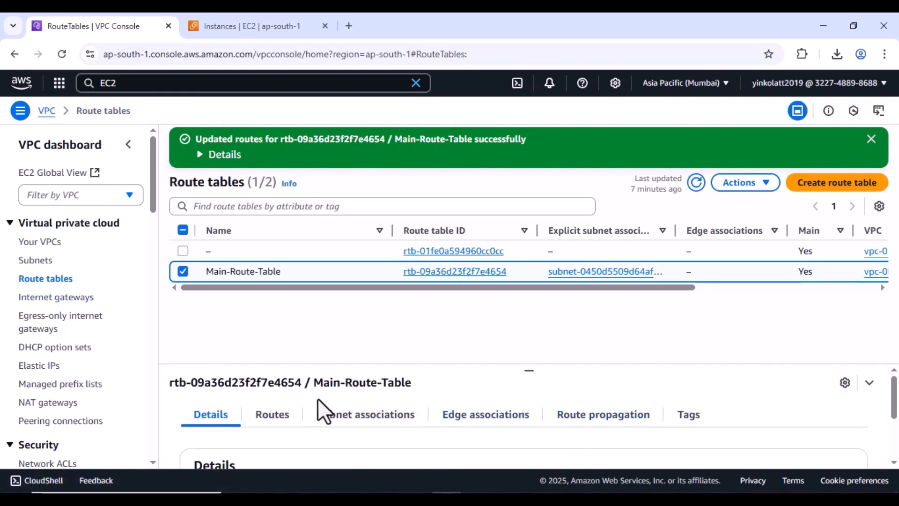
{"action": "left_click", "coordinate": [333, 414]}
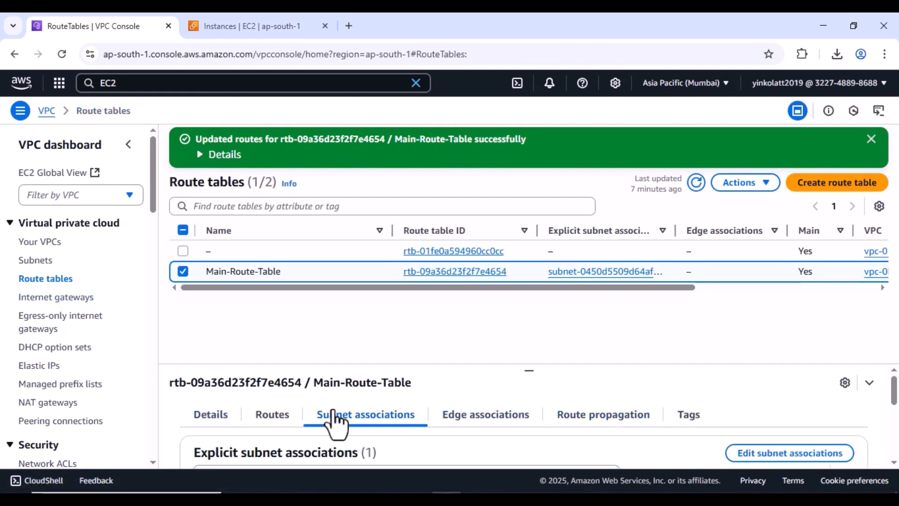
{"action": "left_click", "coordinate": [797, 457]}
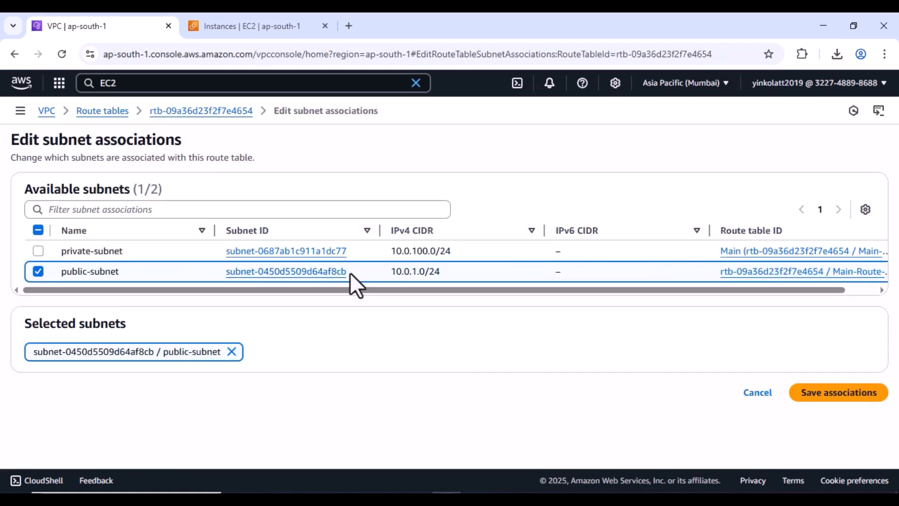
{"action": "left_click", "coordinate": [836, 397]}
{"action": "left_click", "coordinate": [102, 113]}
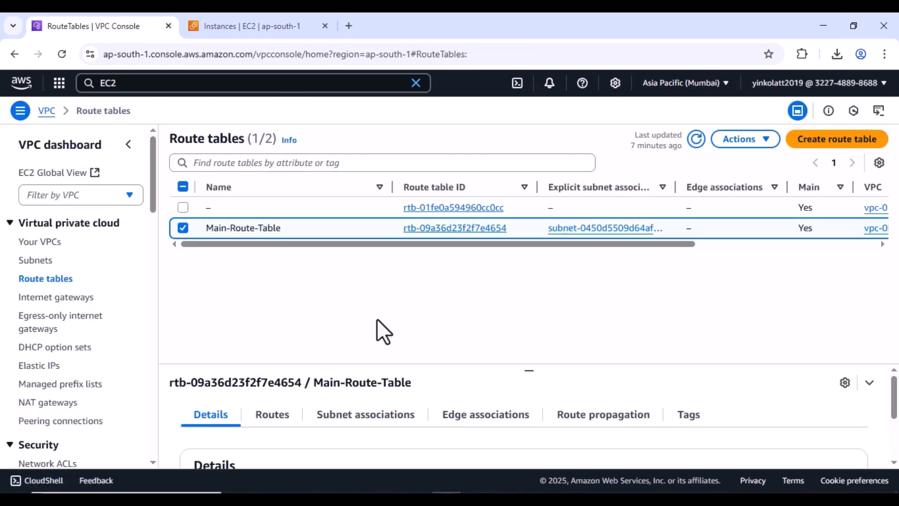
- Open Main-Route-Table's route editor, then check the Internet gateways list
{"action": "left_click", "coordinate": [260, 418]}
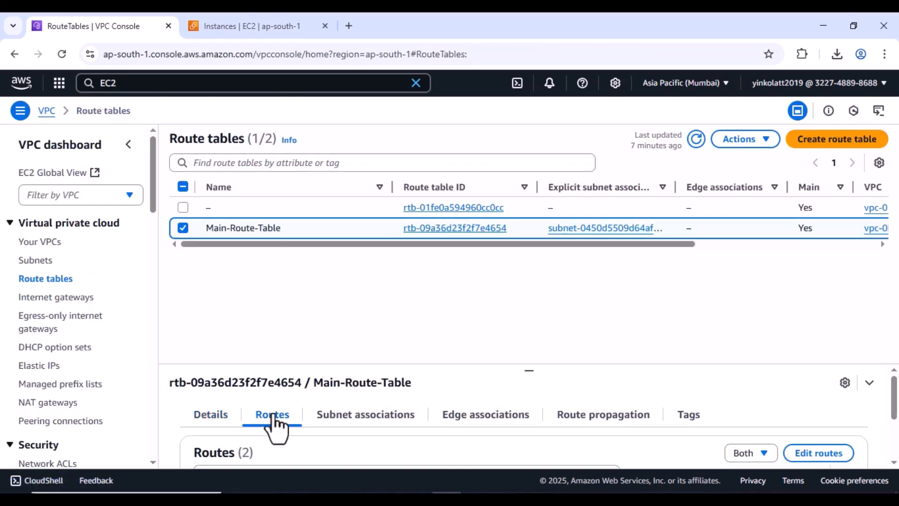
{"action": "left_click", "coordinate": [808, 453]}
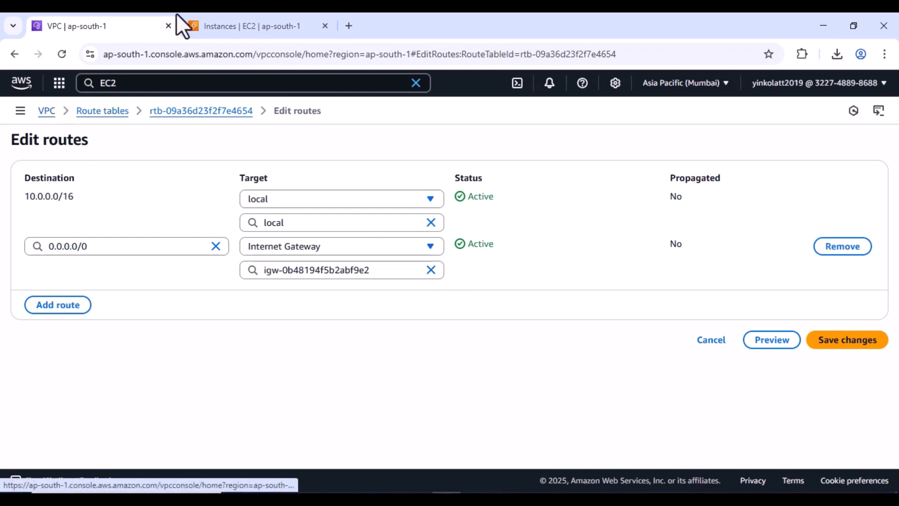
{"action": "left_click", "coordinate": [47, 116]}
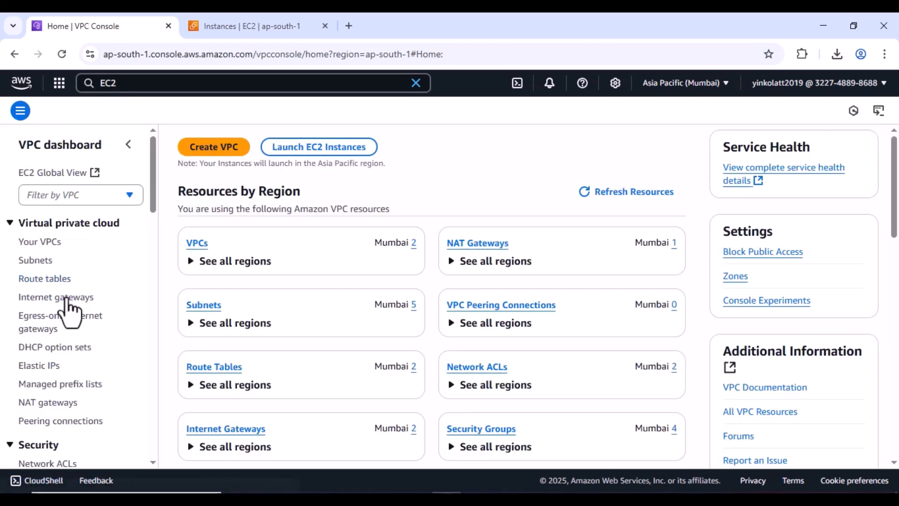
{"action": "left_click", "coordinate": [66, 298]}
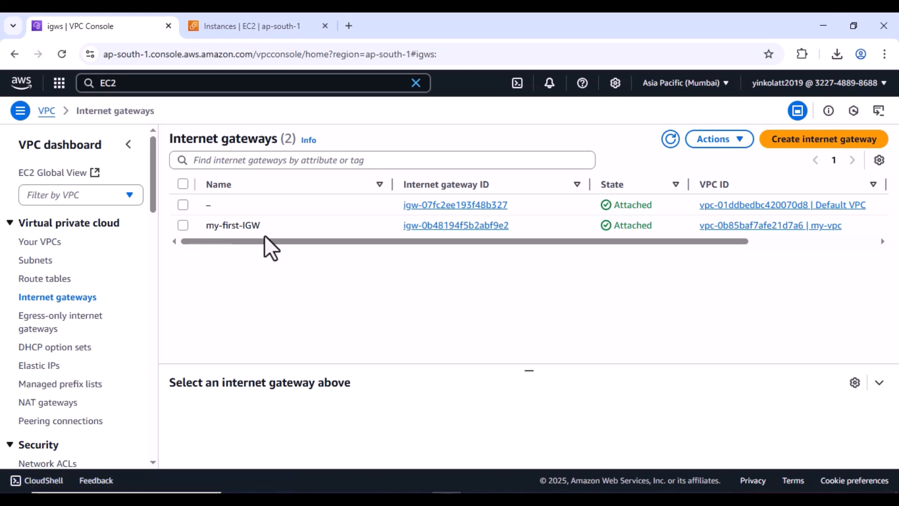
{"action": "left_click_drag", "start_coordinate": [271, 240], "coordinate": [251, 234]}
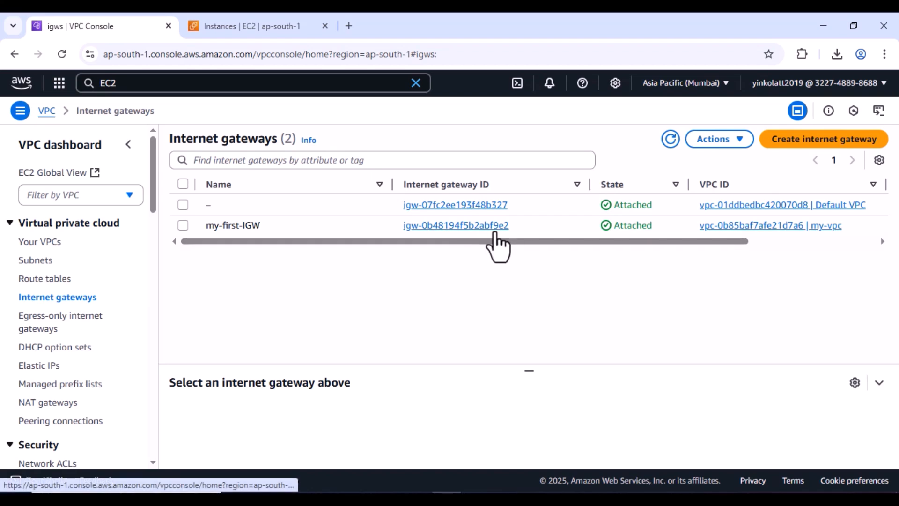
- Reopen Main-Route-Table's routes and save unchanged, 0.0.0.0/0 already targeting the internet gateway
{"action": "left_click", "coordinate": [47, 280]}
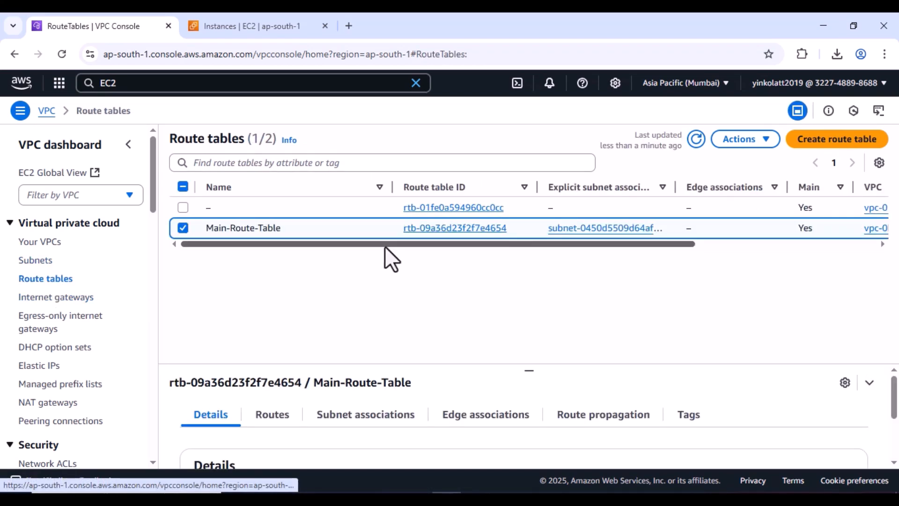
{"action": "left_click", "coordinate": [281, 422]}
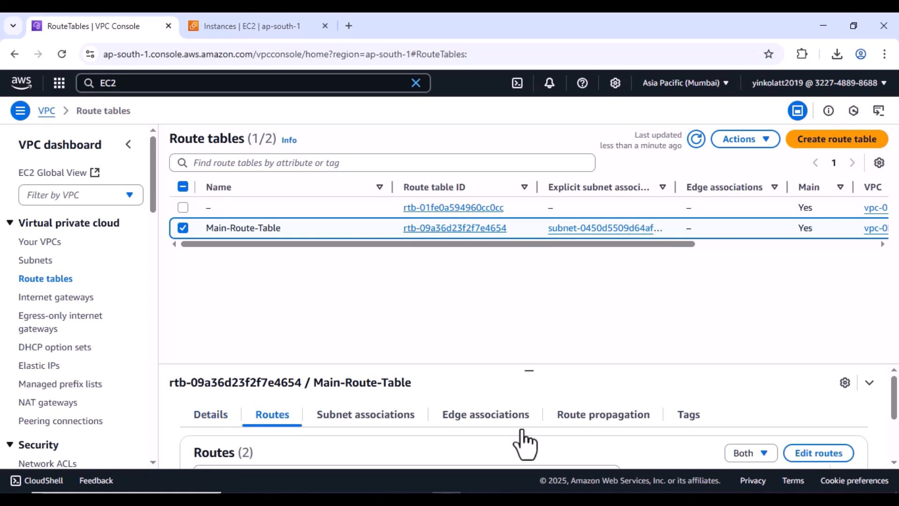
{"action": "left_click", "coordinate": [830, 455]}
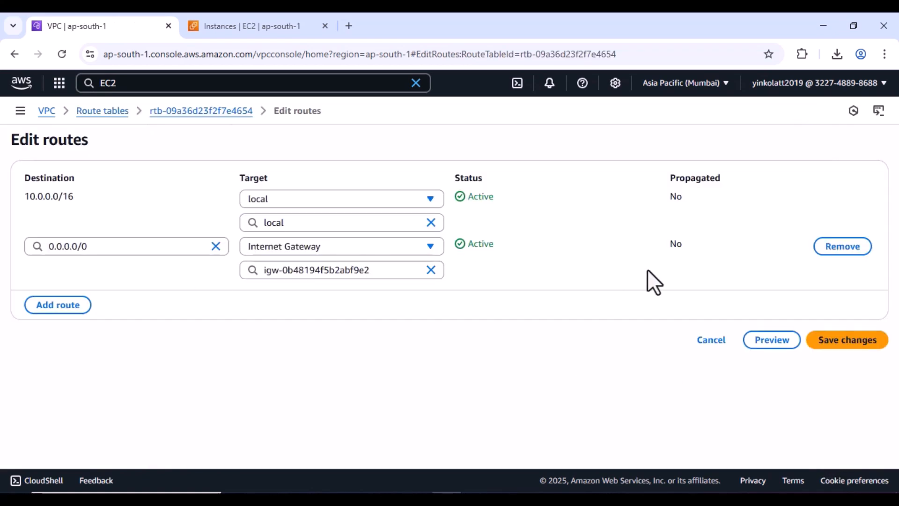
{"action": "left_click", "coordinate": [846, 341]}
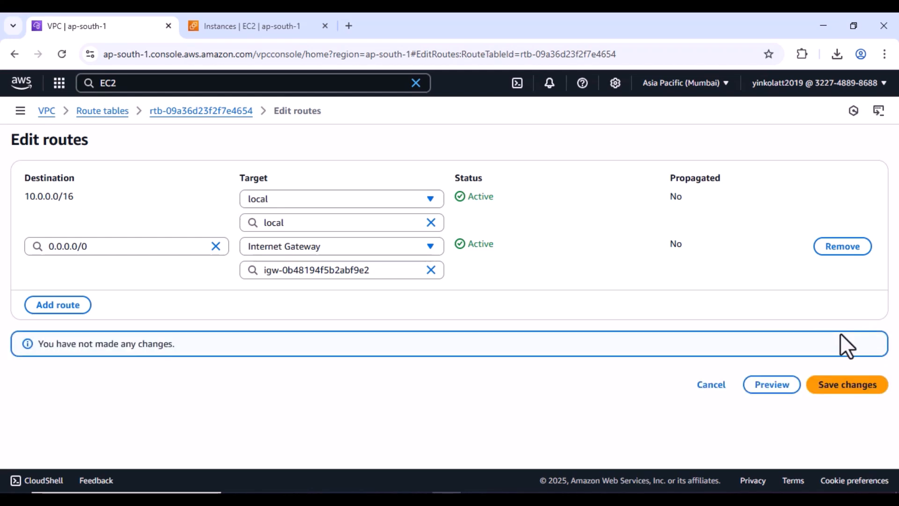
{"action": "left_click", "coordinate": [235, 14]}
{"action": "left_click", "coordinate": [82, 25]}
{"action": "key", "text": "alt+Tab"}
{"action": "left_click", "coordinate": [534, 275]}
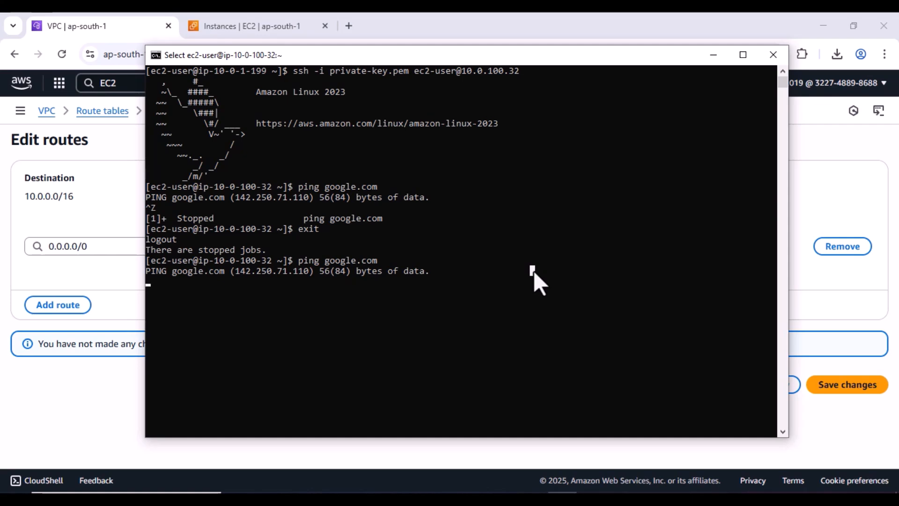
- Suspend the private server's unanswered ping, clear the screen, and exit back to the public server
{"action": "key", "text": "Escape"}
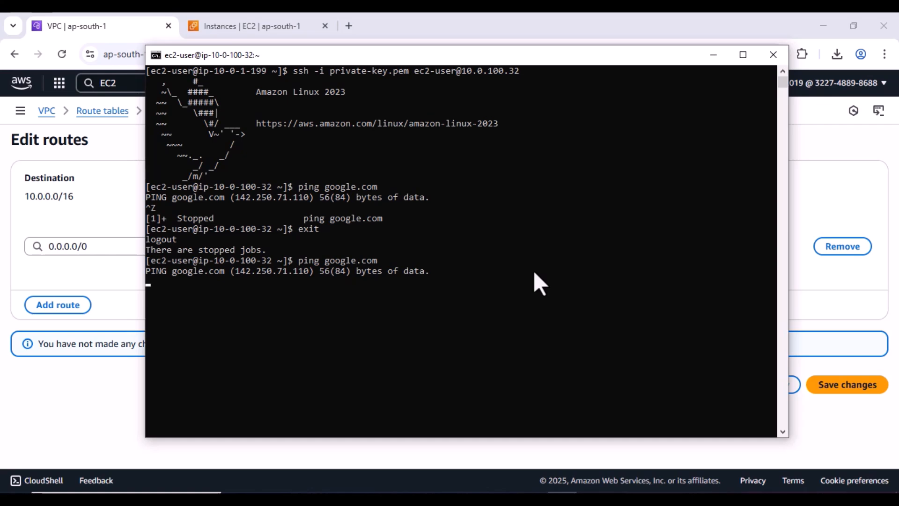
{"action": "key", "text": "ctrl+z"}
{"action": "type", "text": "cle"}
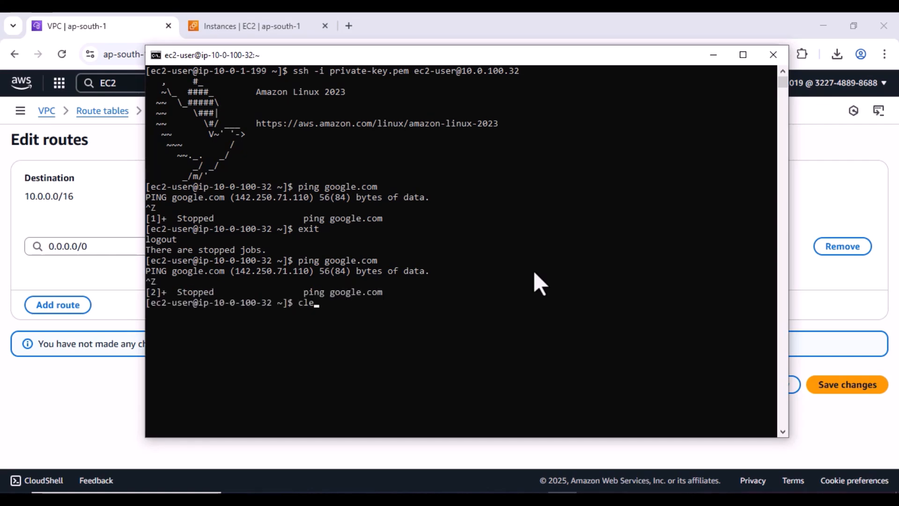
{"action": "type", "text": "ar"}
{"action": "key", "text": "Return"}
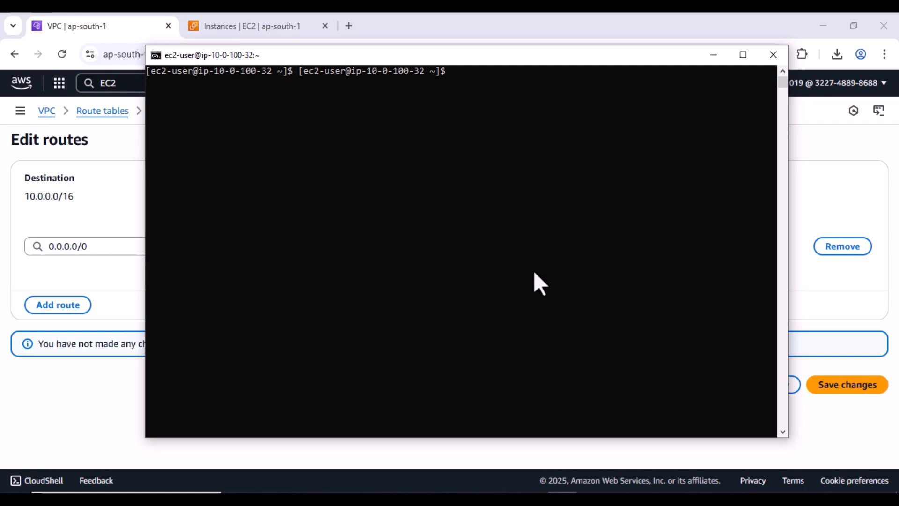
{"action": "type", "text": "clear"}
{"action": "key", "text": "Return"}
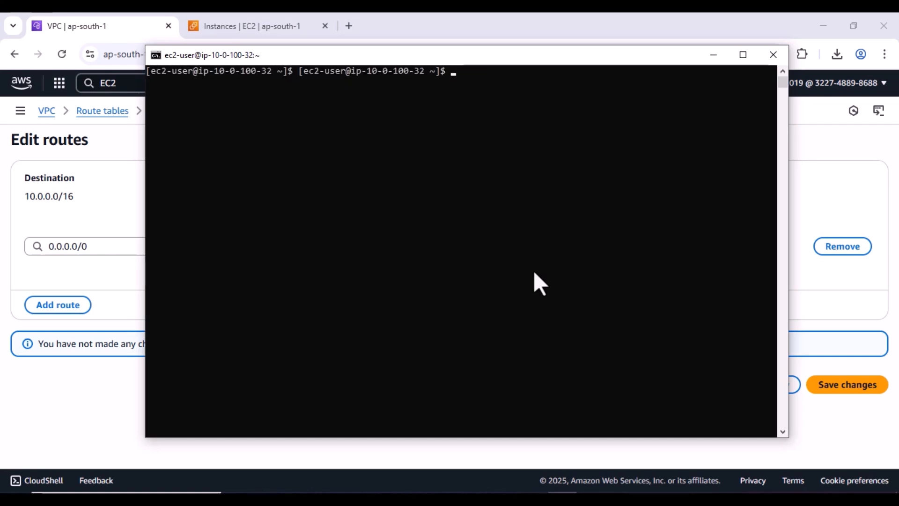
{"action": "type", "text": "exit"}
{"action": "key", "text": "Return"}
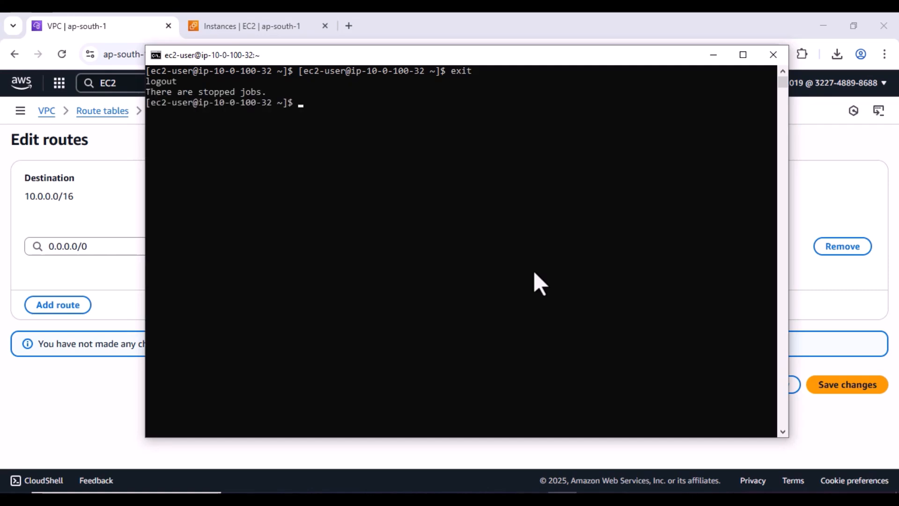
{"action": "type", "text": "exit"}
{"action": "key", "text": "Return"}
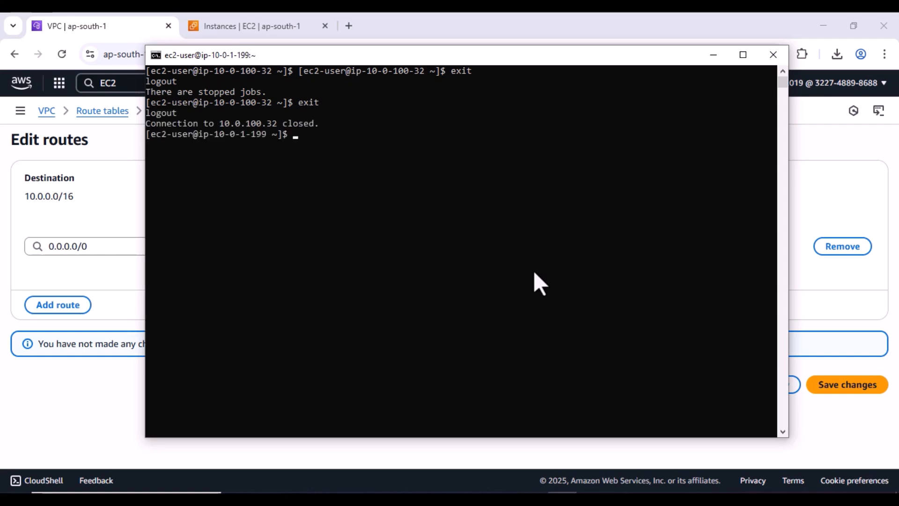
- Ping google.com from the public server 10.0.1.199 and stop it after replies arrive
{"action": "type", "text": "ping google.com"}
{"action": "key", "text": "Return"}
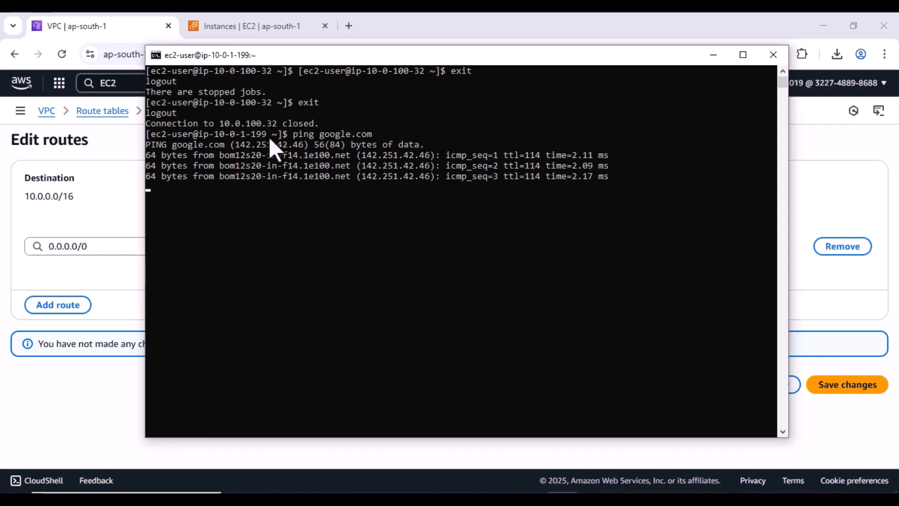
{"action": "left_click_drag", "start_coordinate": [269, 137], "coordinate": [215, 136]}
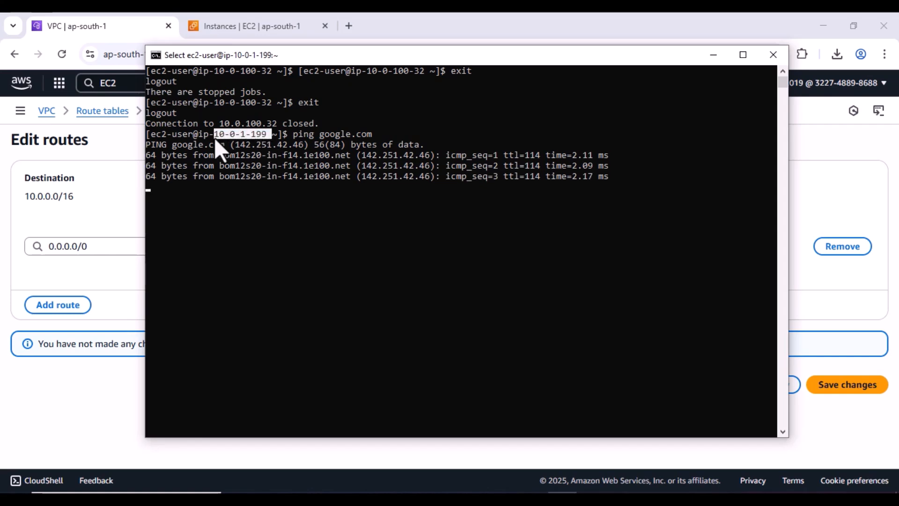
{"action": "left_click", "coordinate": [356, 185]}
{"action": "left_click", "coordinate": [361, 214]}
{"action": "key", "text": "Escape"}
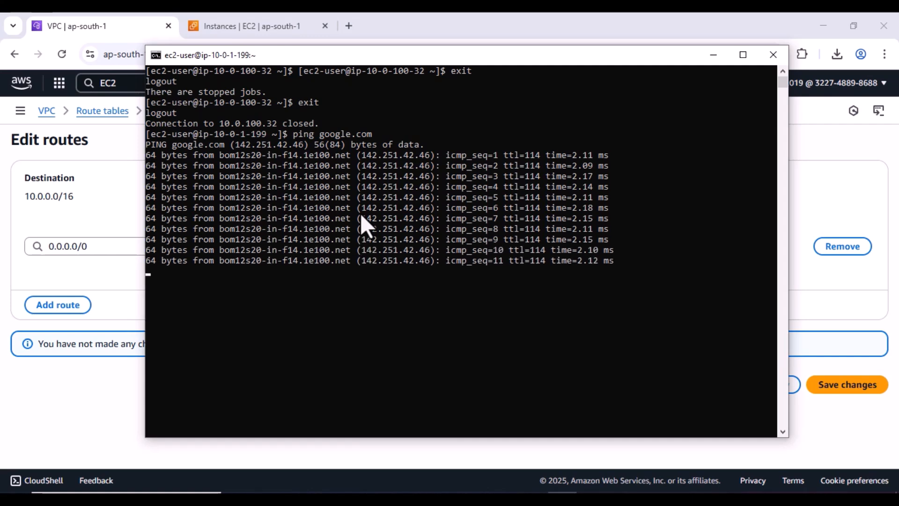
{"action": "key", "text": "ctrl+z"}
- Type ssh -i private-key.pem ec2-user@ to reconnect to the private server
{"action": "left_click", "coordinate": [425, 302]}
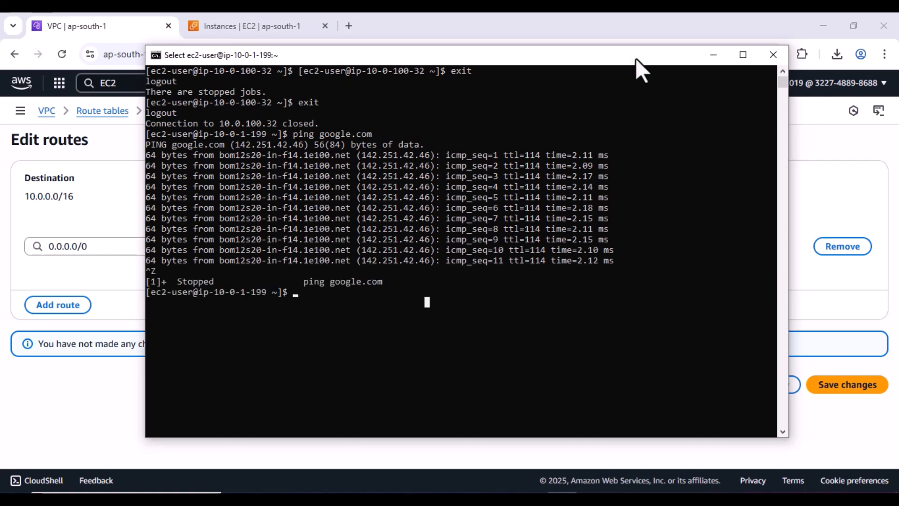
{"action": "left_click_drag", "start_coordinate": [636, 59], "coordinate": [637, 86]}
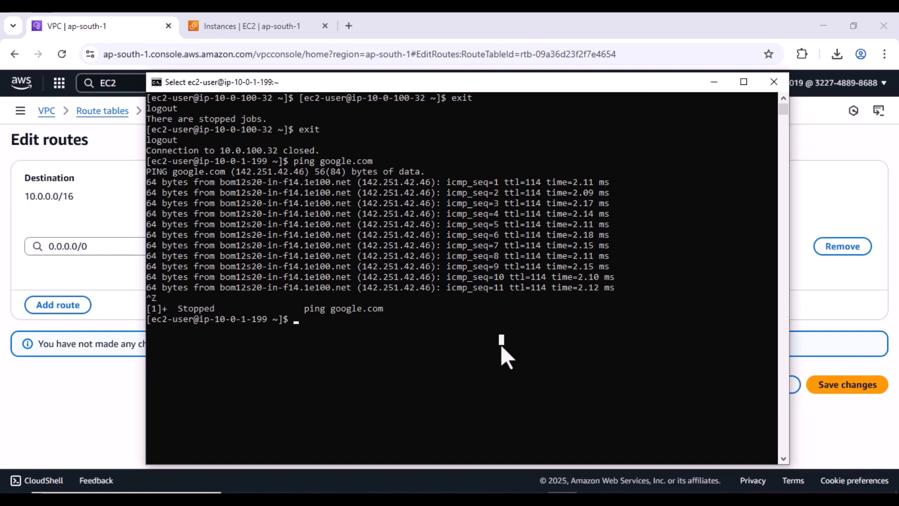
{"action": "type", "text": "s"}
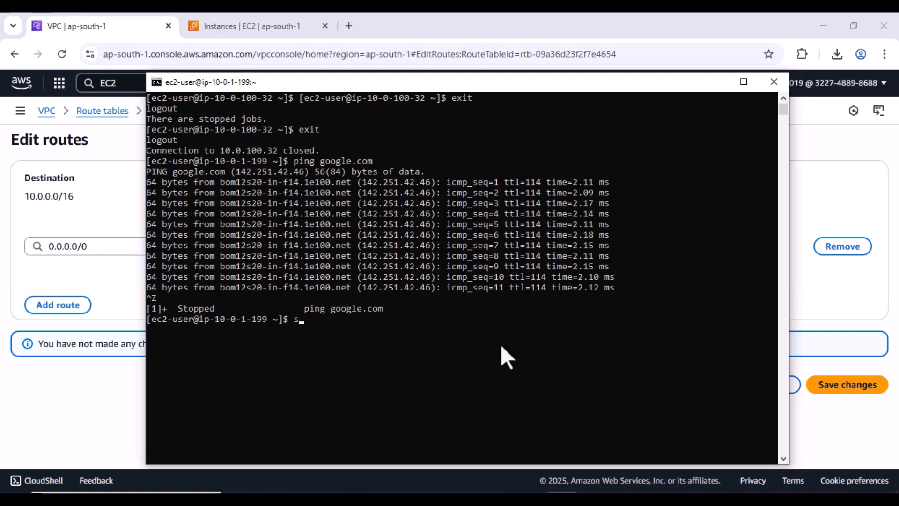
{"action": "type", "text": "sh -i private-key.pem"}
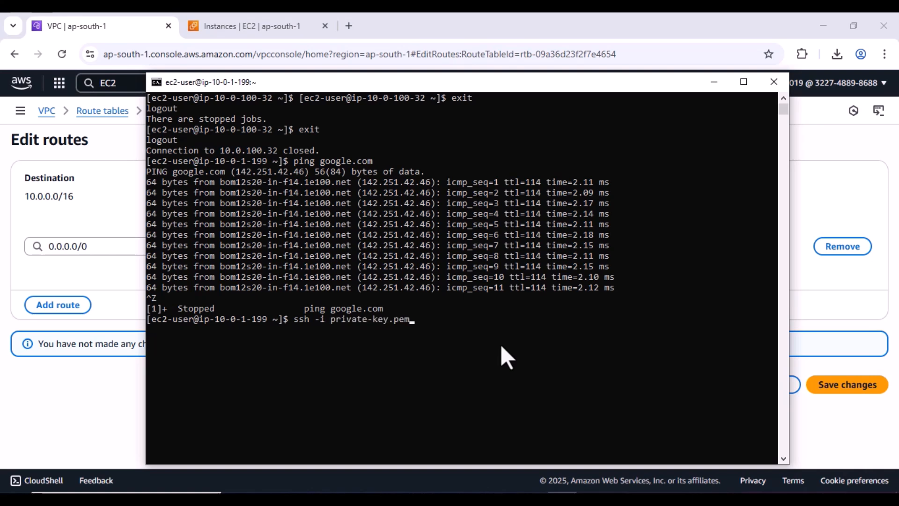
{"action": "type", "text": " ec2@us"}
{"action": "key", "text": "BackSpace"}
{"action": "key", "text": "BackSpace"}
{"action": "key", "text": "BackSpace"}
{"action": "type", "text": "-user@"}
- Copy private-server's IPv4 10.0.100.32 from EC2 Instances and complete the ssh command with it
{"action": "left_click", "coordinate": [817, 150]}
{"action": "left_click", "coordinate": [219, 25]}
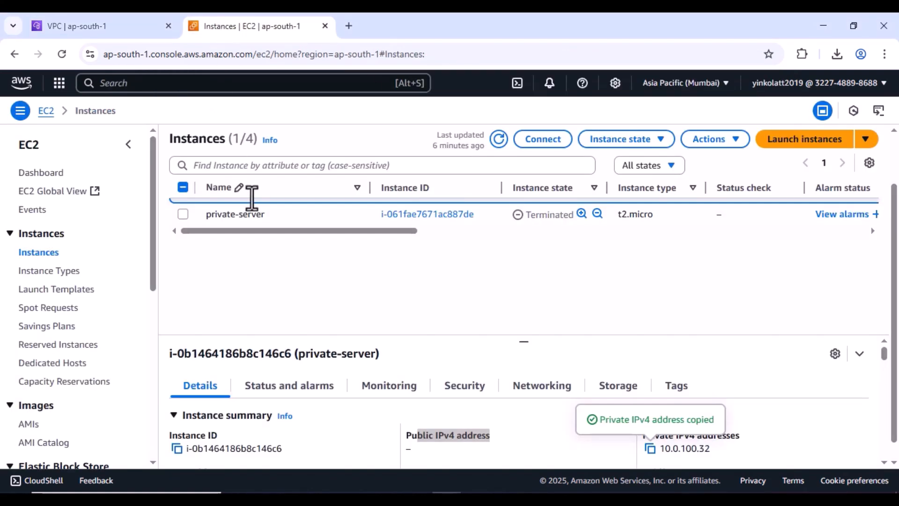
{"action": "left_click", "coordinate": [183, 215]}
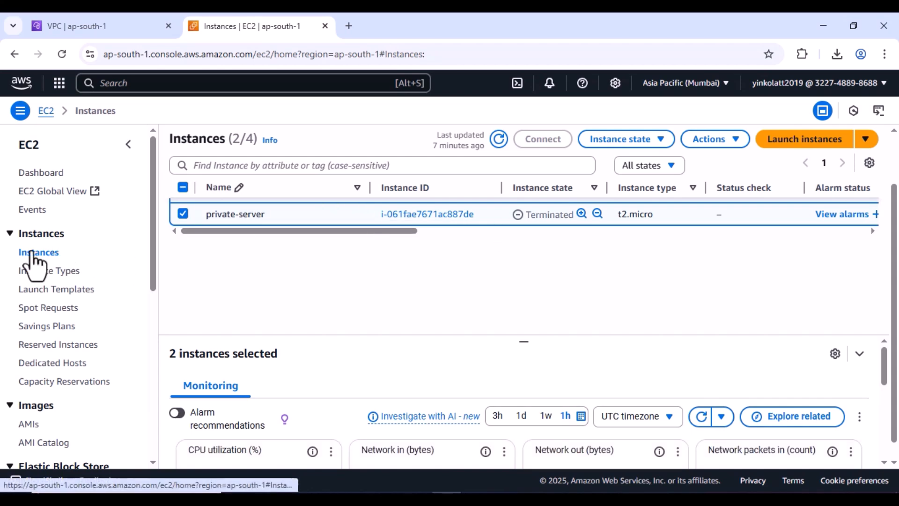
{"action": "scroll", "coordinate": [895, 211], "scroll_direction": "up", "scroll_amount": 2}
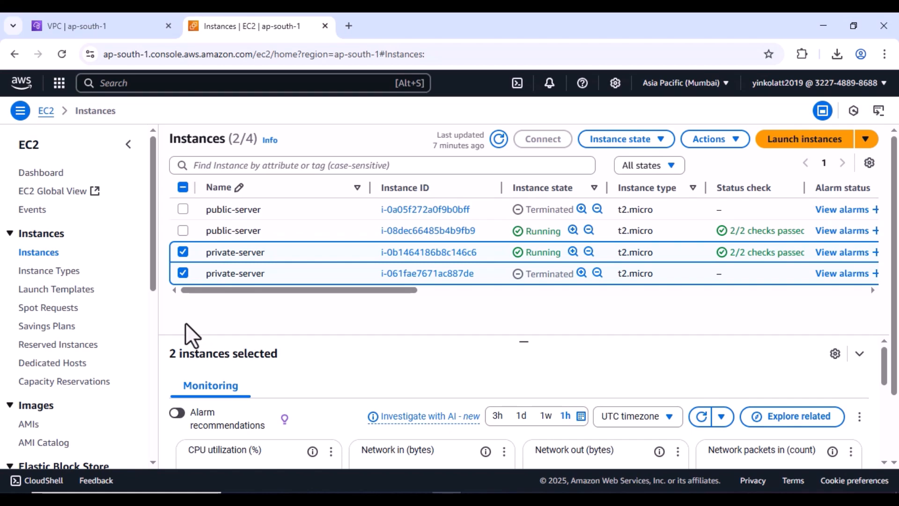
{"action": "left_click", "coordinate": [186, 255]}
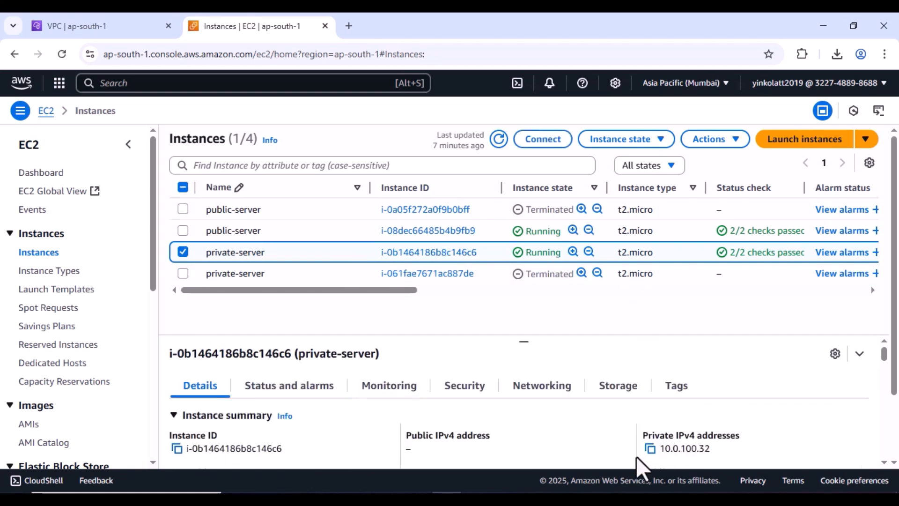
{"action": "left_click", "coordinate": [649, 448]}
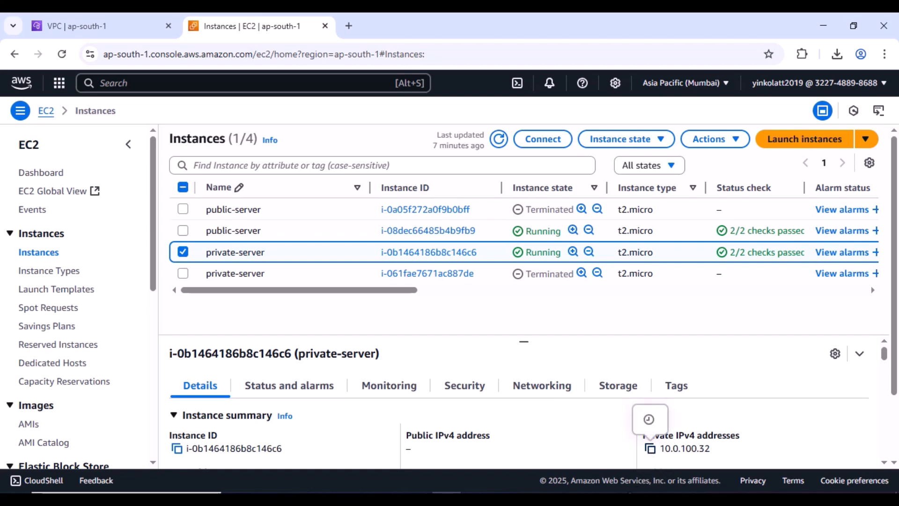
{"action": "key", "text": "alt+Tab"}
{"action": "type", "text": "10.0.100.32"}
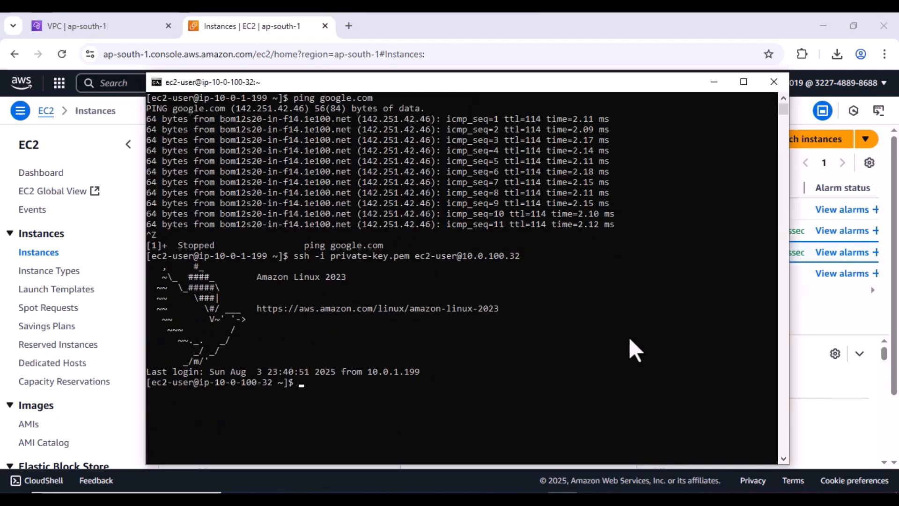
- Start pinging google.com from the private server
{"action": "left_click_drag", "start_coordinate": [271, 353], "coordinate": [226, 351]}
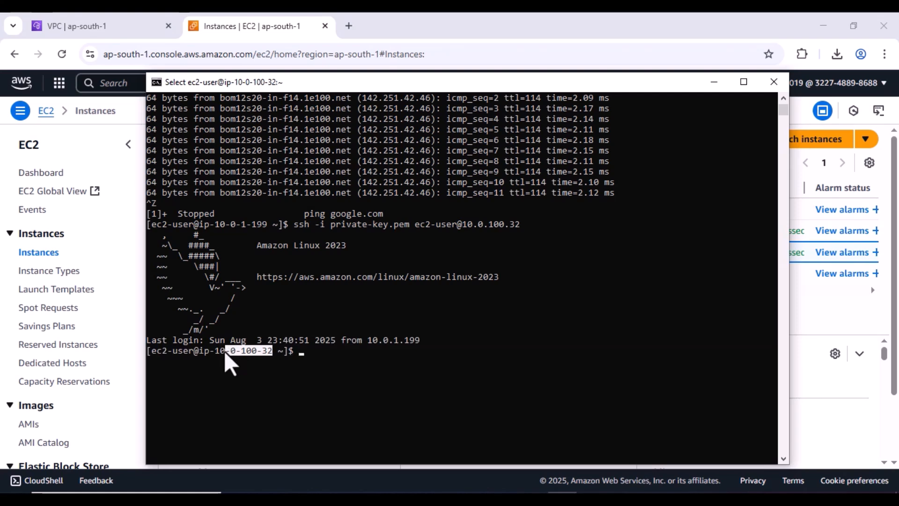
{"action": "left_click", "coordinate": [334, 365]}
{"action": "type", "text": "p"}
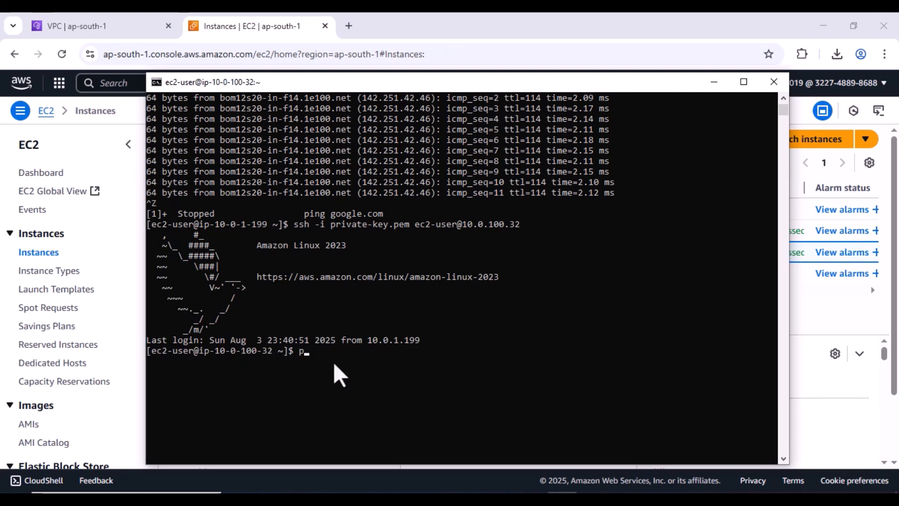
{"action": "type", "text": "ing gog"}
{"action": "type", "text": "gle.com"}
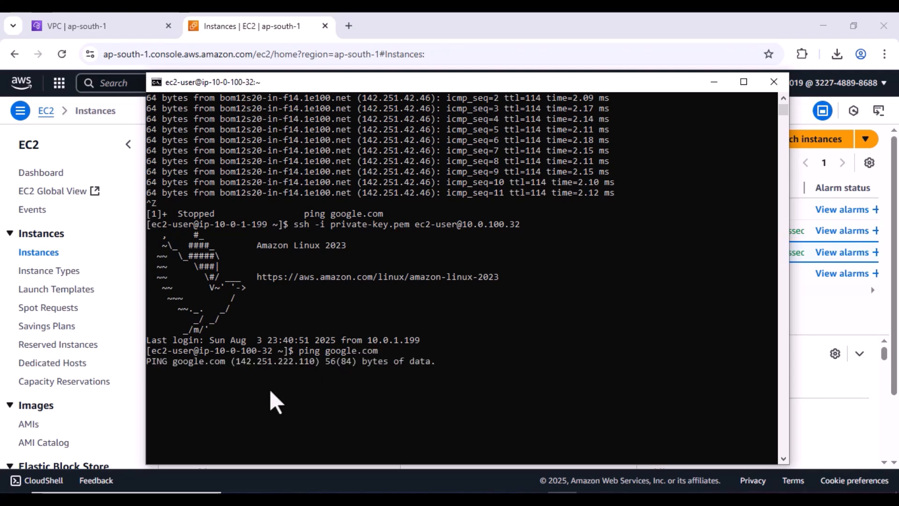
{"action": "left_click", "coordinate": [715, 85]}
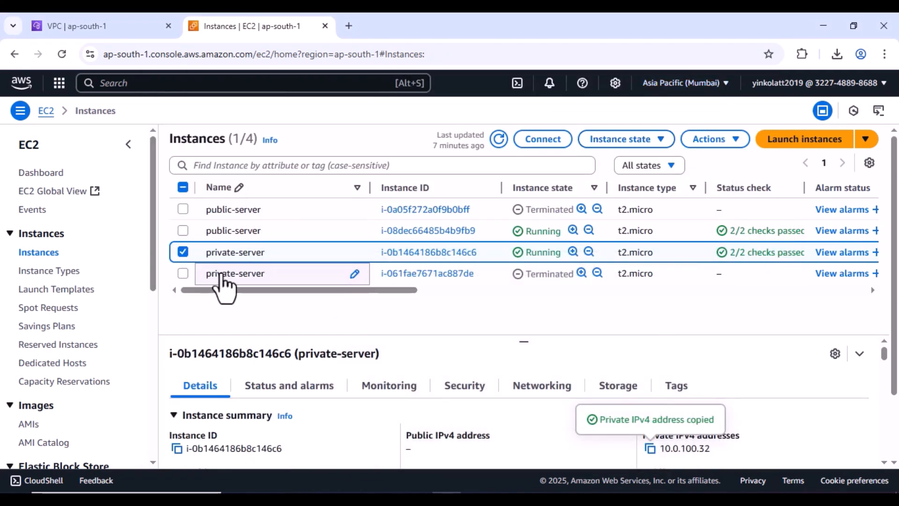
- From the VPC console's NAT gateways list, start creating a new NAT gateway
{"action": "left_click", "coordinate": [136, 26]}
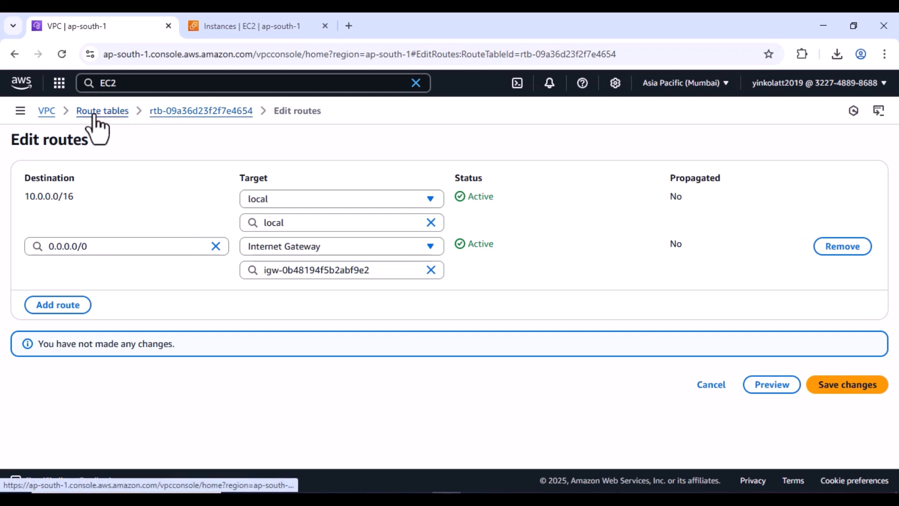
{"action": "left_click", "coordinate": [41, 114]}
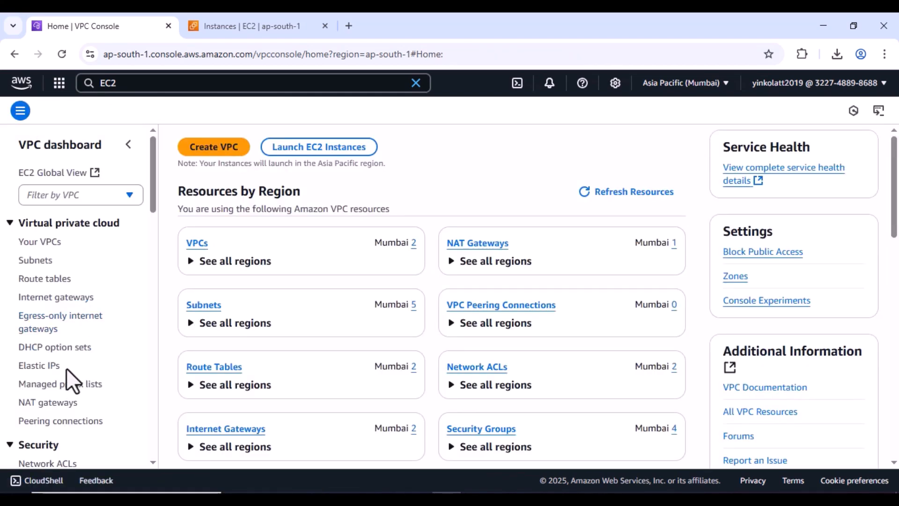
{"action": "left_click", "coordinate": [63, 405]}
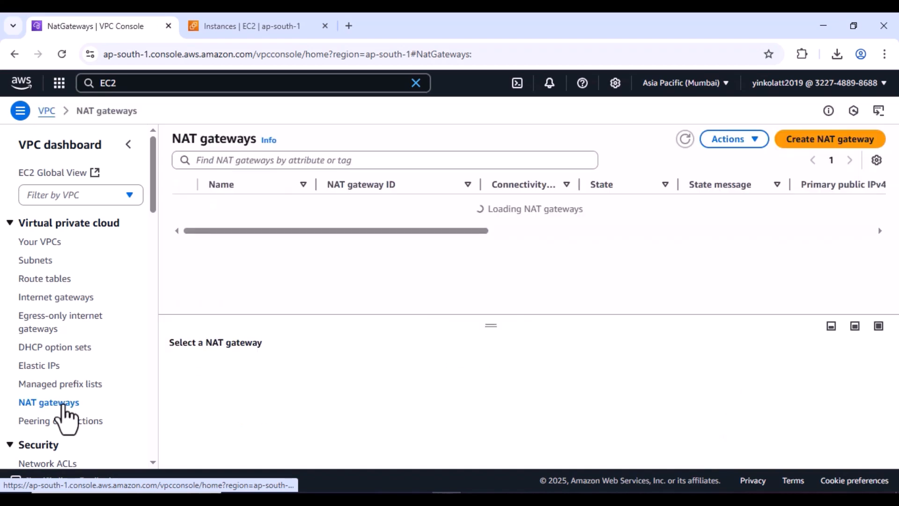
{"action": "left_click", "coordinate": [829, 150]}
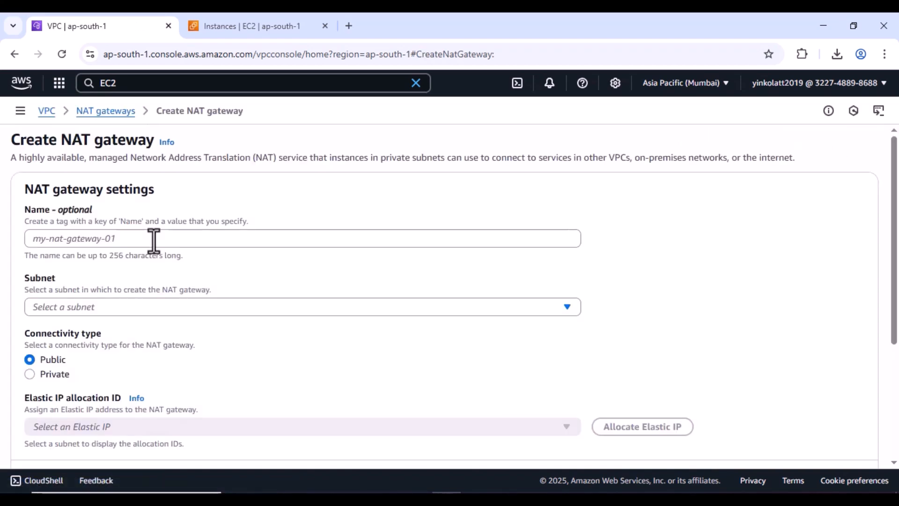
- Name the NAT gateway my-NGW and place it in public-subnet
{"action": "left_click", "coordinate": [151, 240]}
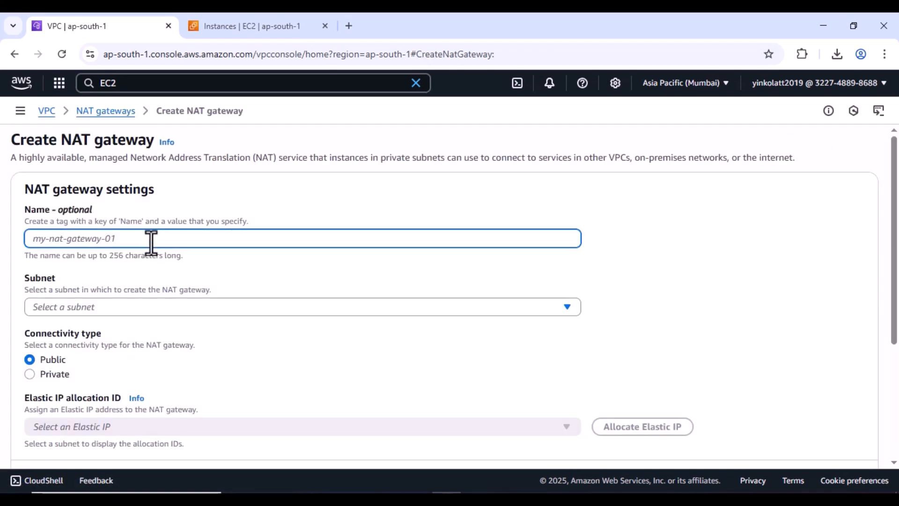
{"action": "type", "text": "my-NGW"}
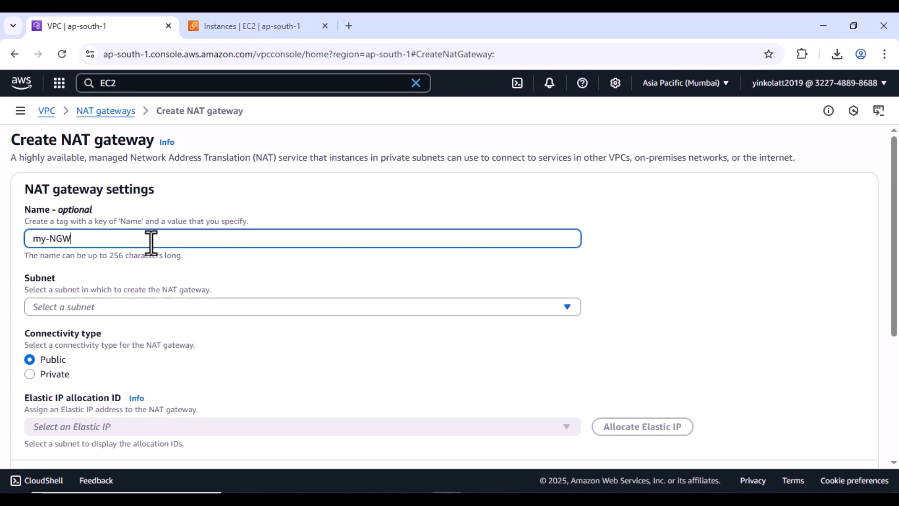
{"action": "left_click", "coordinate": [136, 312]}
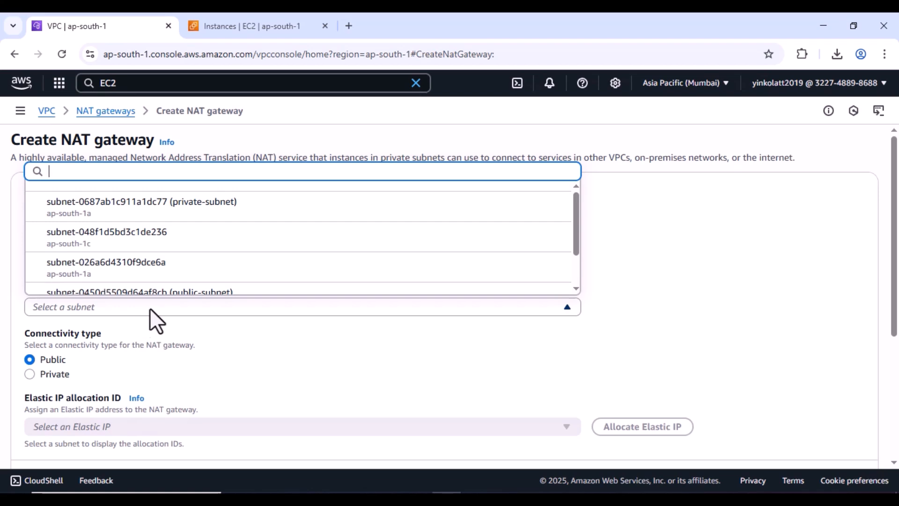
{"action": "left_click", "coordinate": [229, 290]}
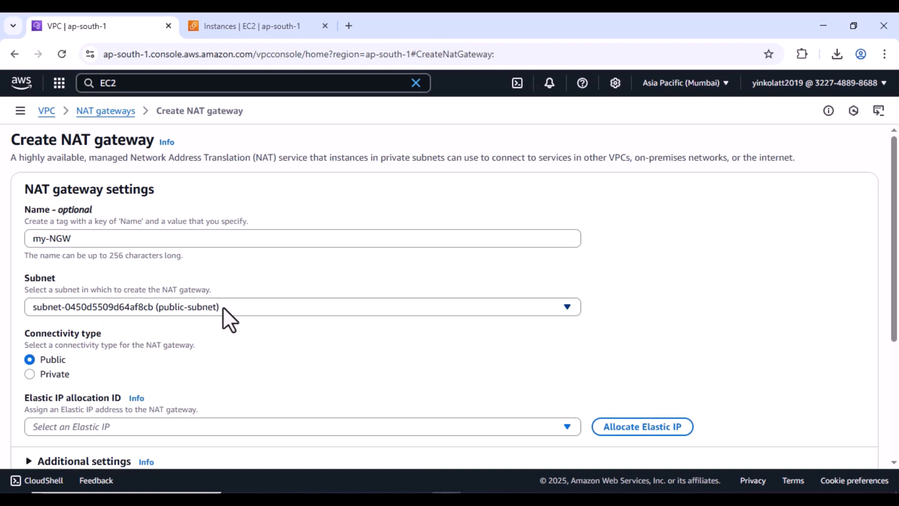
- Allocate a new Elastic IP (3.111.27.83) for the gateway
{"action": "scroll", "coordinate": [288, 314], "scroll_direction": "down", "scroll_amount": 1}
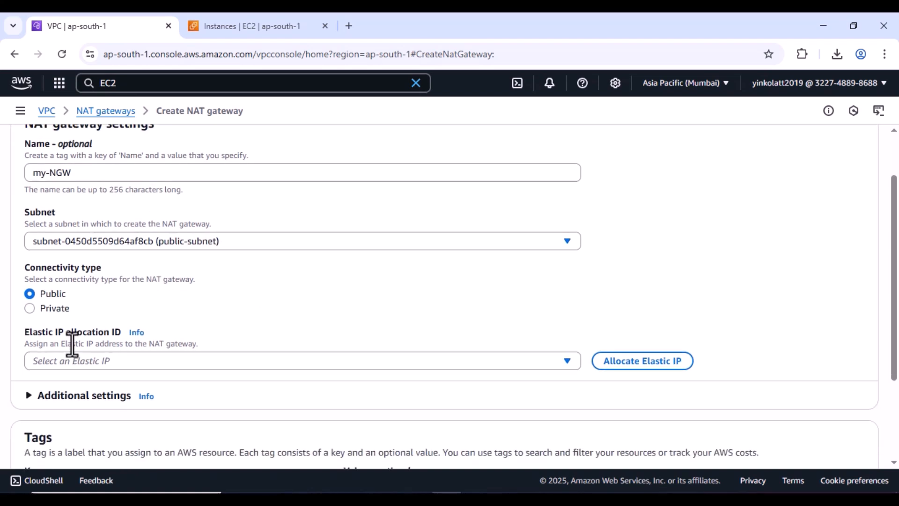
{"action": "left_click", "coordinate": [648, 367]}
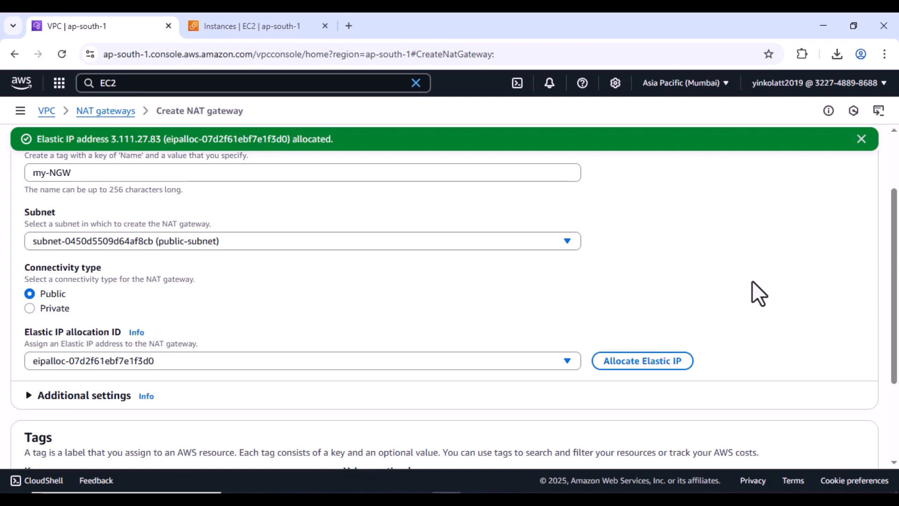
{"action": "scroll", "coordinate": [751, 293], "scroll_direction": "down", "scroll_amount": 3}
{"action": "left_click", "coordinate": [440, 361]}
{"action": "left_click", "coordinate": [375, 395]}
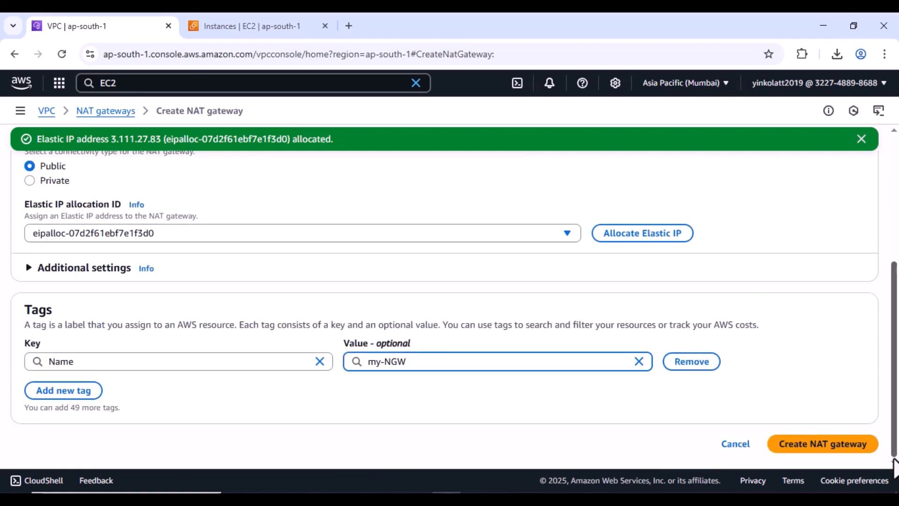
- Create my-NGW, confirm nat-088b14931acd09eaf shows Pending after refreshing, then go to Route tables
{"action": "left_click", "coordinate": [849, 448]}
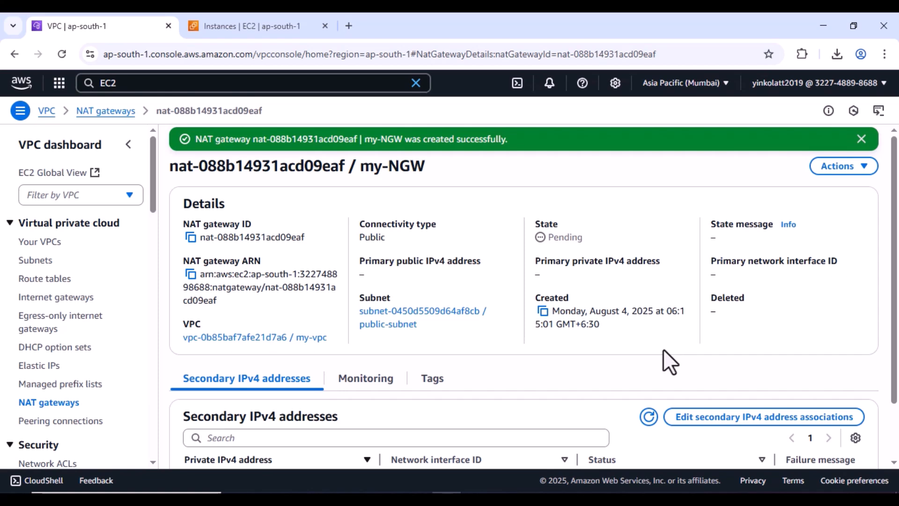
{"action": "left_click", "coordinate": [61, 403]}
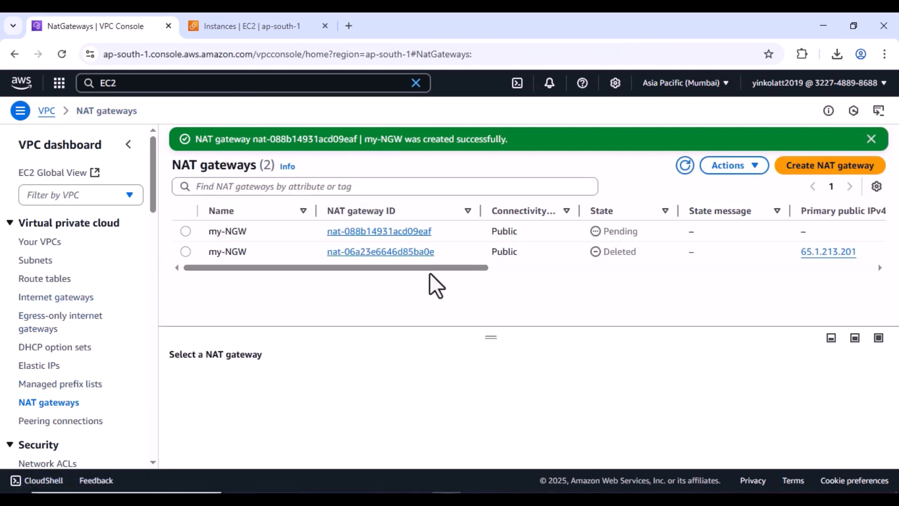
{"action": "left_click_drag", "start_coordinate": [428, 270], "coordinate": [459, 269]}
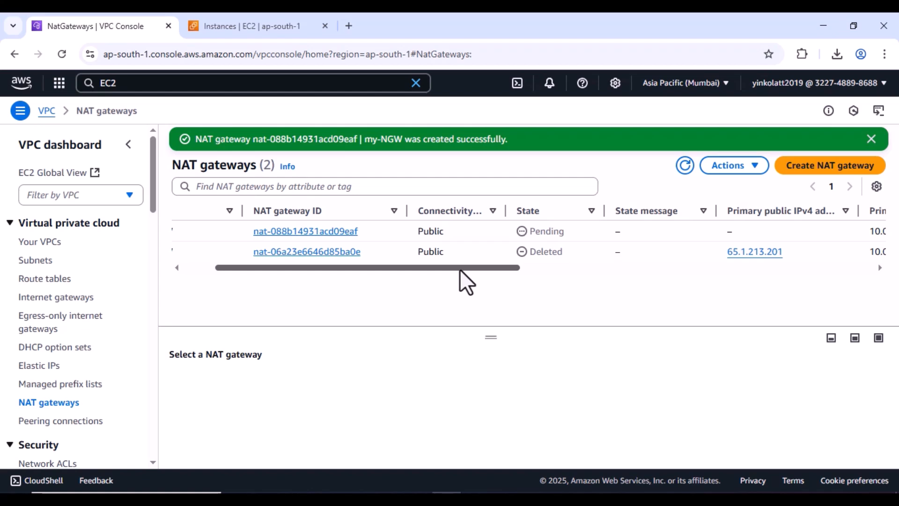
{"action": "left_click_drag", "start_coordinate": [459, 268], "coordinate": [372, 265]}
{"action": "left_click", "coordinate": [186, 232]}
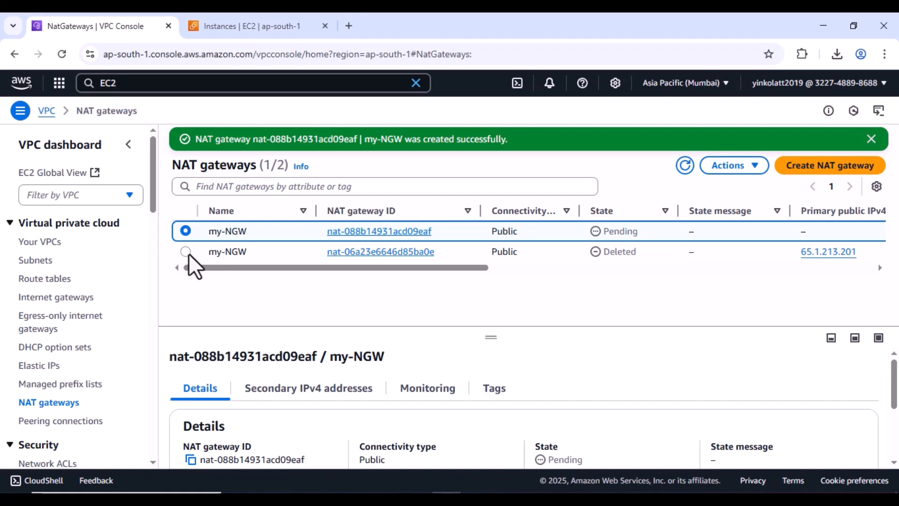
{"action": "left_click_drag", "start_coordinate": [260, 268], "coordinate": [359, 269]}
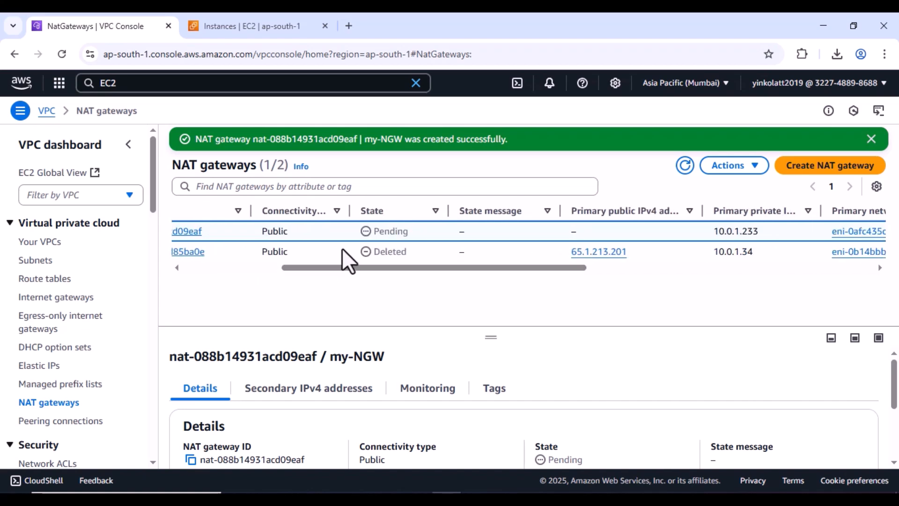
{"action": "left_click", "coordinate": [685, 169]}
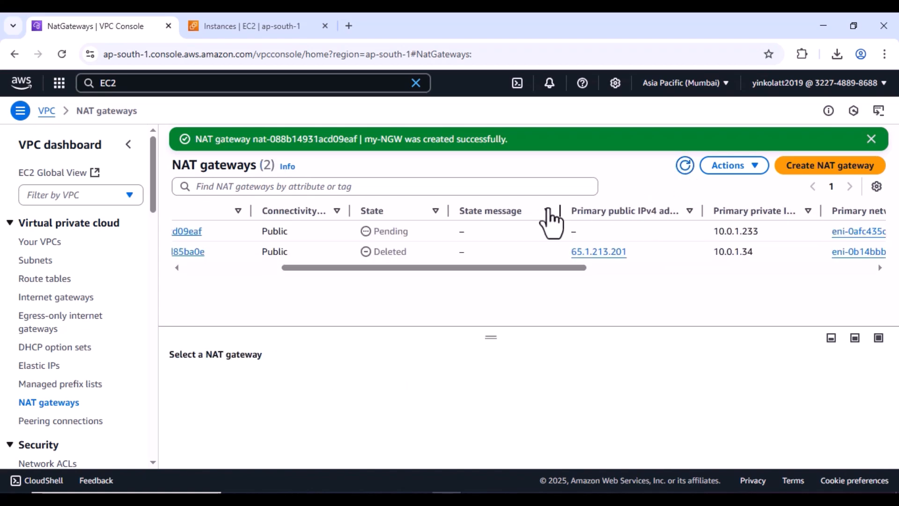
{"action": "left_click", "coordinate": [58, 283]}
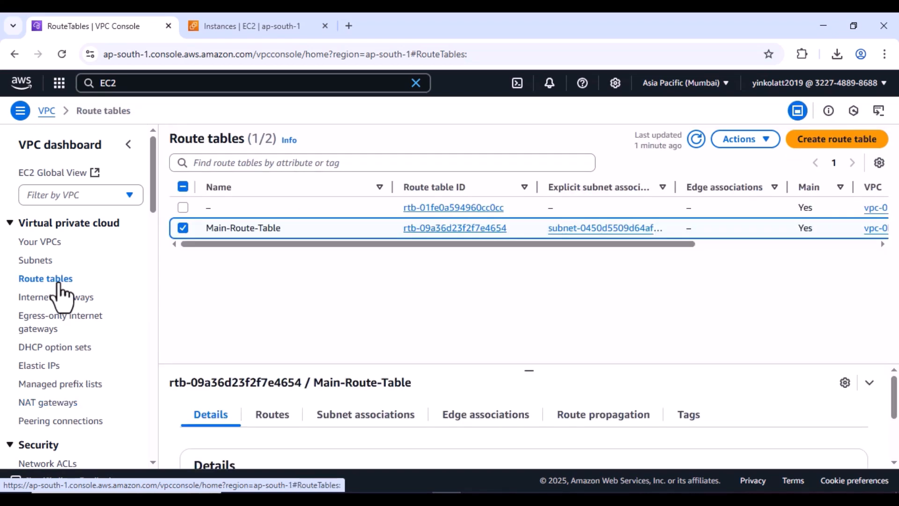
- Create private-route-table in my-vpc, leaving only the local 10.0.0.0/16 route
{"action": "left_click", "coordinate": [819, 143]}
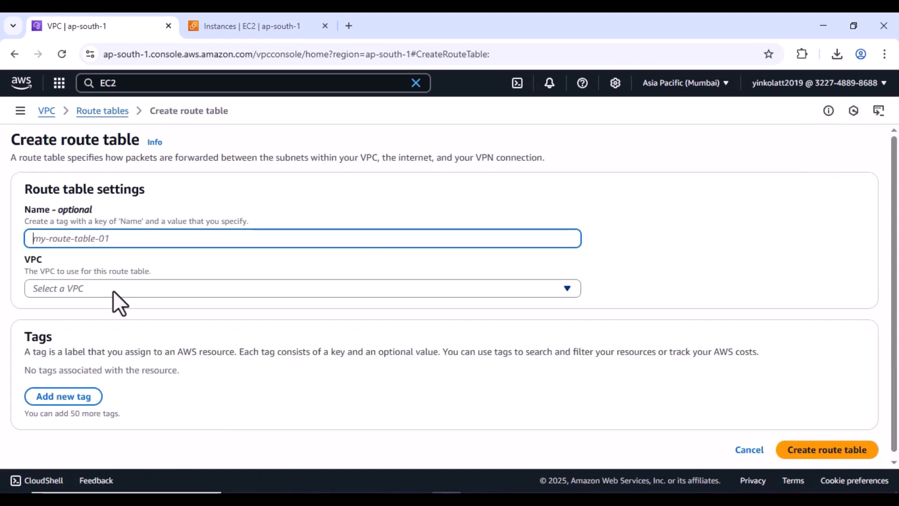
{"action": "type", "text": "pri"}
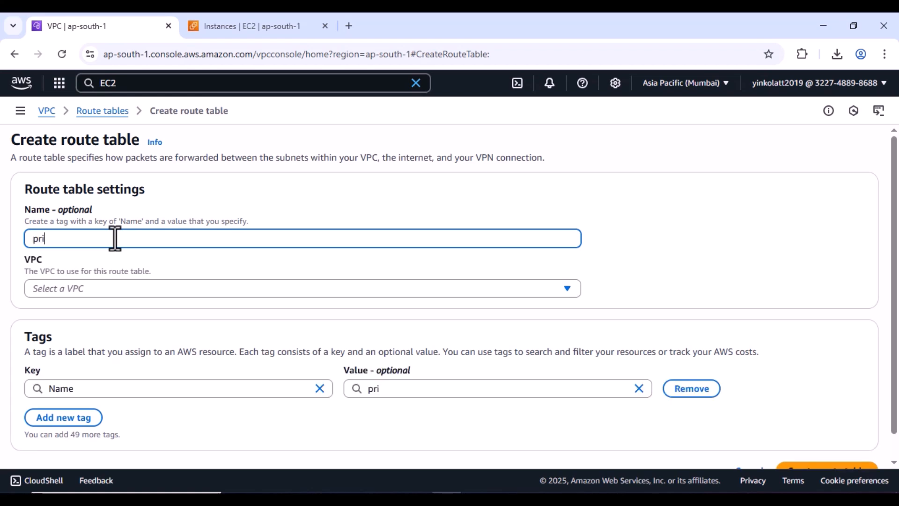
{"action": "type", "text": "vate-route-table"}
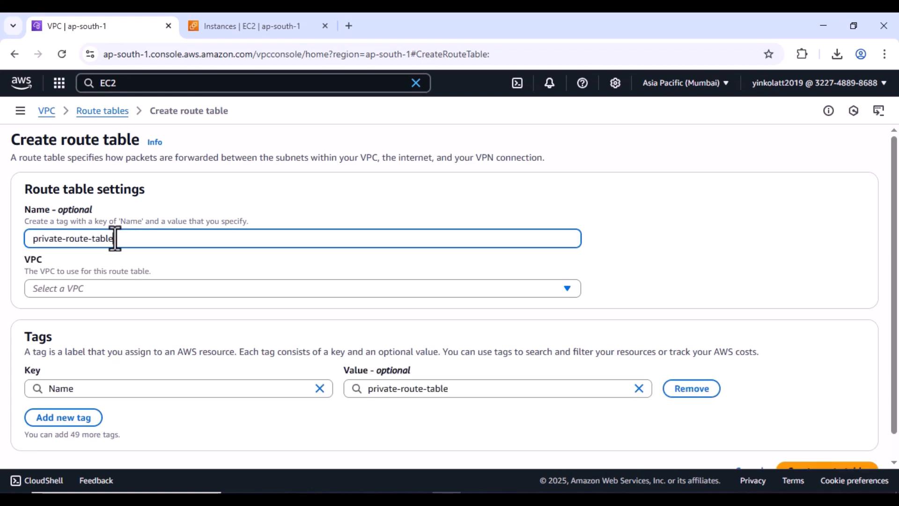
{"action": "left_click", "coordinate": [129, 291]}
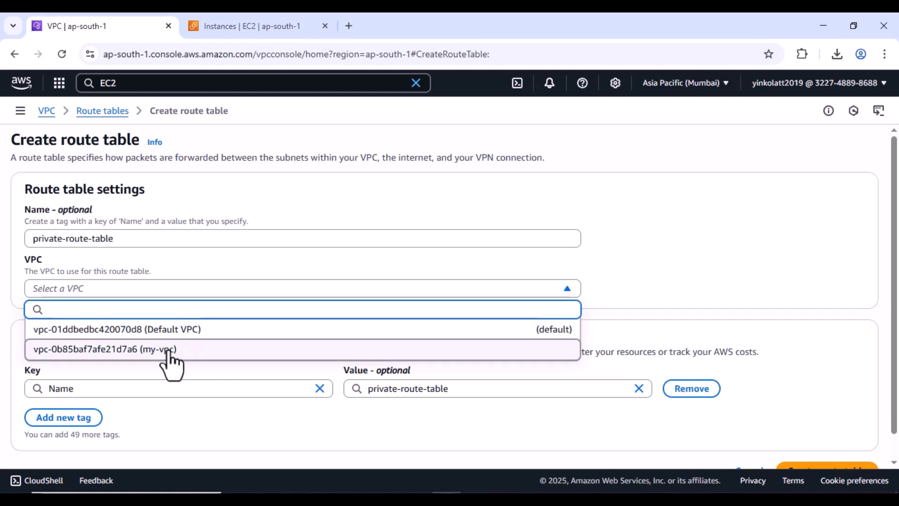
{"action": "left_click", "coordinate": [172, 350]}
{"action": "scroll", "coordinate": [168, 350], "scroll_direction": "down", "scroll_amount": 1}
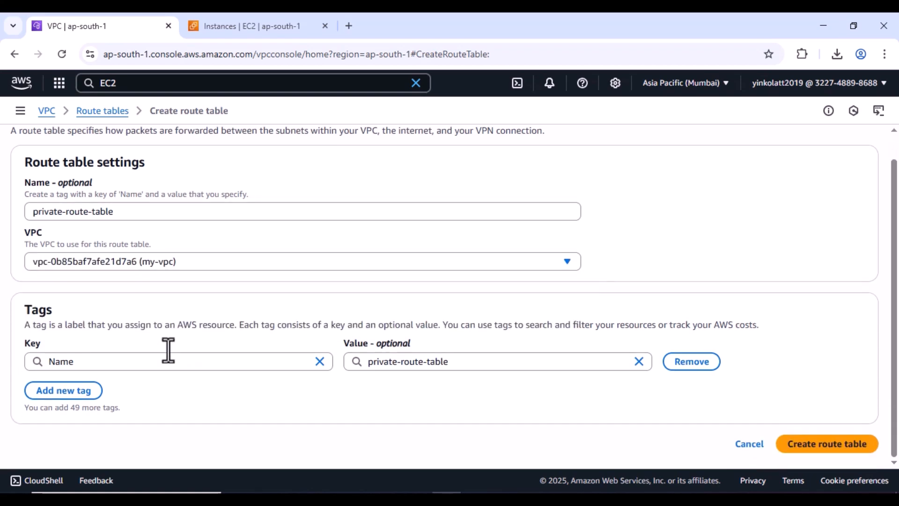
{"action": "left_click", "coordinate": [522, 366]}
{"action": "left_click", "coordinate": [817, 446]}
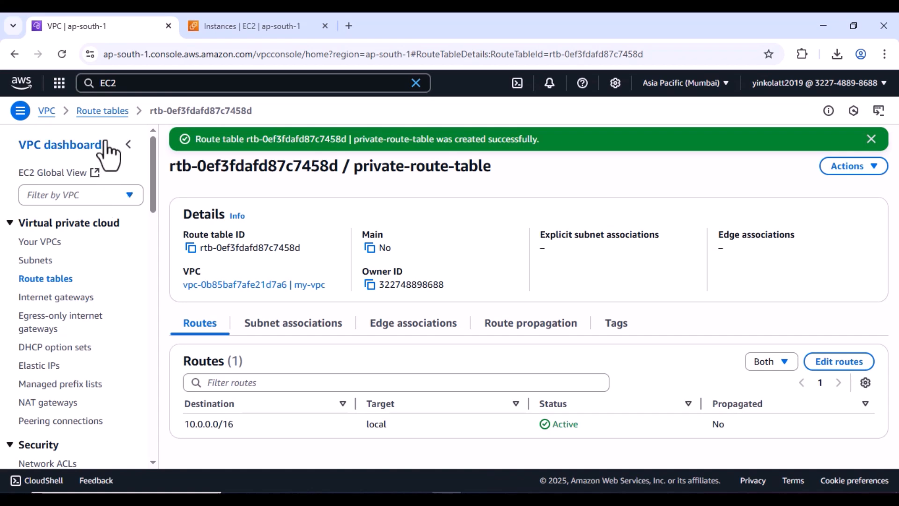
{"action": "left_click", "coordinate": [107, 117]}
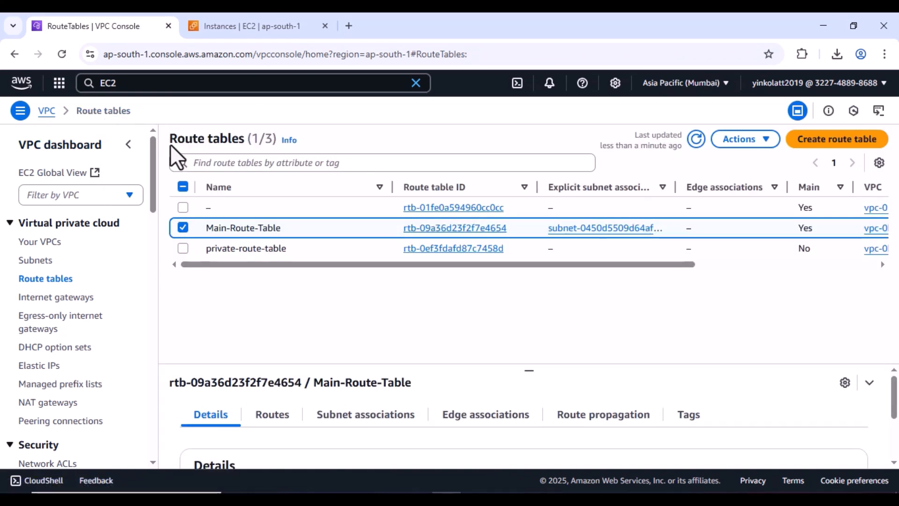
- Explicitly associate private-subnet with private-route-table, then view that table's routes
{"action": "left_click", "coordinate": [183, 227]}
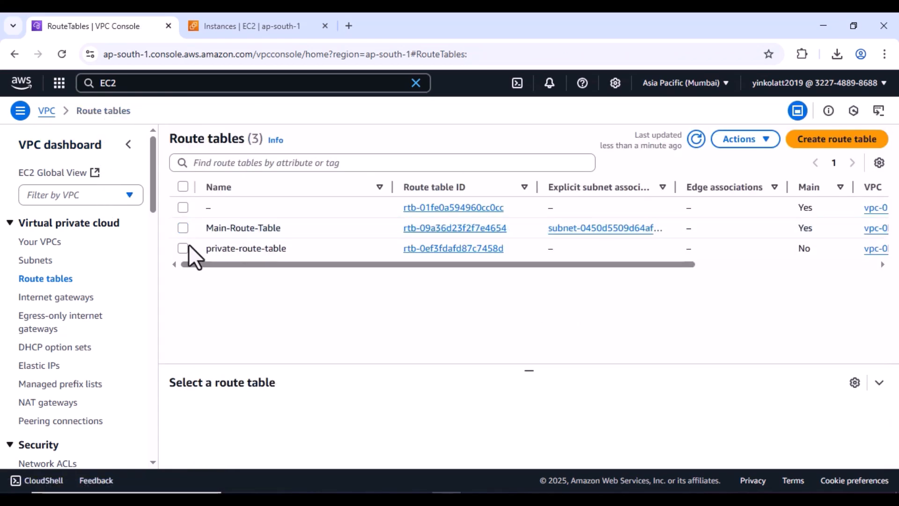
{"action": "left_click", "coordinate": [183, 248]}
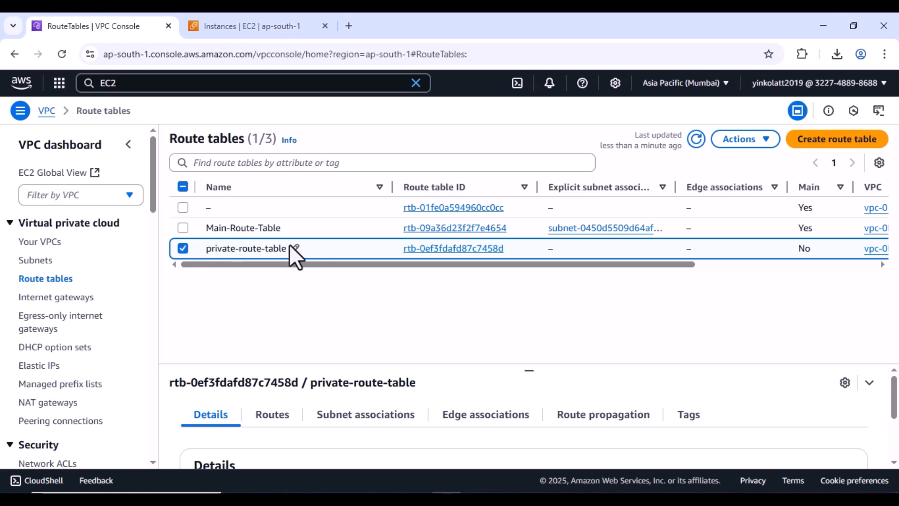
{"action": "left_click", "coordinate": [396, 418]}
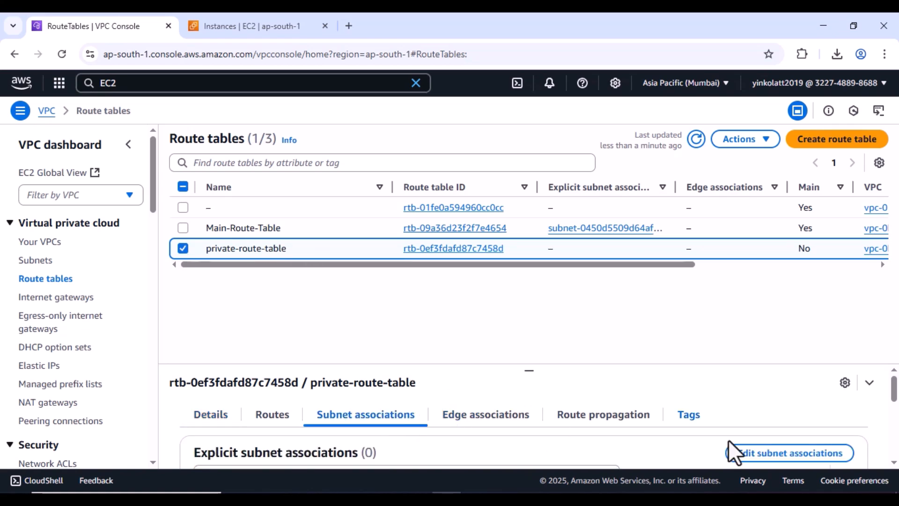
{"action": "left_click", "coordinate": [774, 453]}
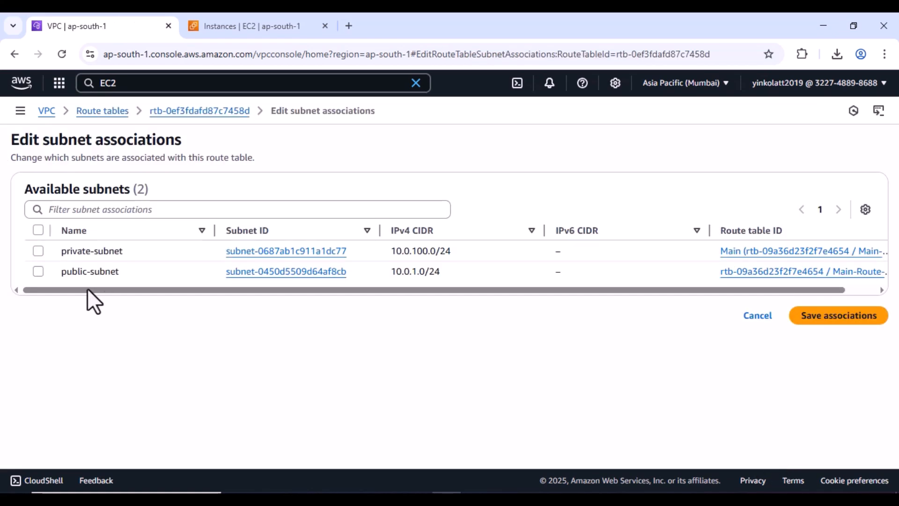
{"action": "left_click", "coordinate": [38, 251]}
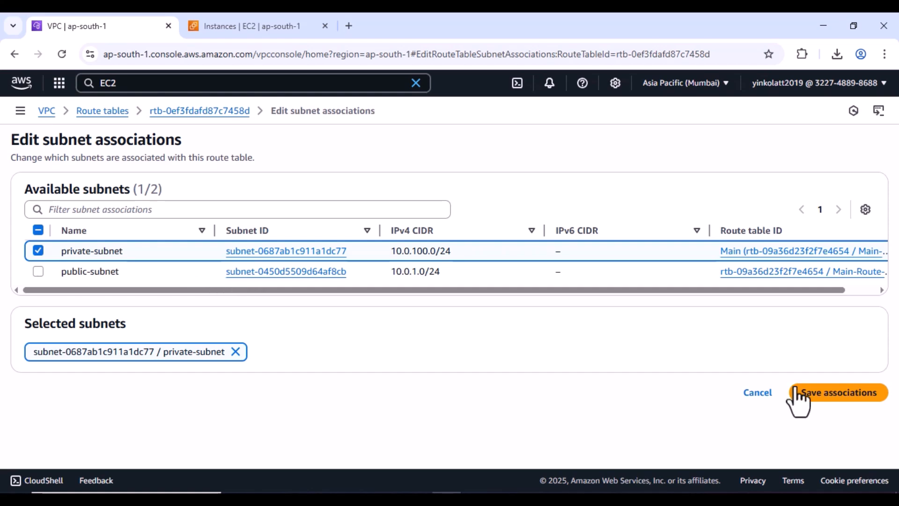
{"action": "left_click", "coordinate": [841, 395]}
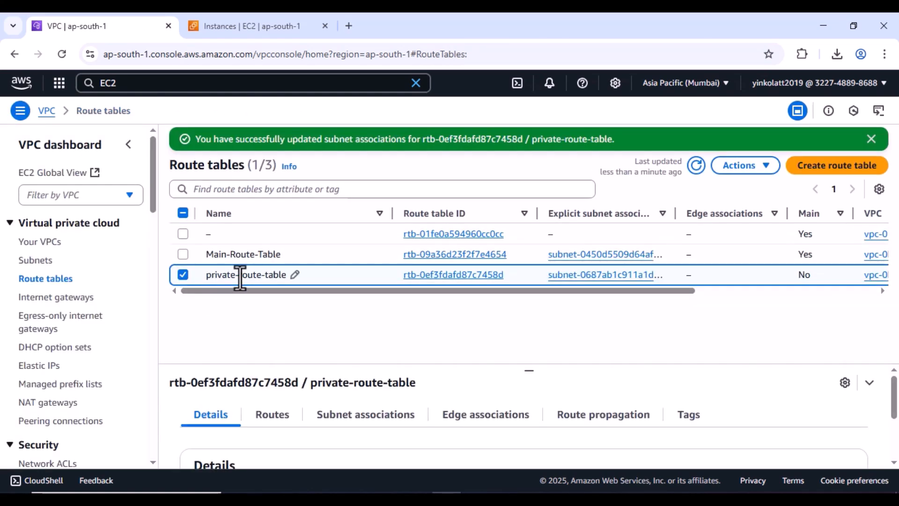
{"action": "left_click", "coordinate": [280, 415]}
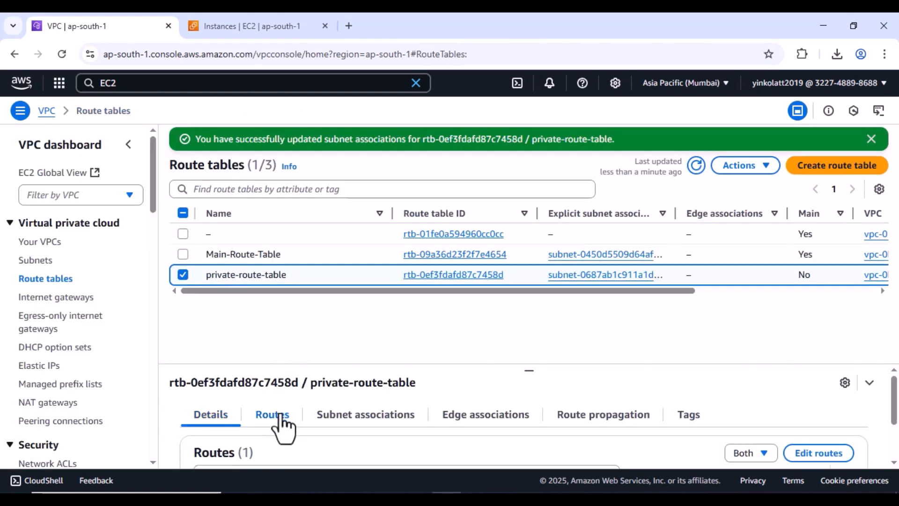
- Add a 0.0.0.0/0 route targeting NAT gateway nat-088b14931acd09eaf to private-route-table and save it
{"action": "left_click", "coordinate": [819, 455]}
{"action": "left_click", "coordinate": [60, 262]}
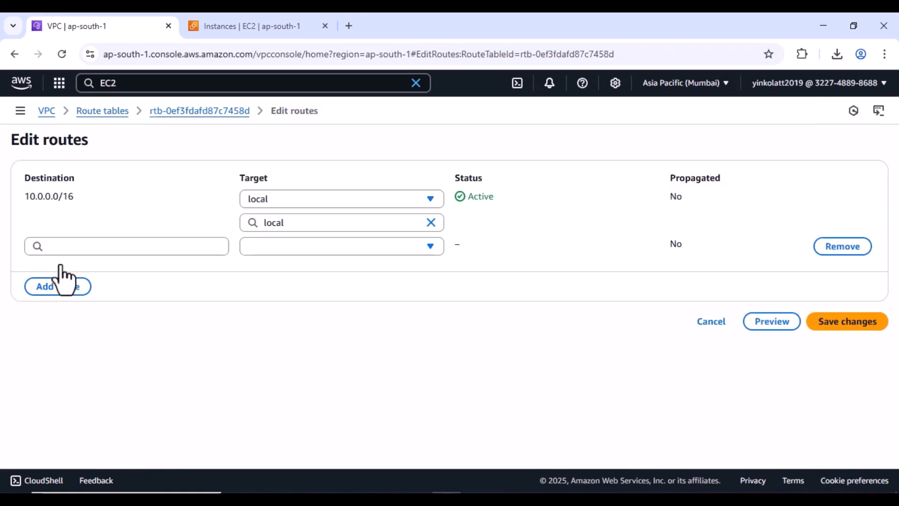
{"action": "left_click", "coordinate": [78, 247]}
{"action": "left_click", "coordinate": [149, 268]}
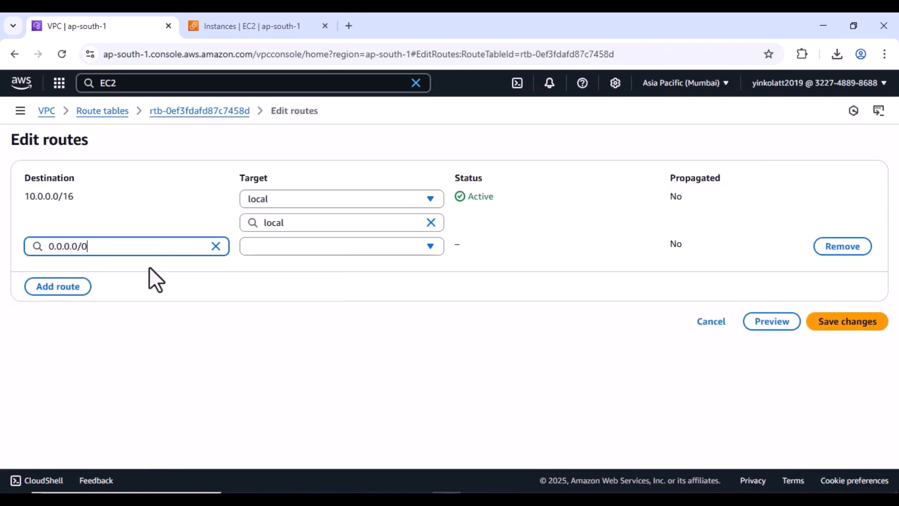
{"action": "left_click", "coordinate": [423, 249]}
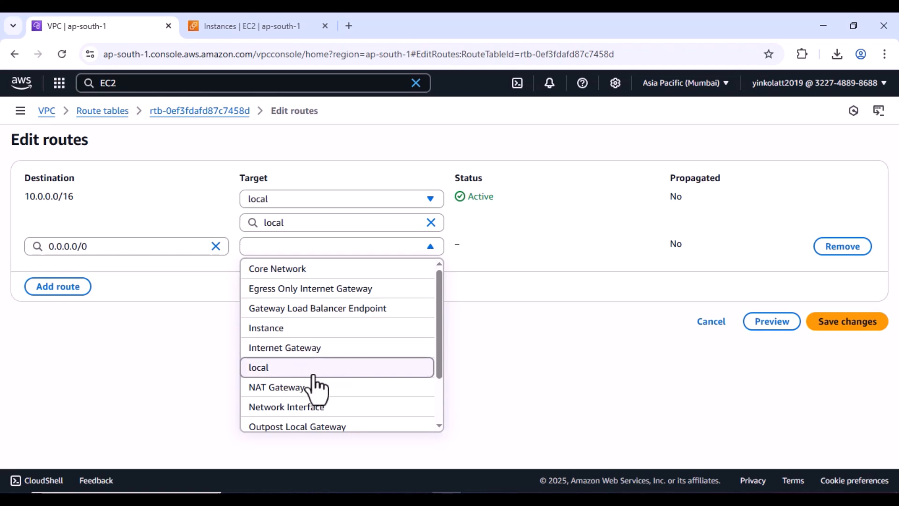
{"action": "left_click", "coordinate": [295, 392]}
{"action": "left_click", "coordinate": [338, 270]}
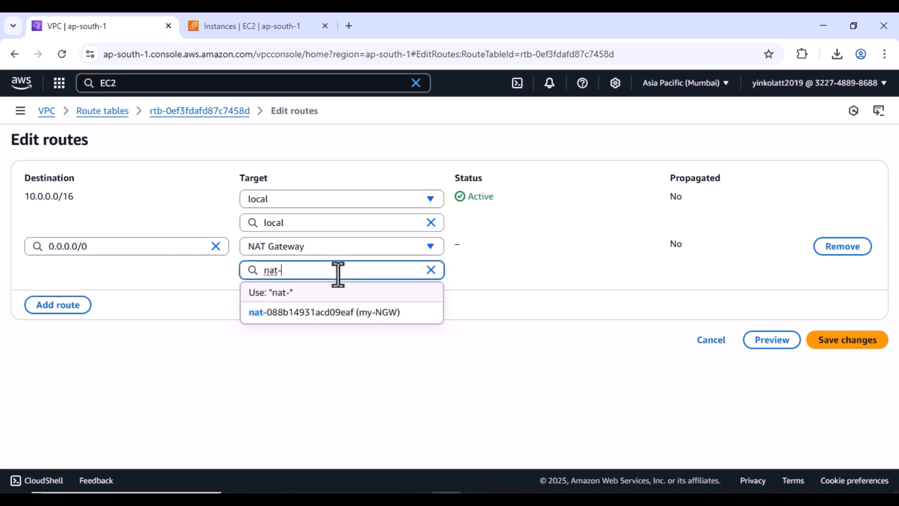
{"action": "left_click", "coordinate": [378, 312]}
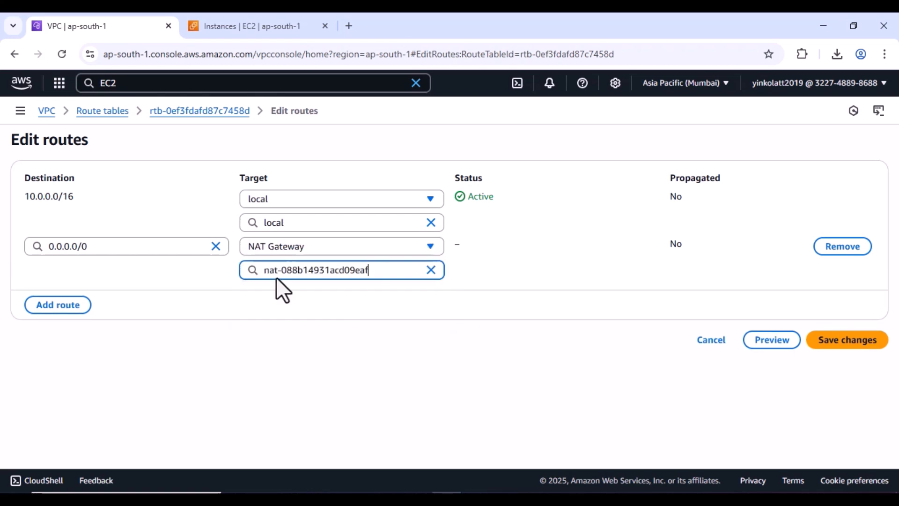
{"action": "left_click", "coordinate": [844, 344]}
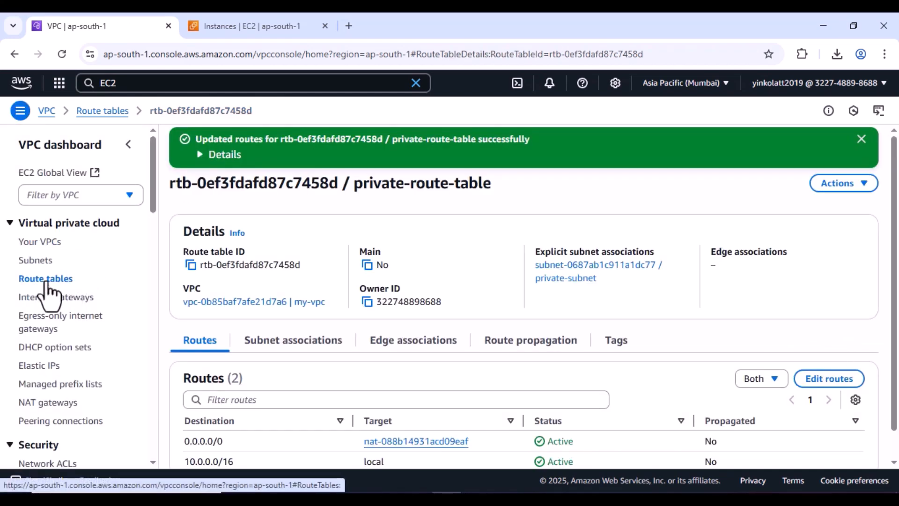
{"action": "left_click", "coordinate": [47, 281]}
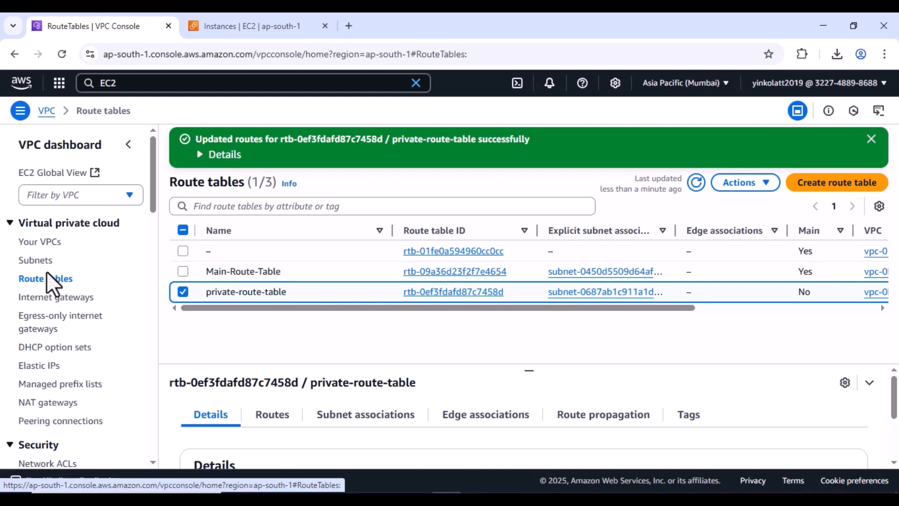
- In the terminal, stop the unanswered google.com ping and a failed retry to google.co
{"action": "key", "text": "alt+Tab"}
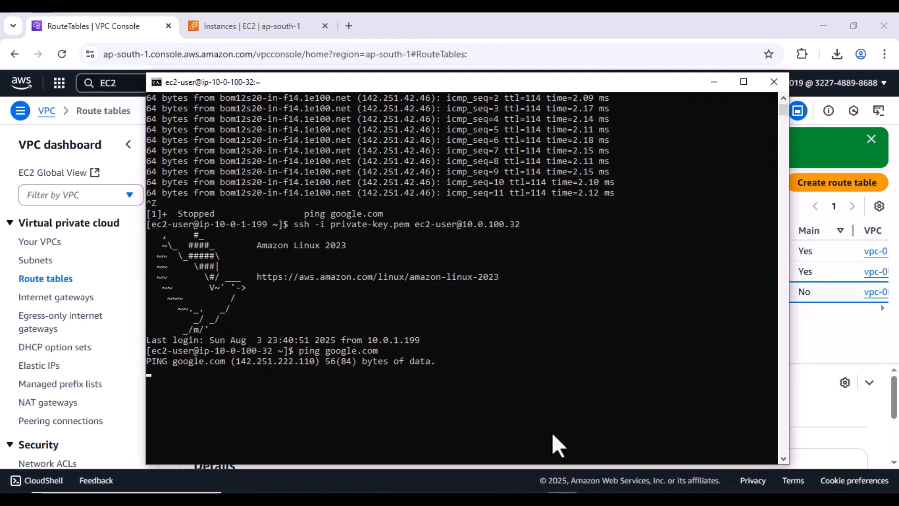
{"action": "left_click", "coordinate": [548, 351]}
{"action": "scroll", "coordinate": [547, 352], "scroll_direction": "down", "scroll_amount": 1}
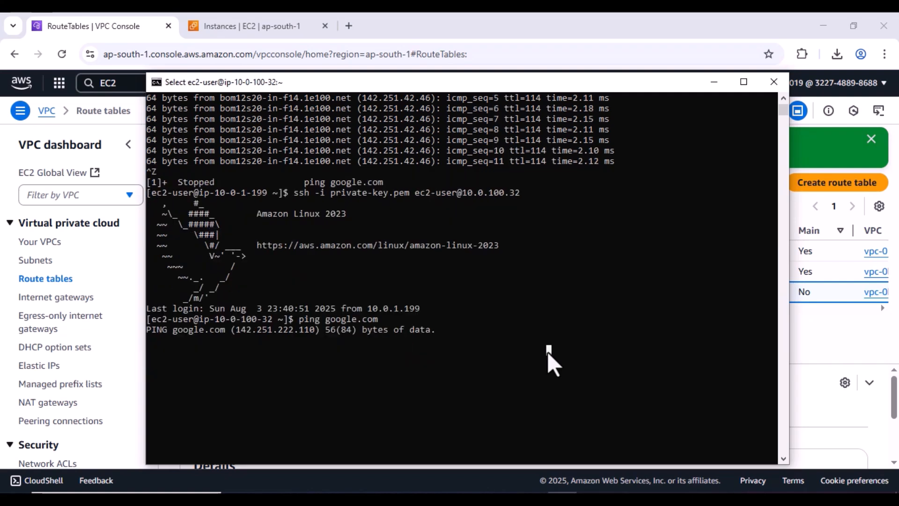
{"action": "key", "text": "ctrl+z"}
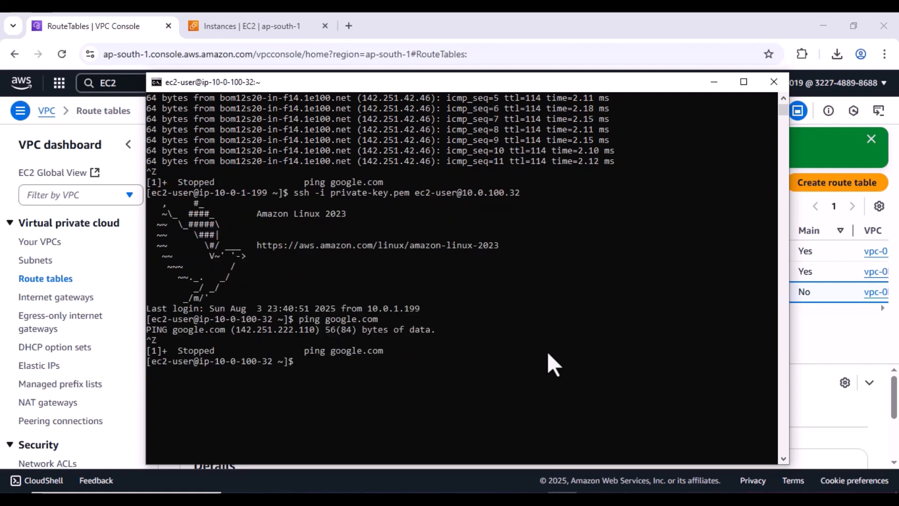
{"action": "type", "text": "ping google.co"}
{"action": "key", "text": "Return"}
{"action": "scroll", "coordinate": [547, 366], "scroll_direction": "down", "scroll_amount": 1}
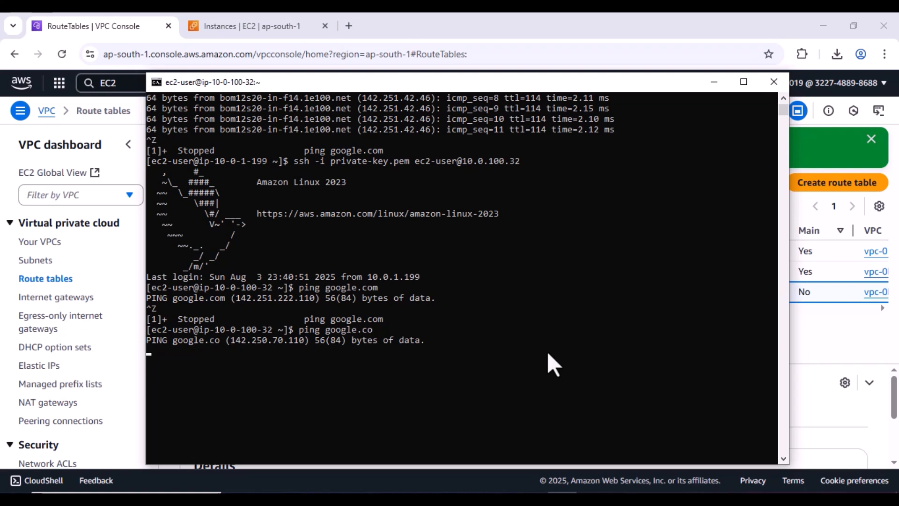
{"action": "key", "text": "ctrl+z"}
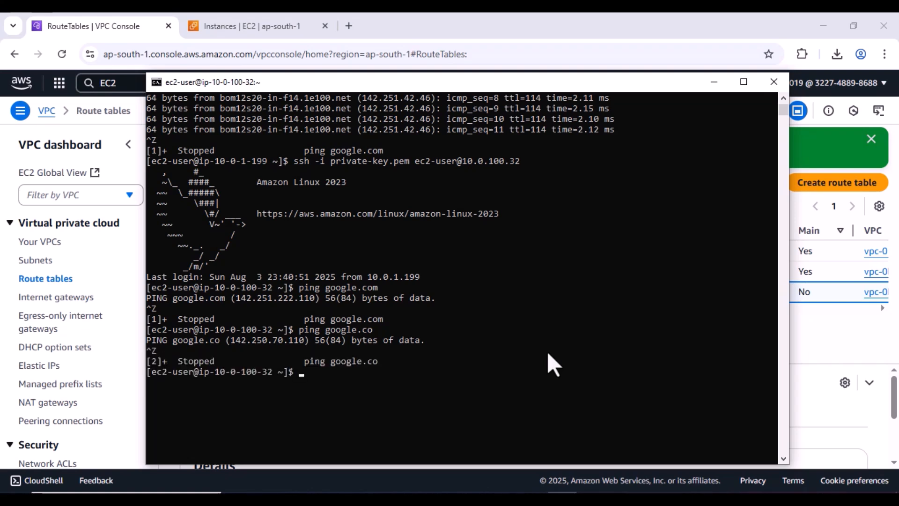
- Log out of the private server session and clear the terminal
{"action": "type", "text": "exit"}
{"action": "key", "text": "Return"}
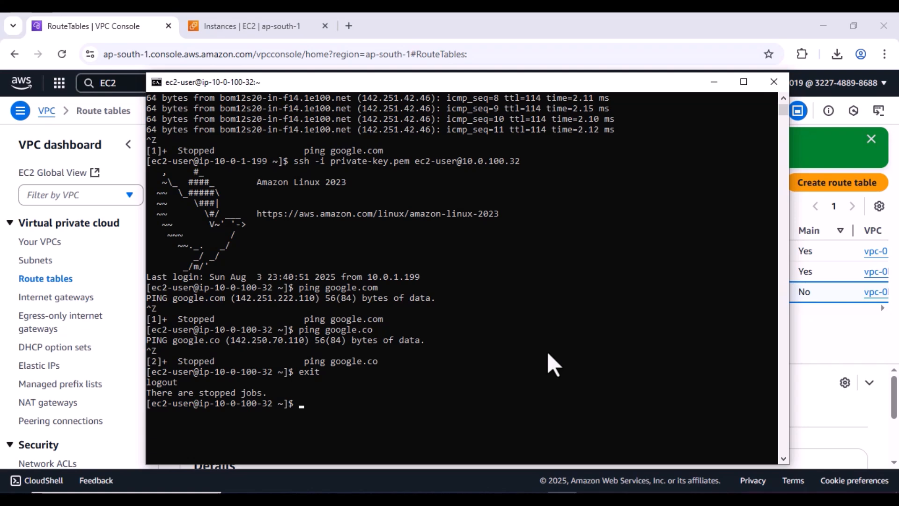
{"action": "type", "text": "exit"}
{"action": "key", "text": "Return"}
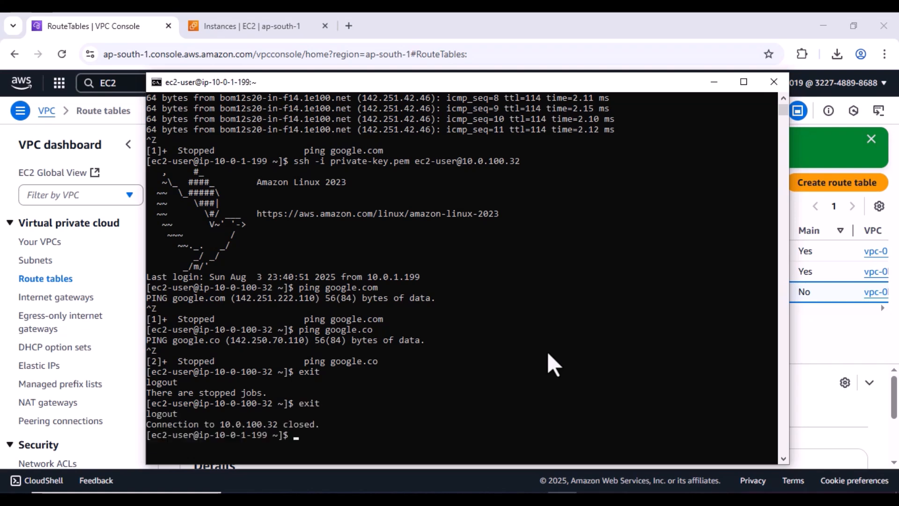
{"action": "type", "text": "clear"}
{"action": "key", "text": "Return"}
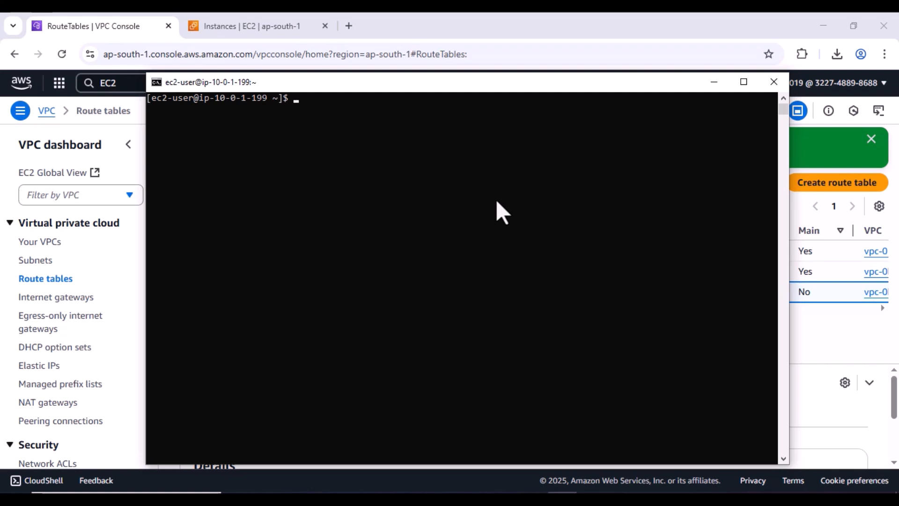
- Type the command ssh -i private-key.pem ec2-user@ and set the terminal aside
{"action": "type", "text": "ssh -i private-key.pem "}
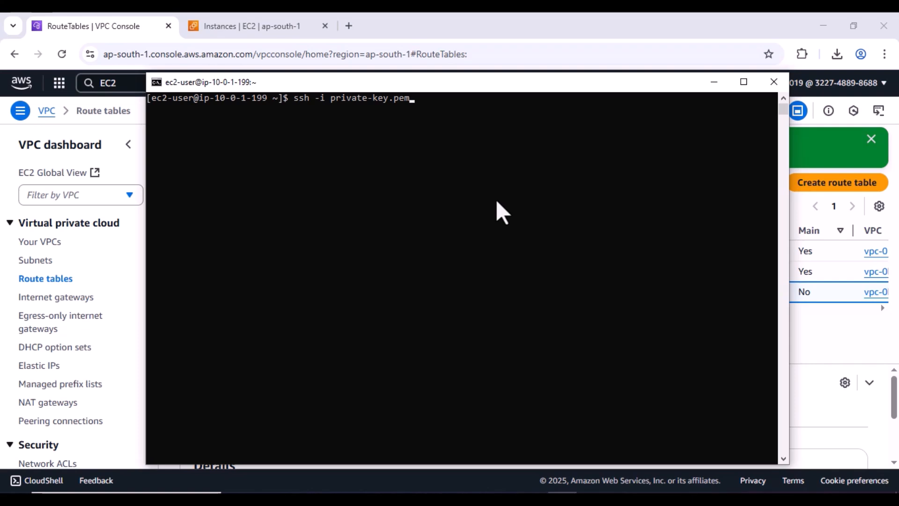
{"action": "type", "text": "ex"}
{"action": "key", "text": "BackSpace"}
{"action": "type", "text": "c2-user@"}
{"action": "left_click", "coordinate": [714, 82]}
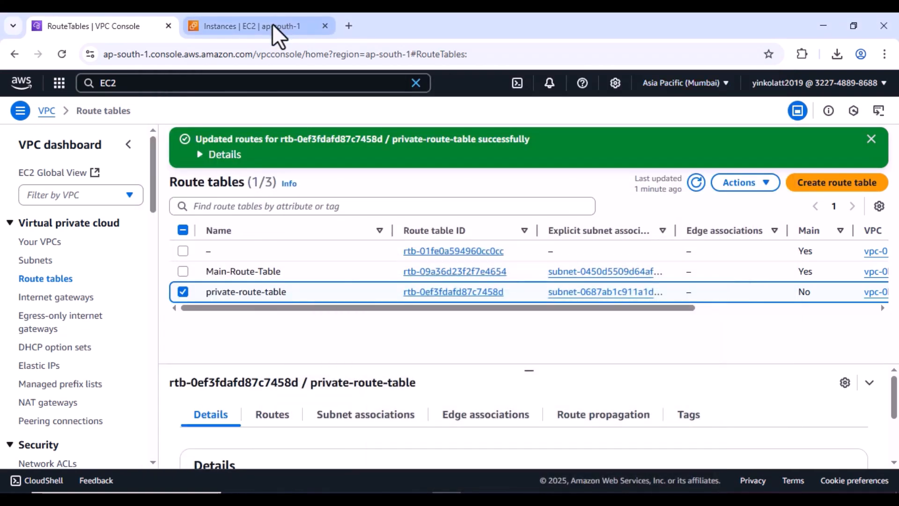
- SSH into the private server at 10.0.100.32 using the IP copied from EC2 Instances
{"action": "left_click", "coordinate": [262, 26]}
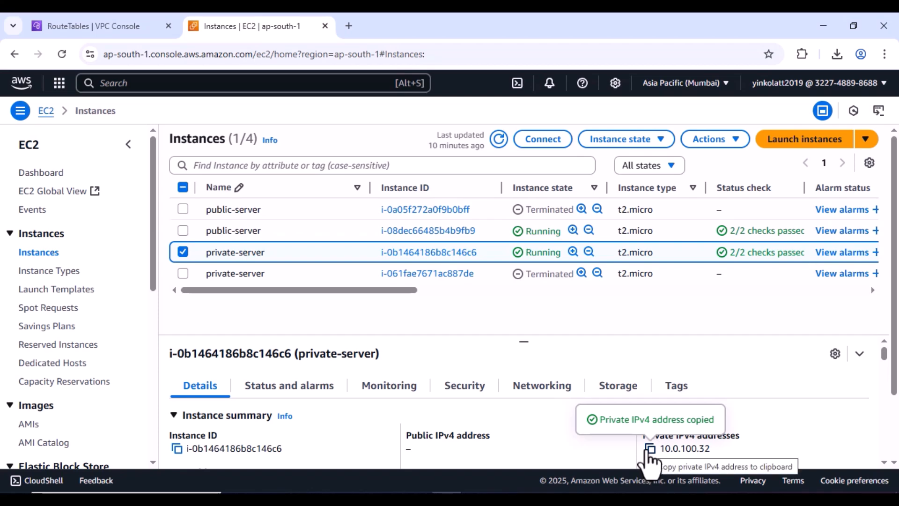
{"action": "left_click", "coordinate": [563, 499]}
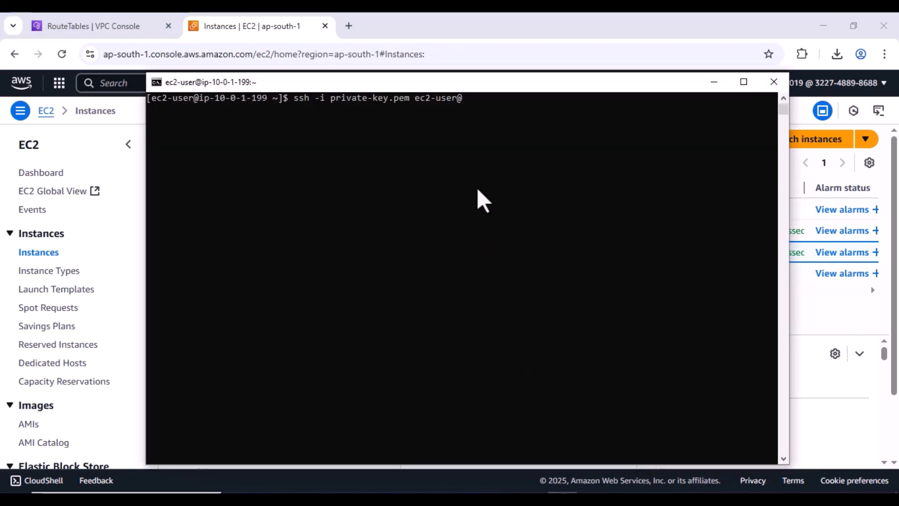
{"action": "right_click", "coordinate": [495, 117]}
{"action": "key", "text": "Return"}
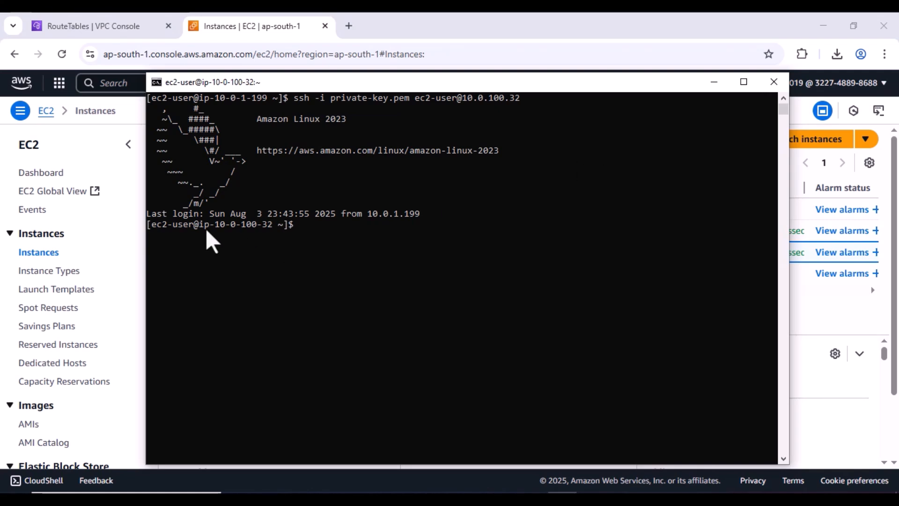
- Ping google.com from the private server and stop once replies arrive
{"action": "left_click_drag", "start_coordinate": [205, 226], "coordinate": [263, 230]}
{"action": "left_click", "coordinate": [327, 232]}
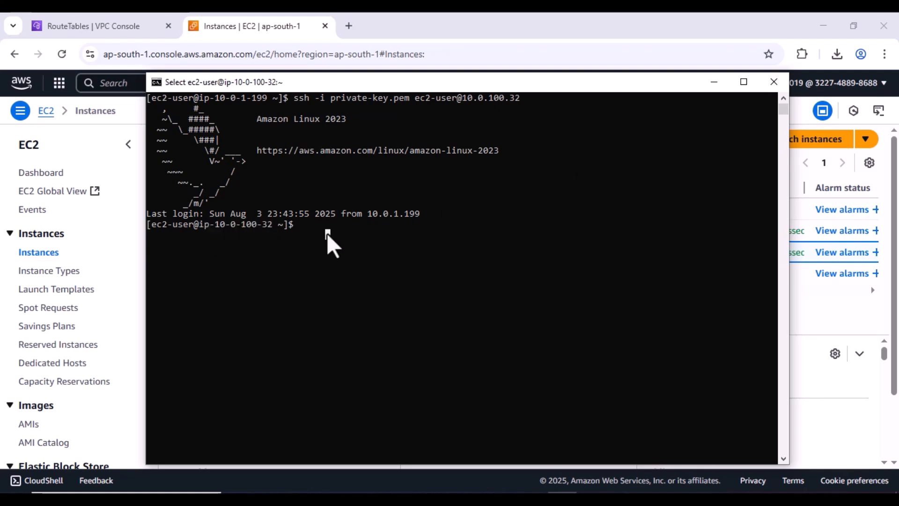
{"action": "type", "text": "ping go"}
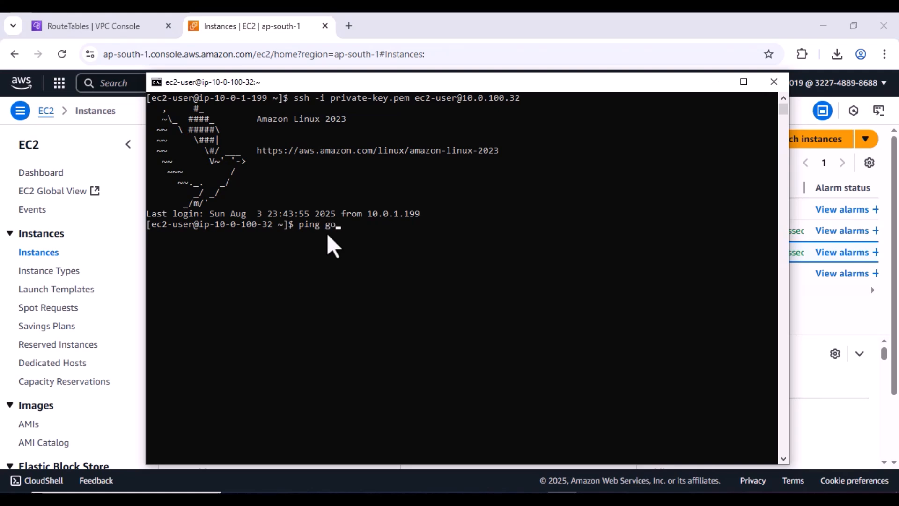
{"action": "type", "text": "ogle.com"}
{"action": "key", "text": "Return"}
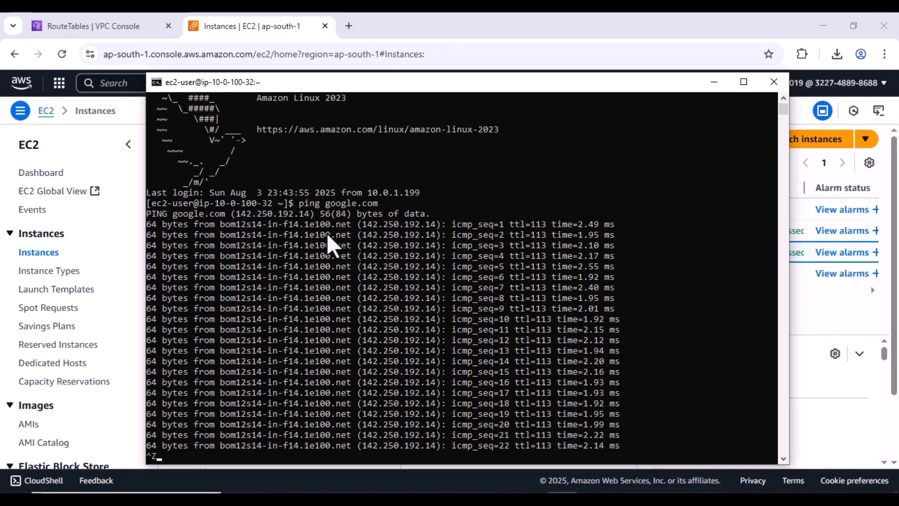
{"action": "key", "text": "ctrl+z"}
- Exit the private server session back to the public server and type exit again
{"action": "type", "text": "exit"}
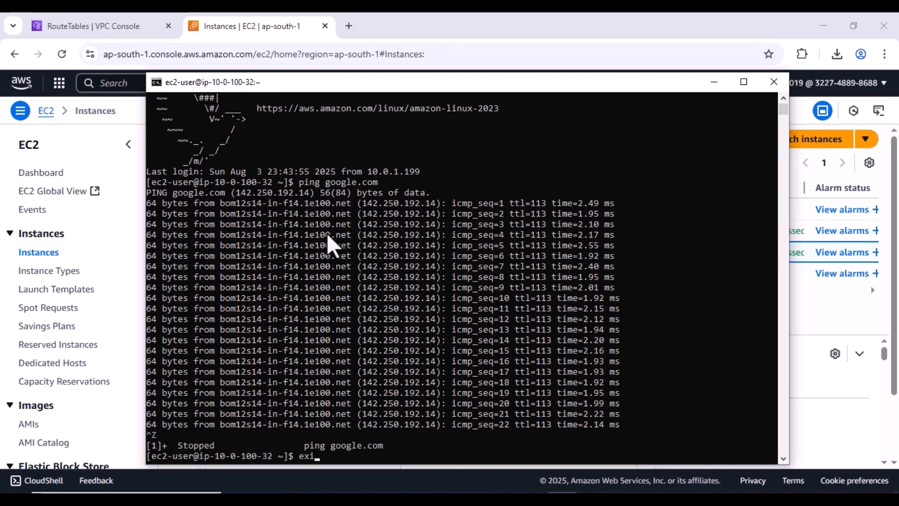
{"action": "key", "text": "Return"}
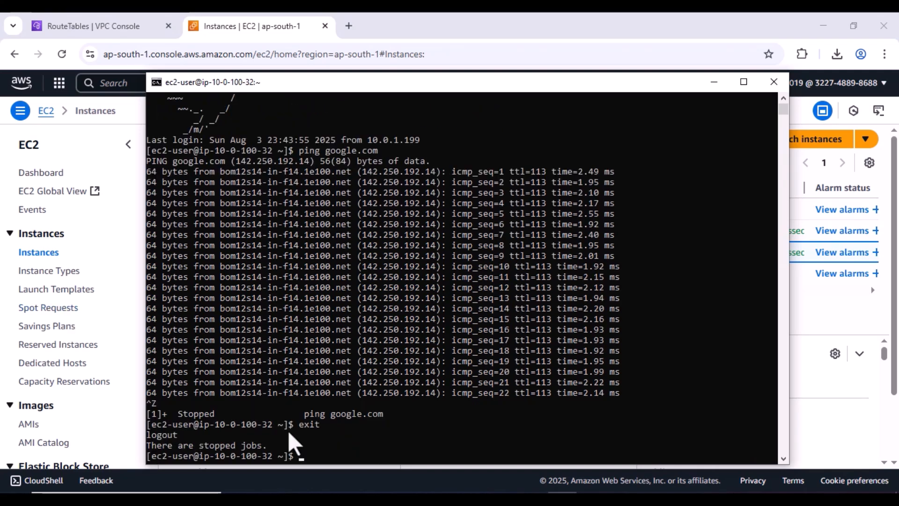
{"action": "type", "text": "exit"}
{"action": "key", "text": "Return"}
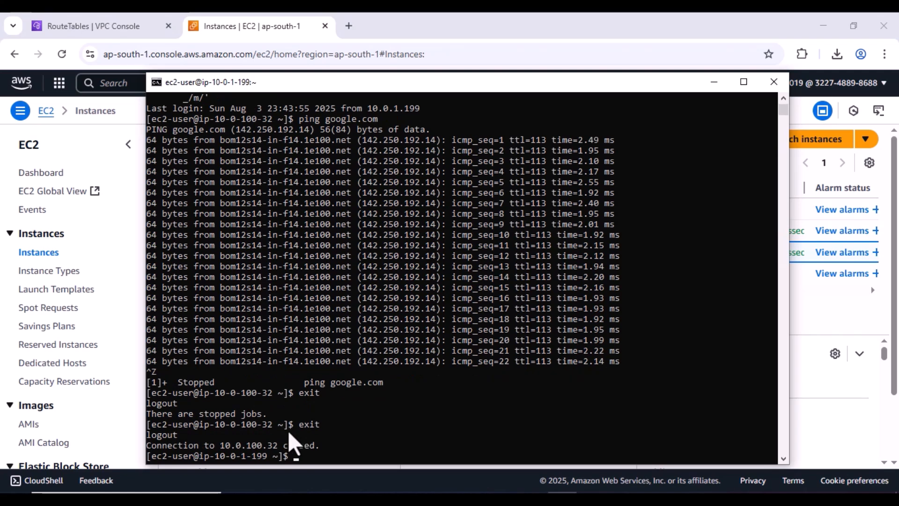
{"action": "left_click_drag", "start_coordinate": [265, 459], "coordinate": [217, 460]}
{"action": "left_click", "coordinate": [353, 444]}
{"action": "key", "text": "Escape"}
{"action": "type", "text": "exit"}
{"action": "key", "text": "Return"}
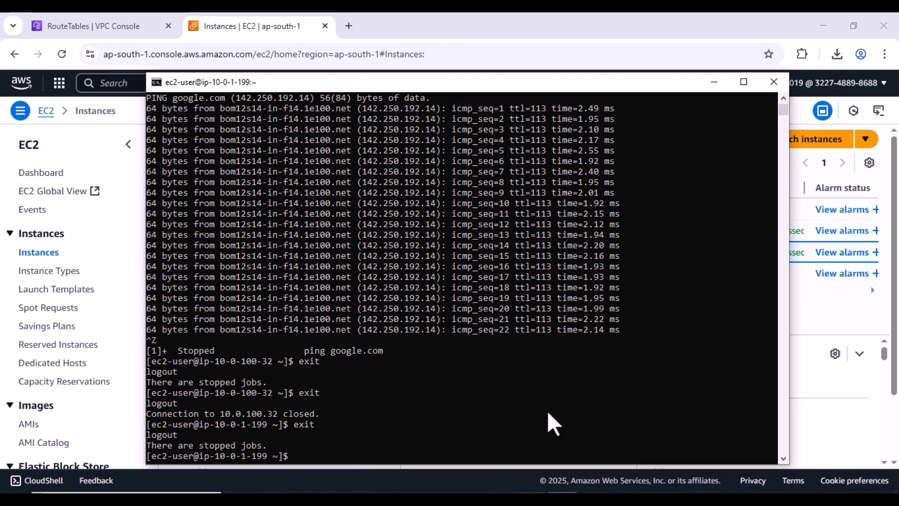
{"action": "left_click", "coordinate": [540, 384]}
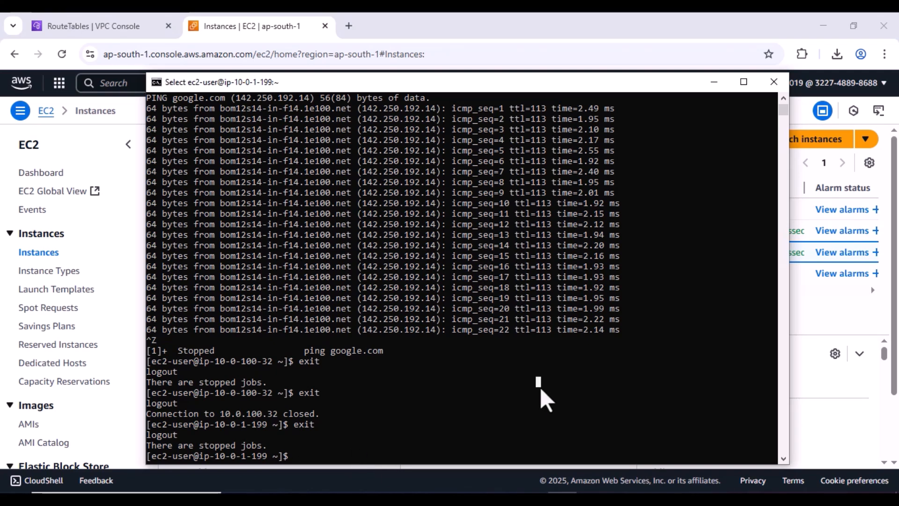